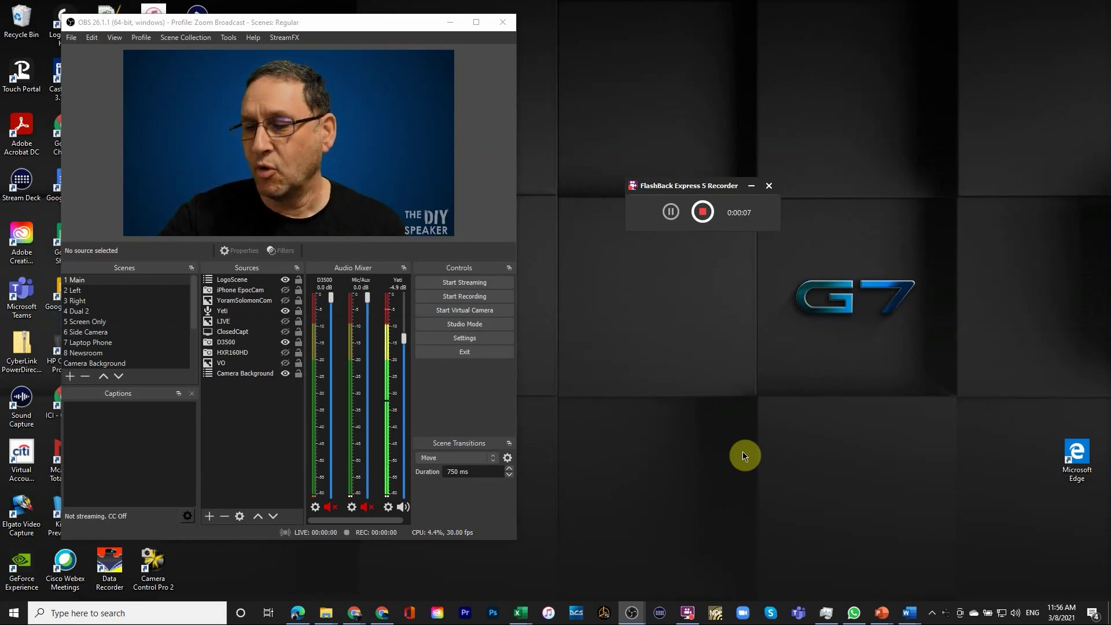
Step: Switch scenes with hotkeys F2, F3, F8, F2: Left, Right, Newsroom, then back to Left
key("F2")
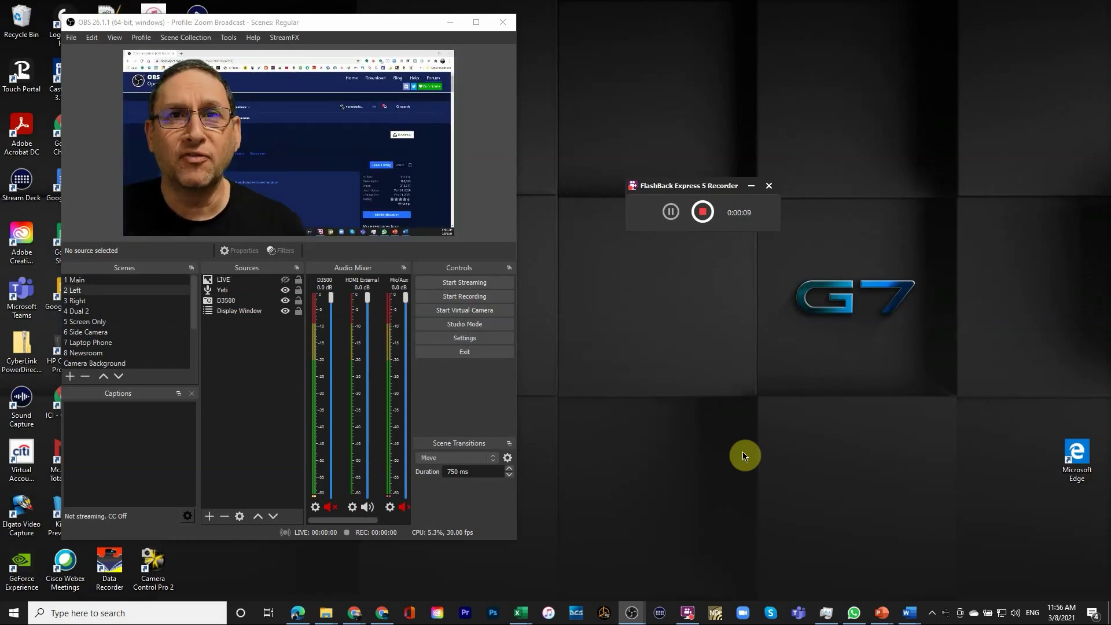
key("F3")
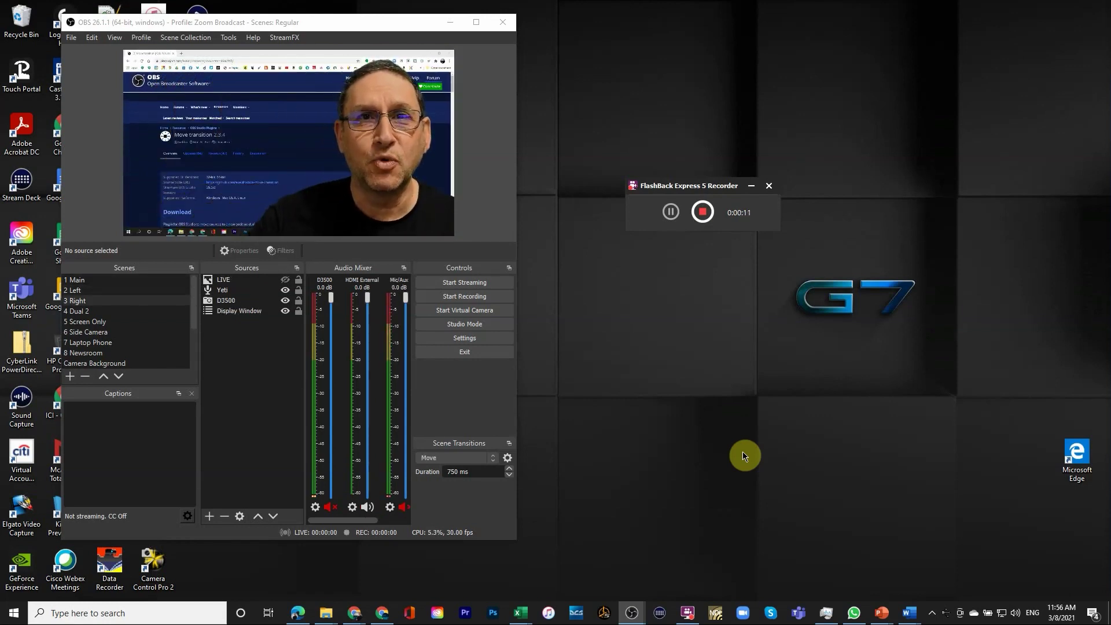
key("F8")
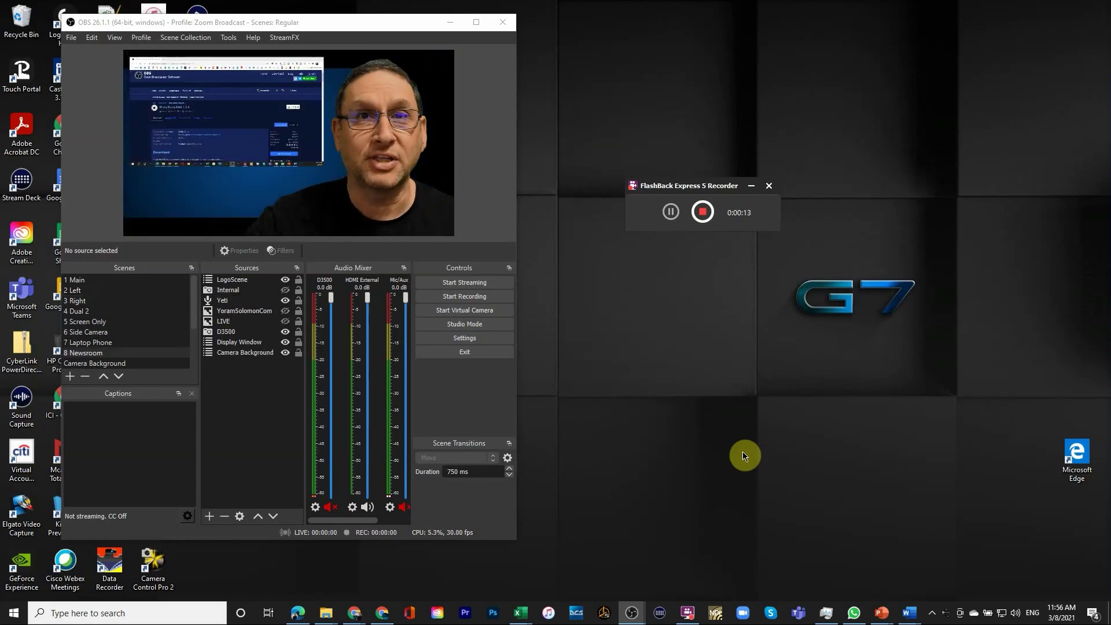
key("F2")
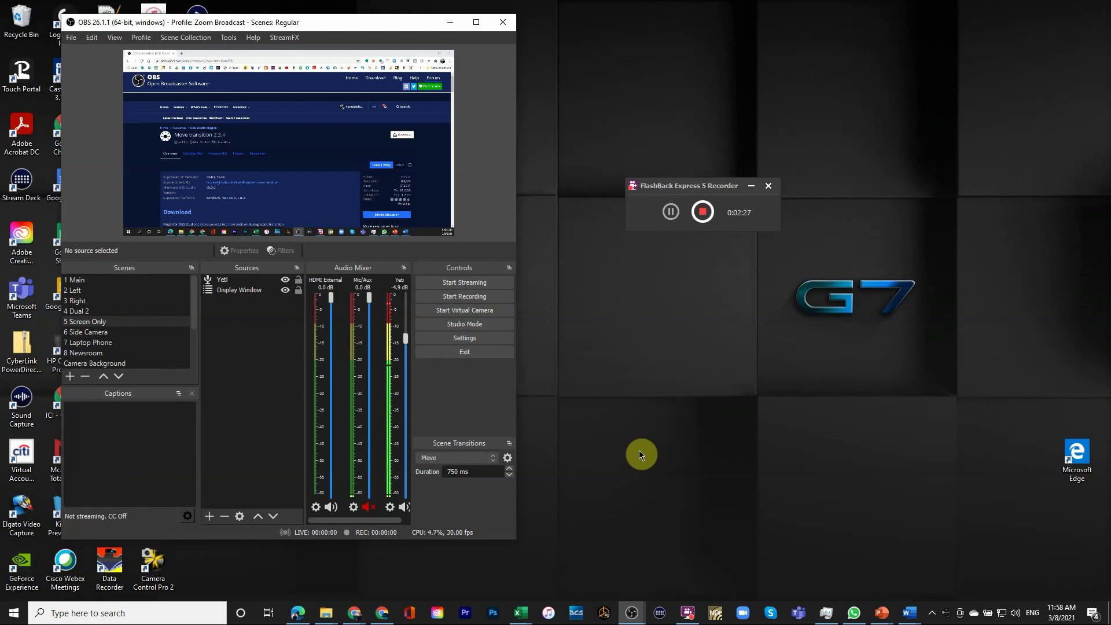
Step: Create and switch to a new scene collection called 'OBS Move Video'
left_click(186, 40)
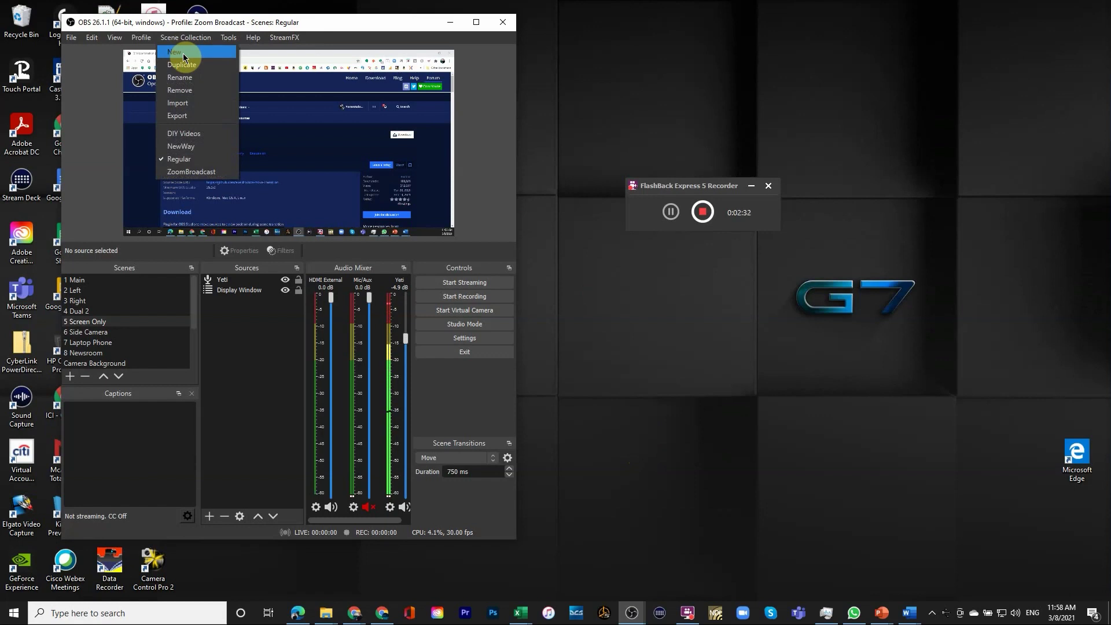
left_click(183, 54)
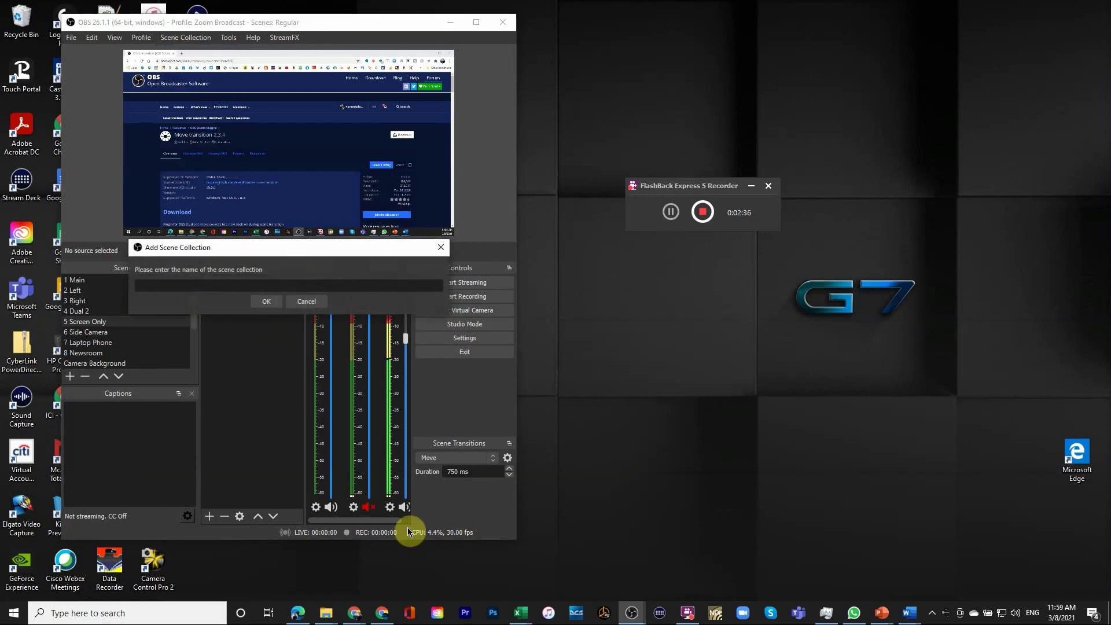
type("OBS Move Video")
left_click(269, 302)
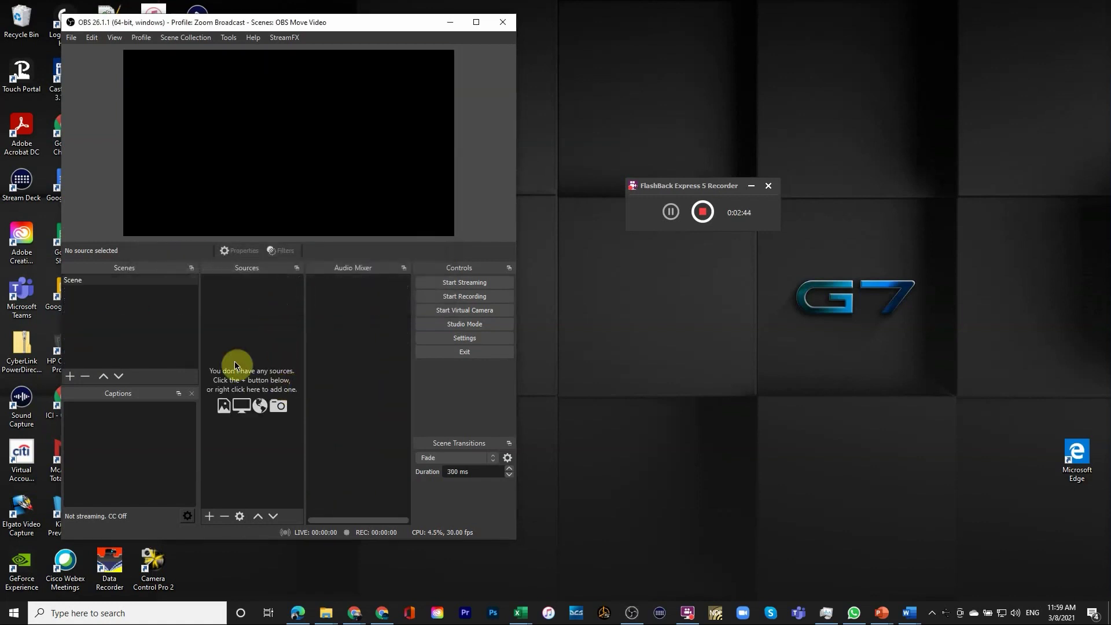
right_click(75, 282)
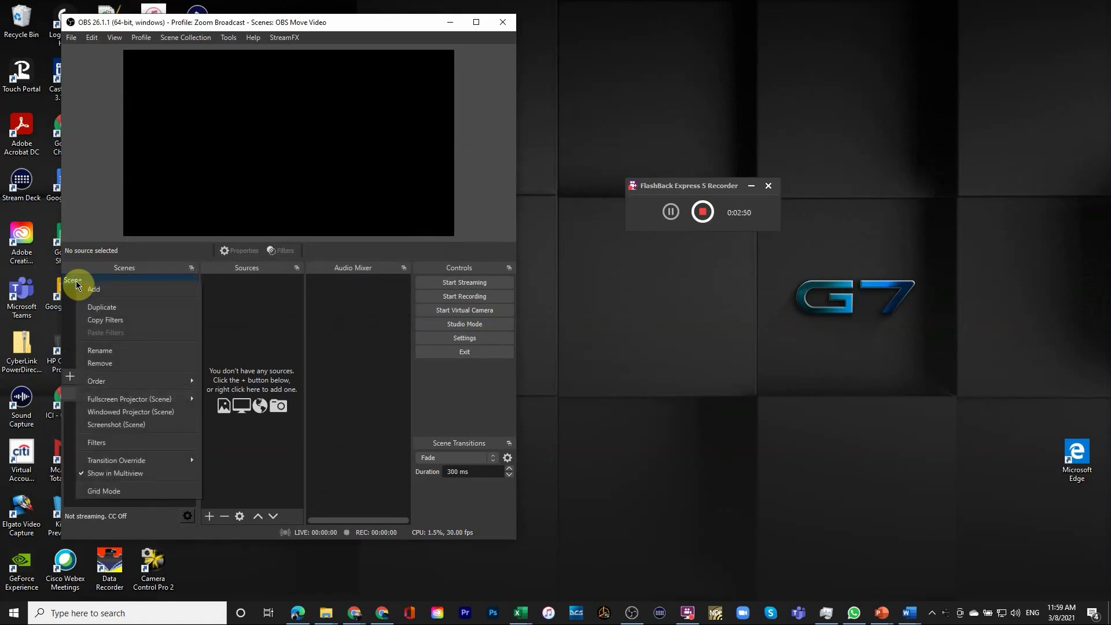
Step: Rename the default 'Scene' to 'Left'
left_click(108, 350)
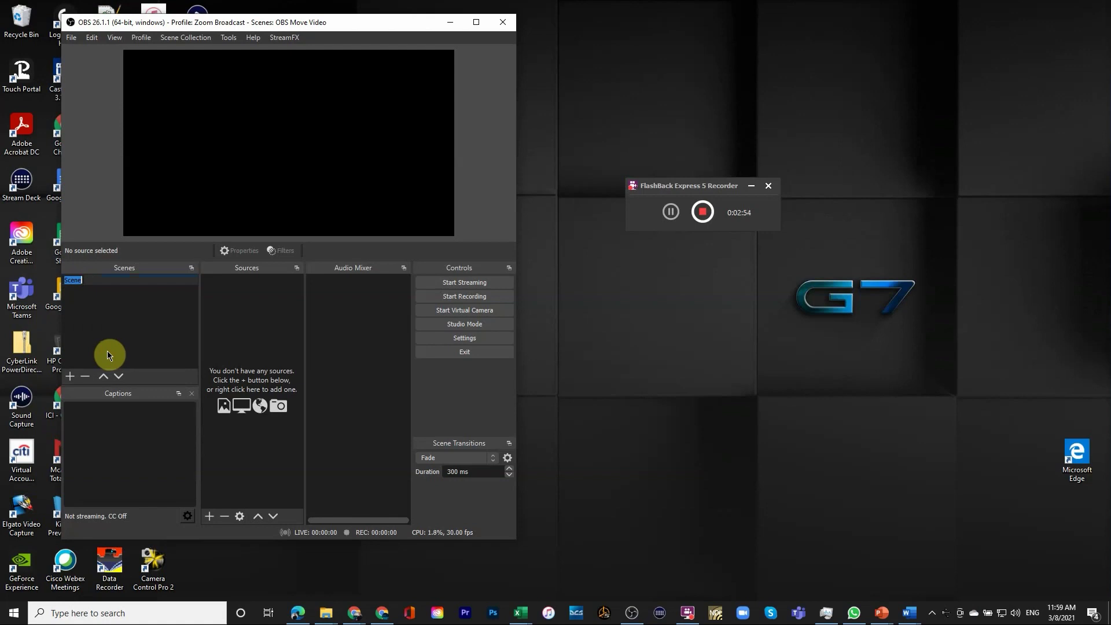
type("Sce")
key("BackSpace")
key("BackSpace")
key("BackSpace")
type("Lef")
key("Return")
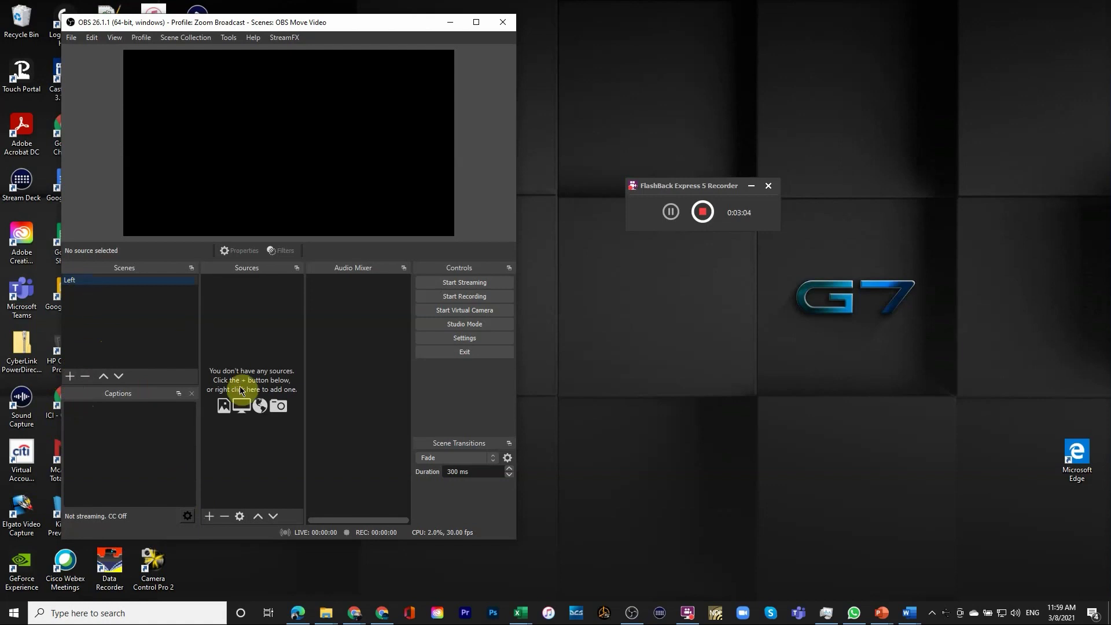
Step: Add an audio input 'Yeti' on the USB Advanced Audio Device microphone, lowered to about -3.9 dB
left_click(209, 518)
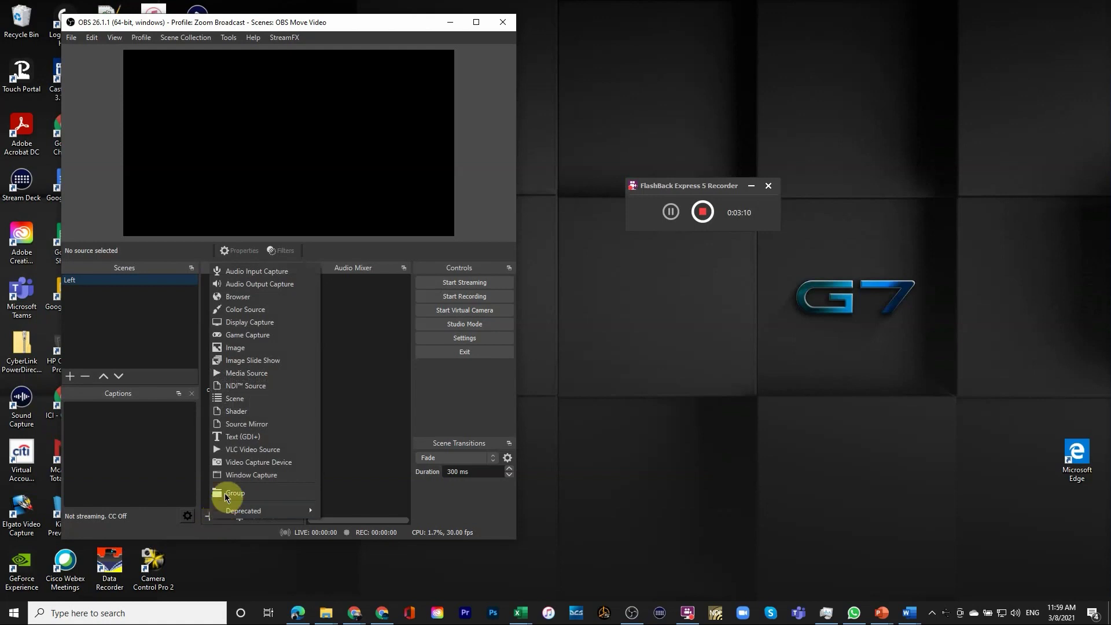
left_click(244, 272)
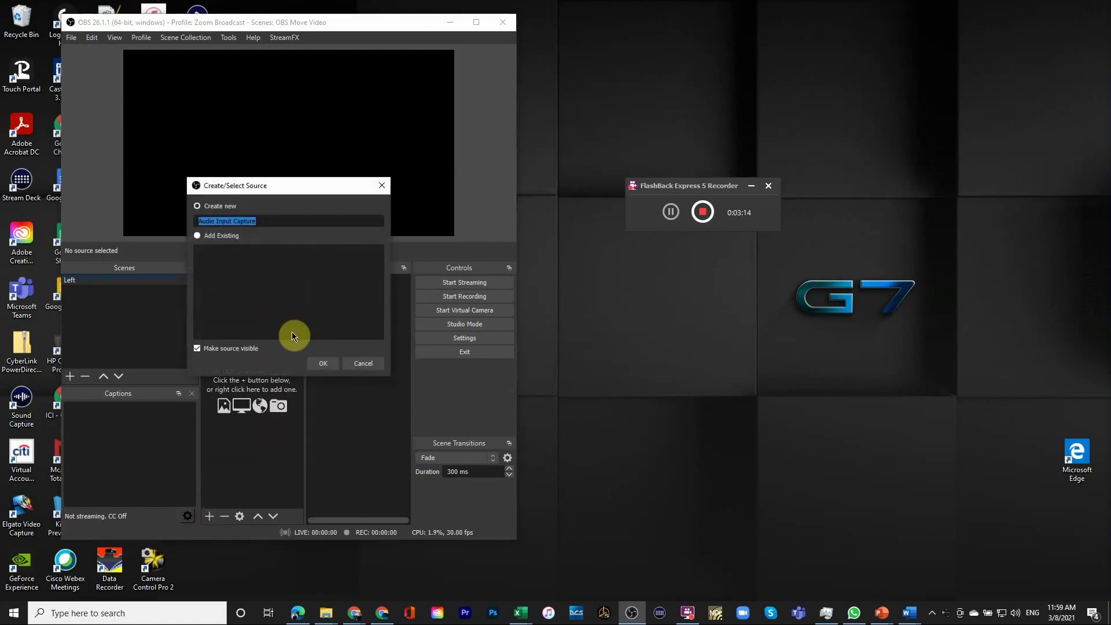
type("Yeti")
left_click(318, 364)
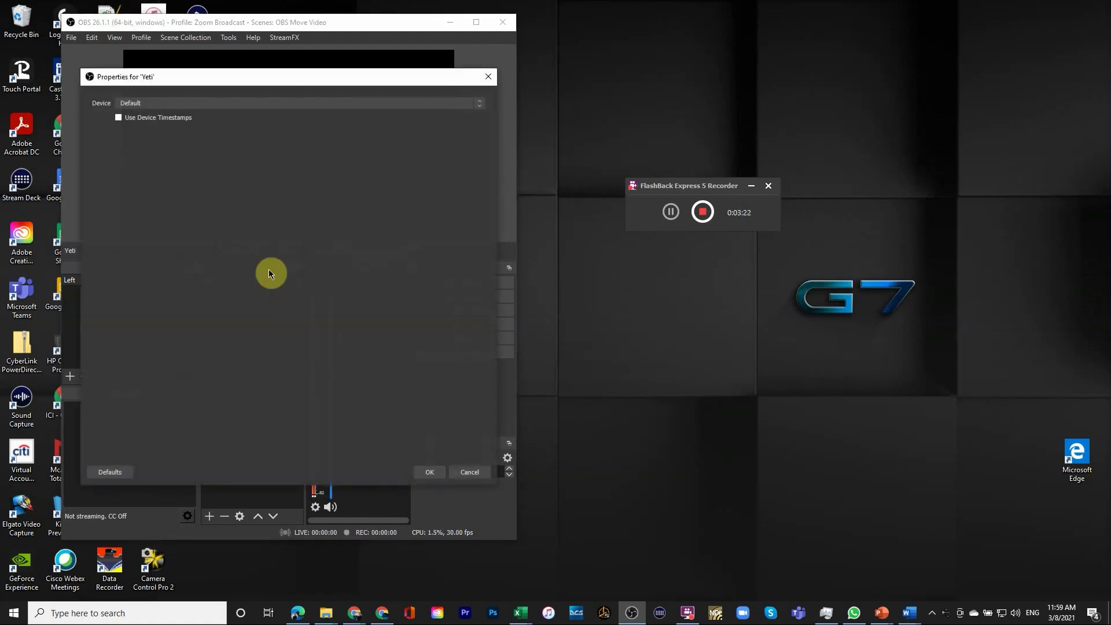
left_click(380, 103)
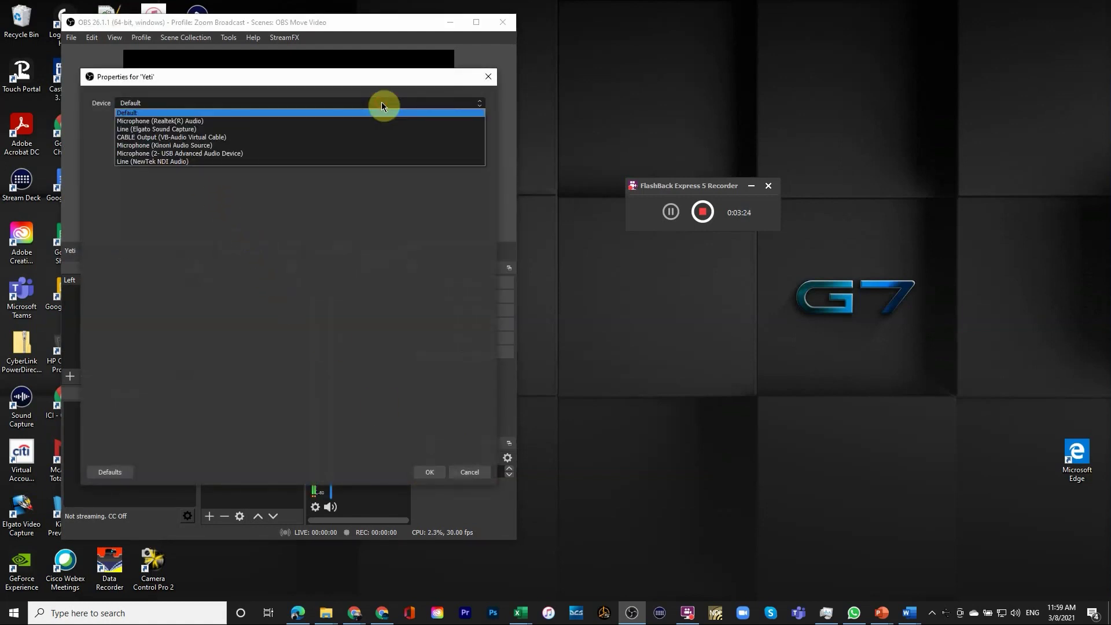
left_click(229, 154)
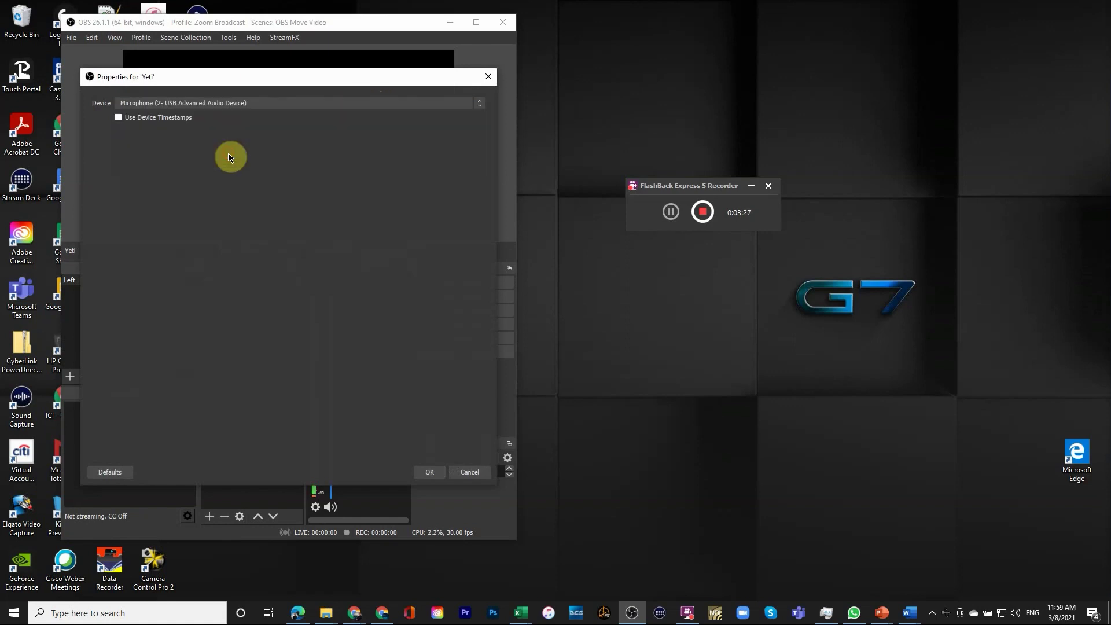
left_click(429, 472)
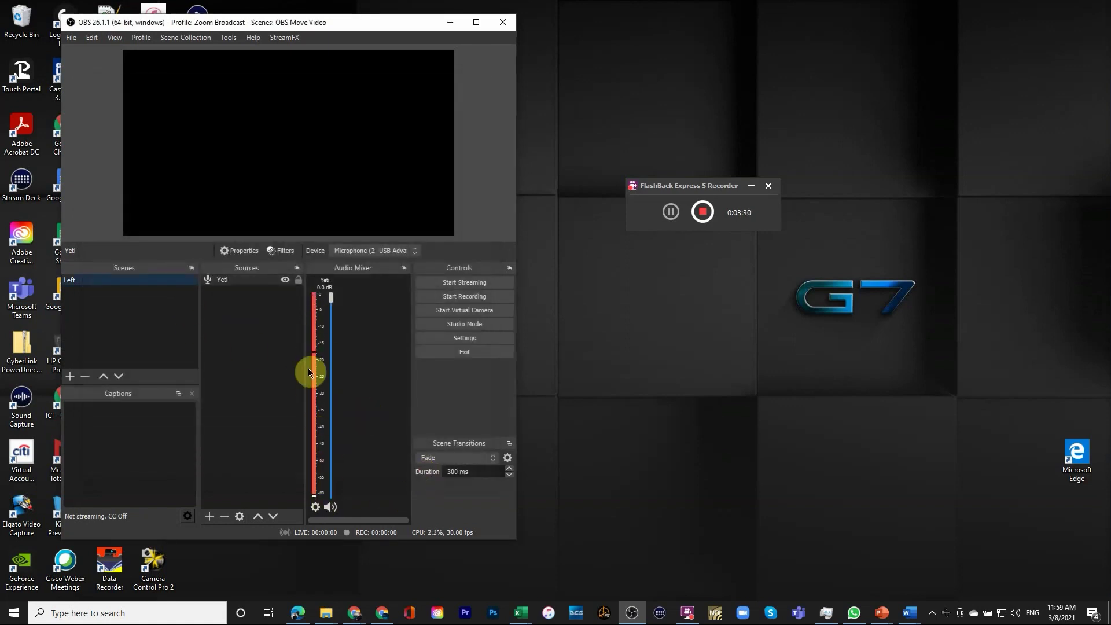
left_click_drag(329, 298, 331, 301)
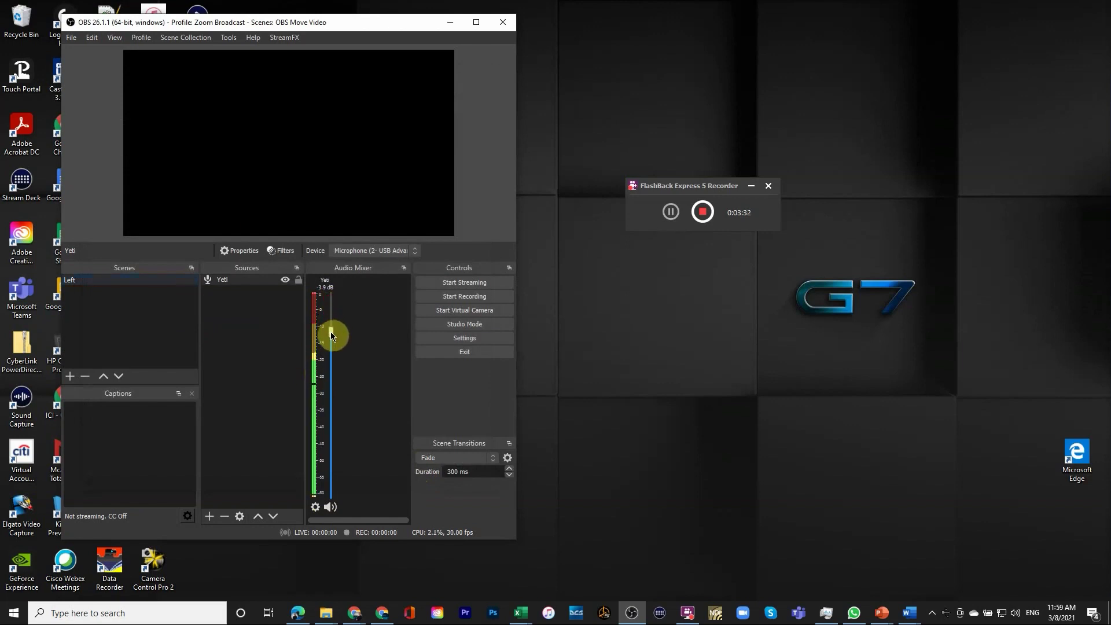
left_click(210, 517)
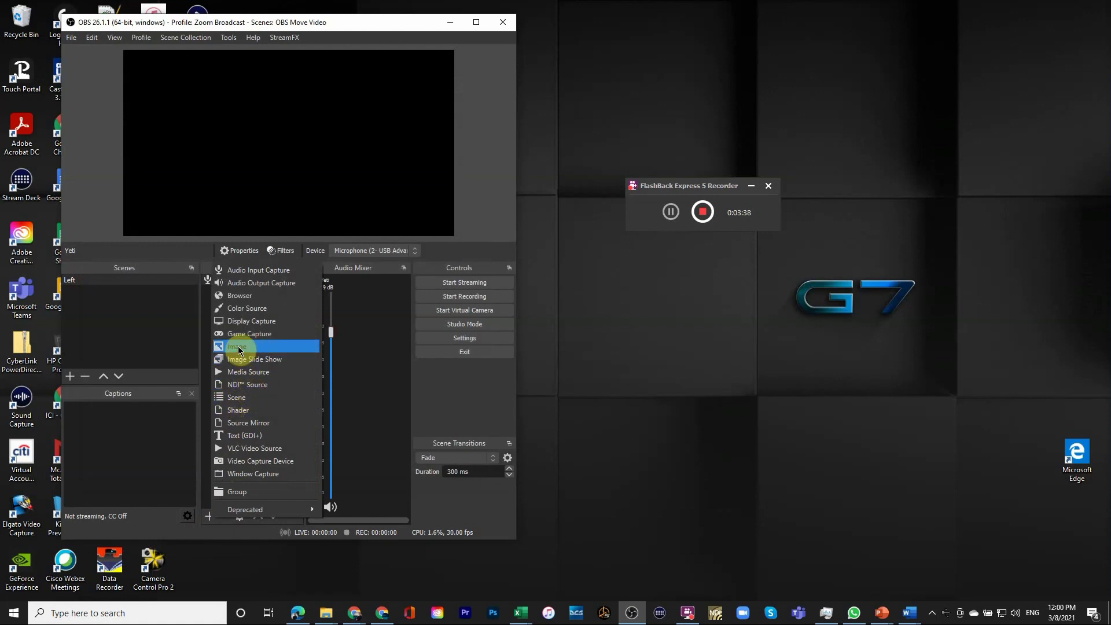
Step: Add a display capture named 'Laptop' showing Display 2 (1920x1080)
left_click(237, 322)
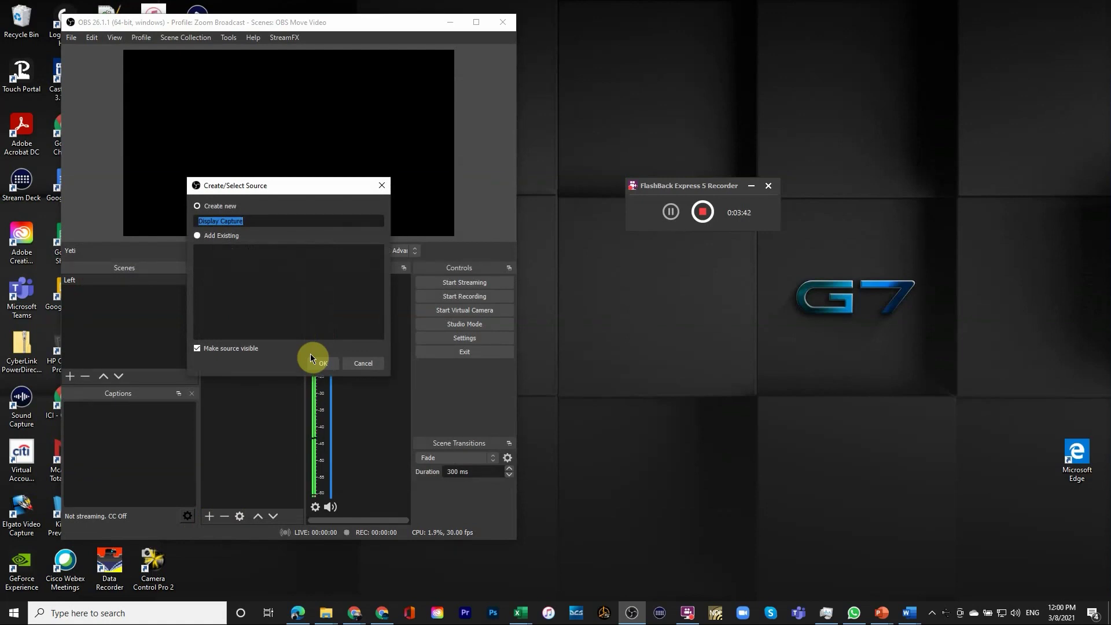
type("Main")
key("BackSpace")
key("BackSpace")
key("BackSpace")
key("BackSpace")
type("Laptop")
left_click(318, 363)
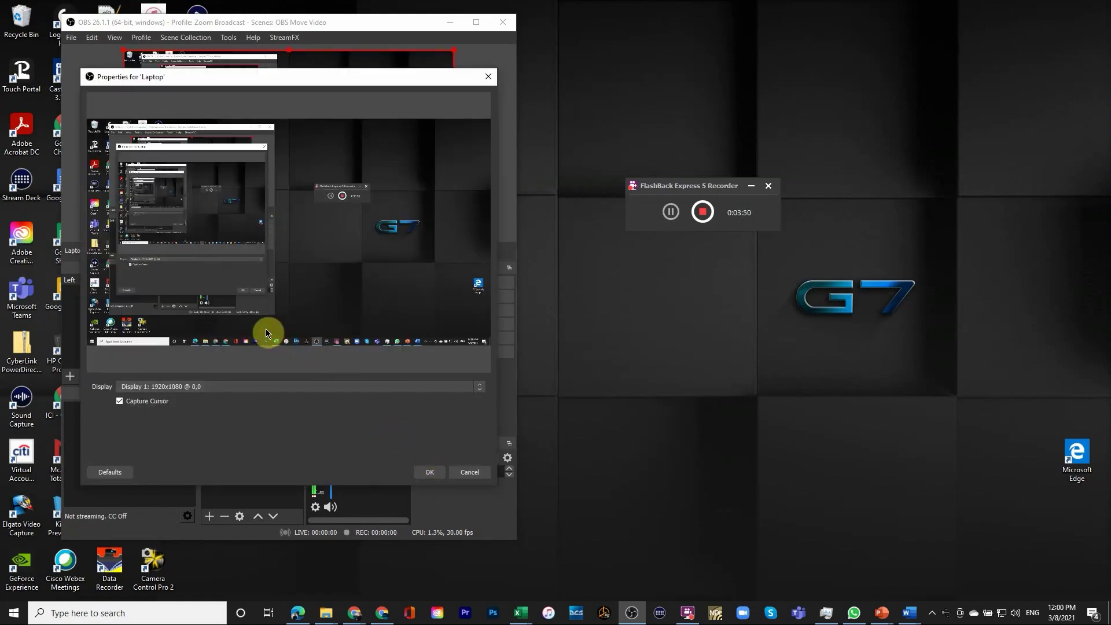
left_click(479, 387)
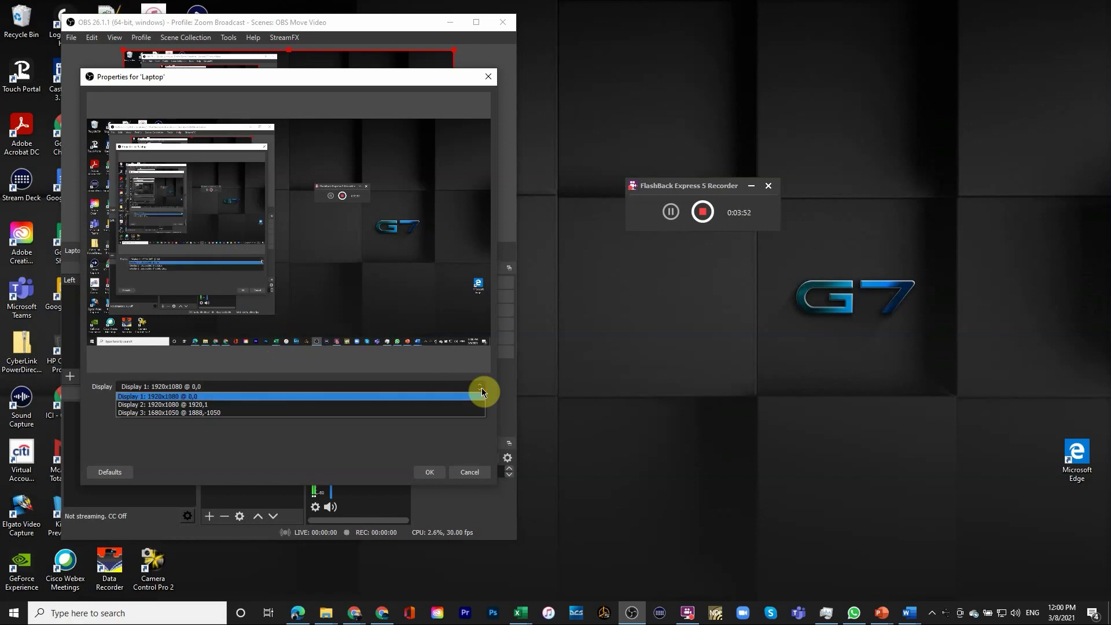
left_click(306, 405)
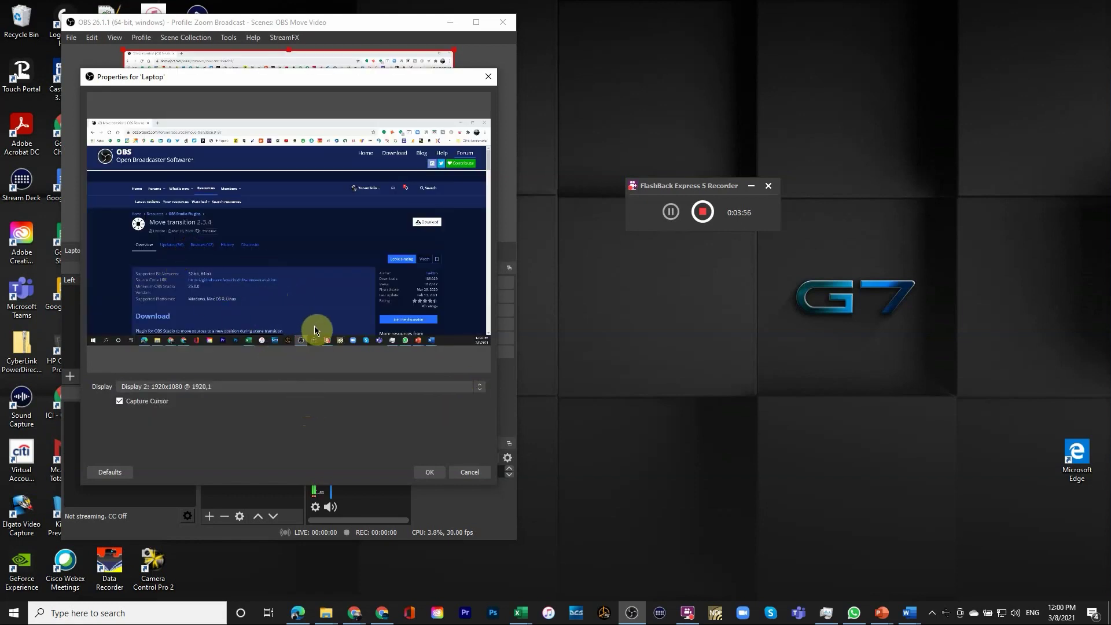
left_click(347, 386)
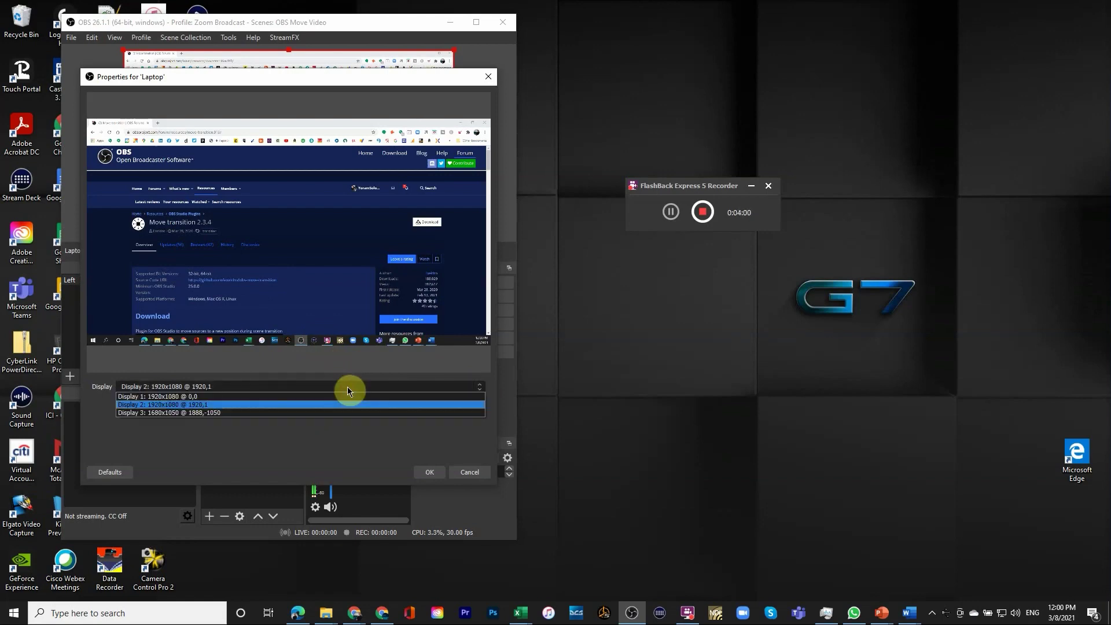
left_click(348, 387)
left_click(429, 472)
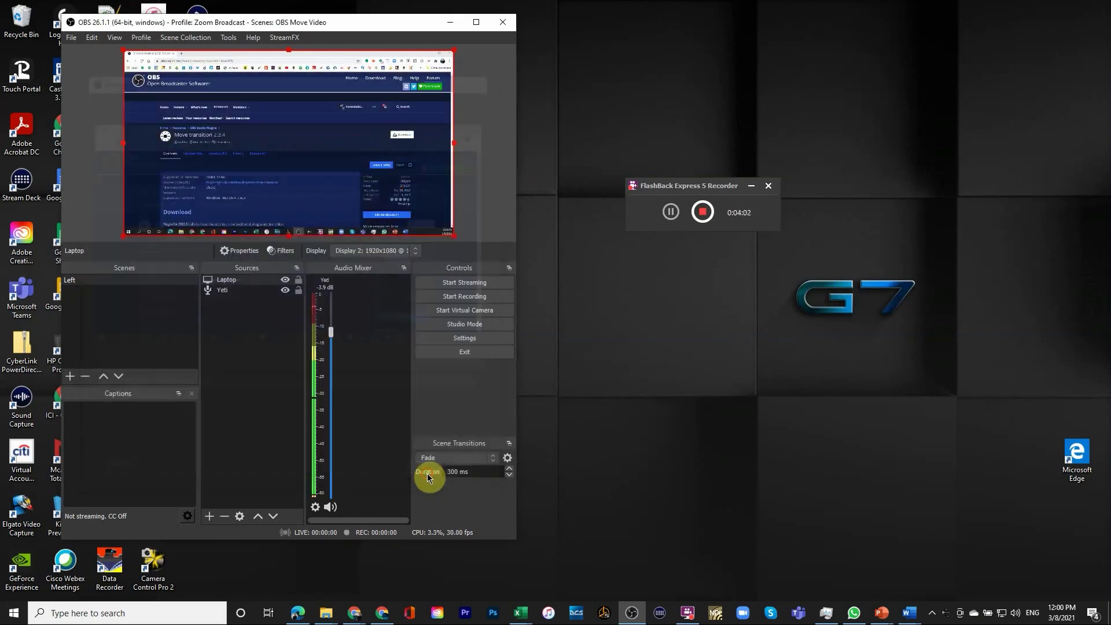
Step: Add a video capture device source named 'D3500' with default camera settings
left_click(209, 511)
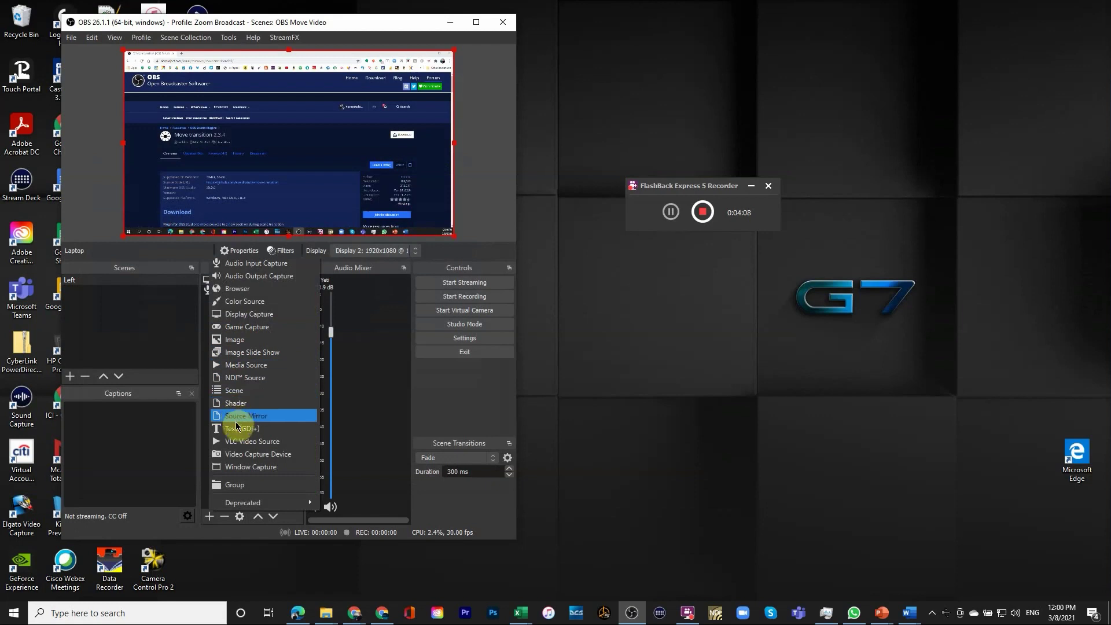
left_click(243, 454)
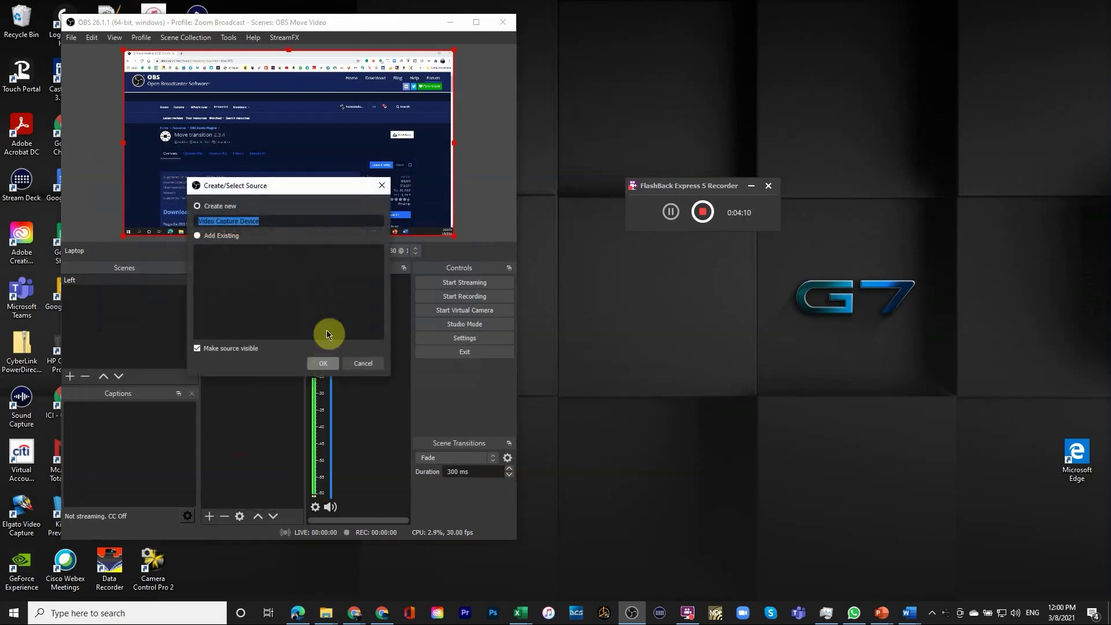
type("D35")
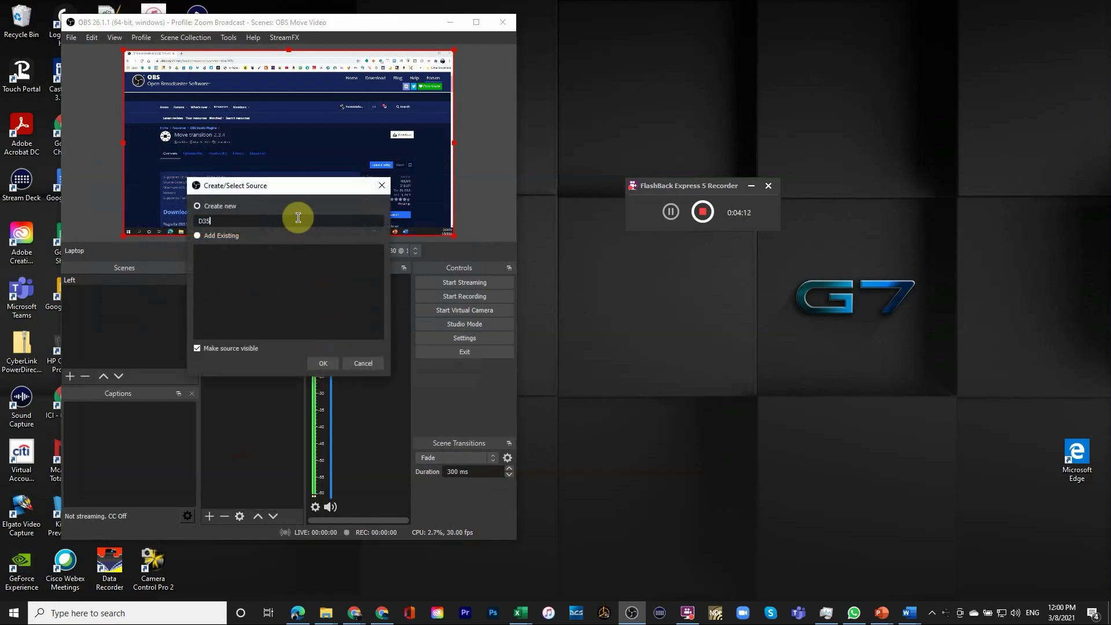
type("00")
left_click(324, 363)
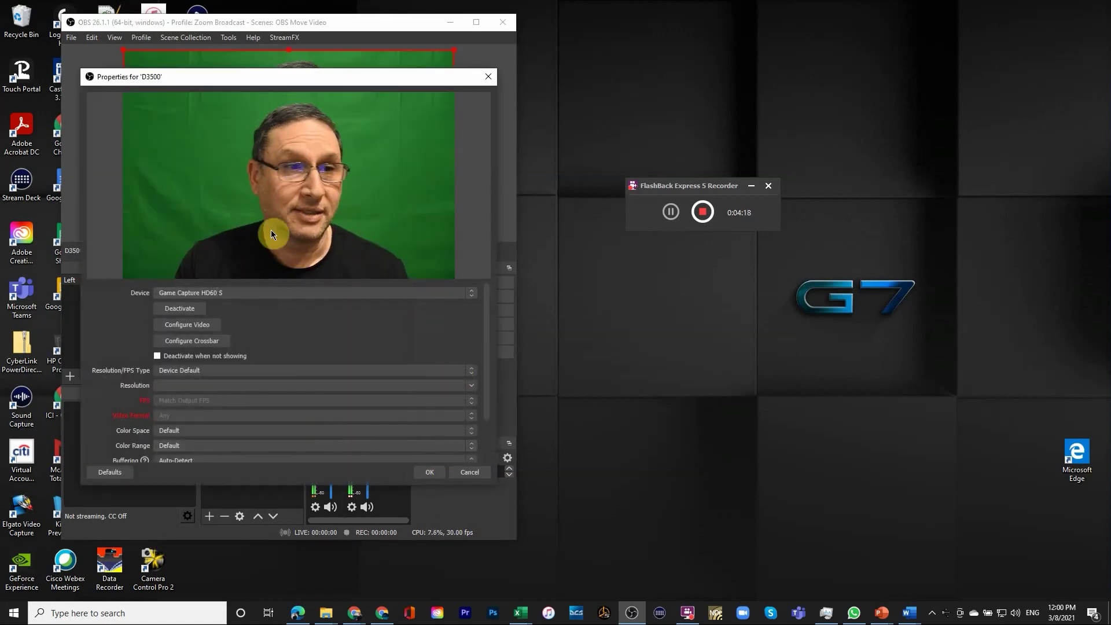
left_click(427, 472)
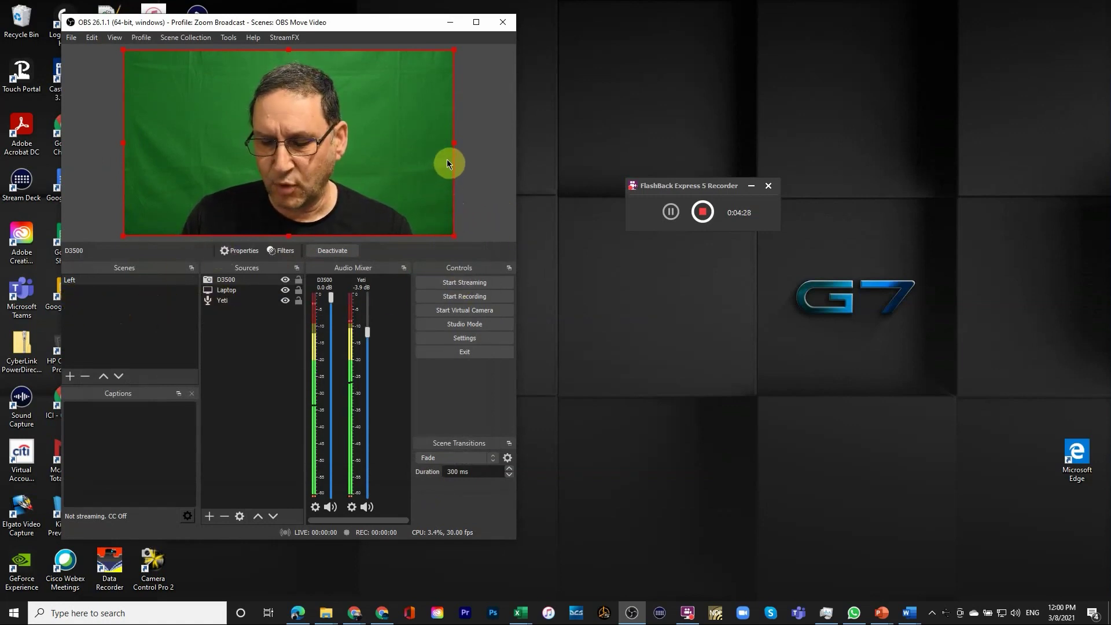
Step: Crop both sides of the D3500 webcam and move it to the left of the canvas
left_click_drag(454, 142, 378, 139)
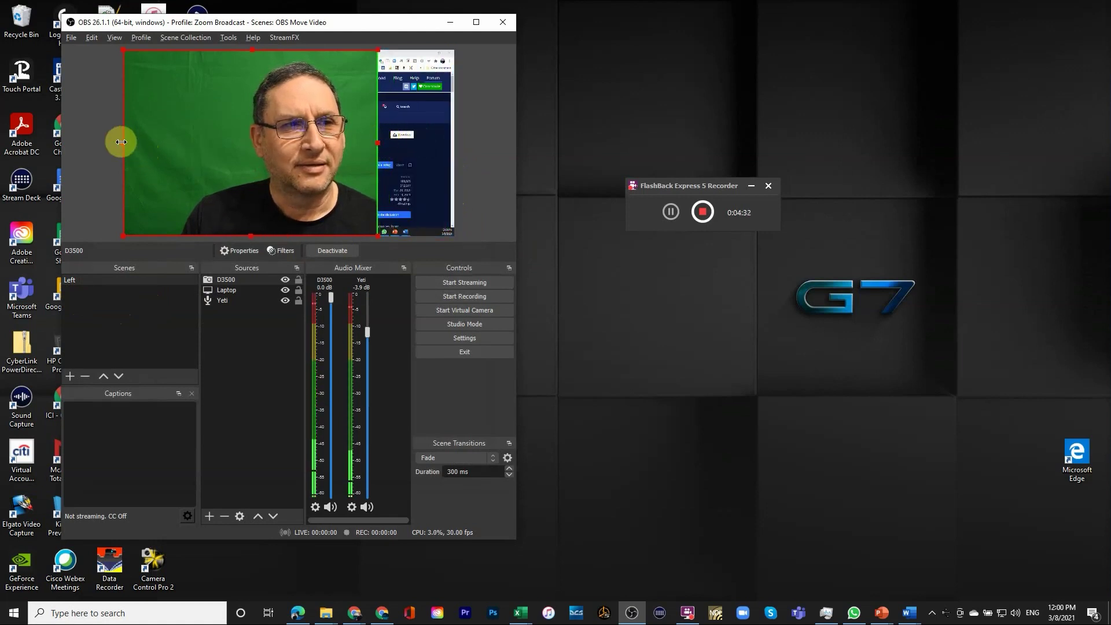
left_click_drag(121, 142, 218, 143)
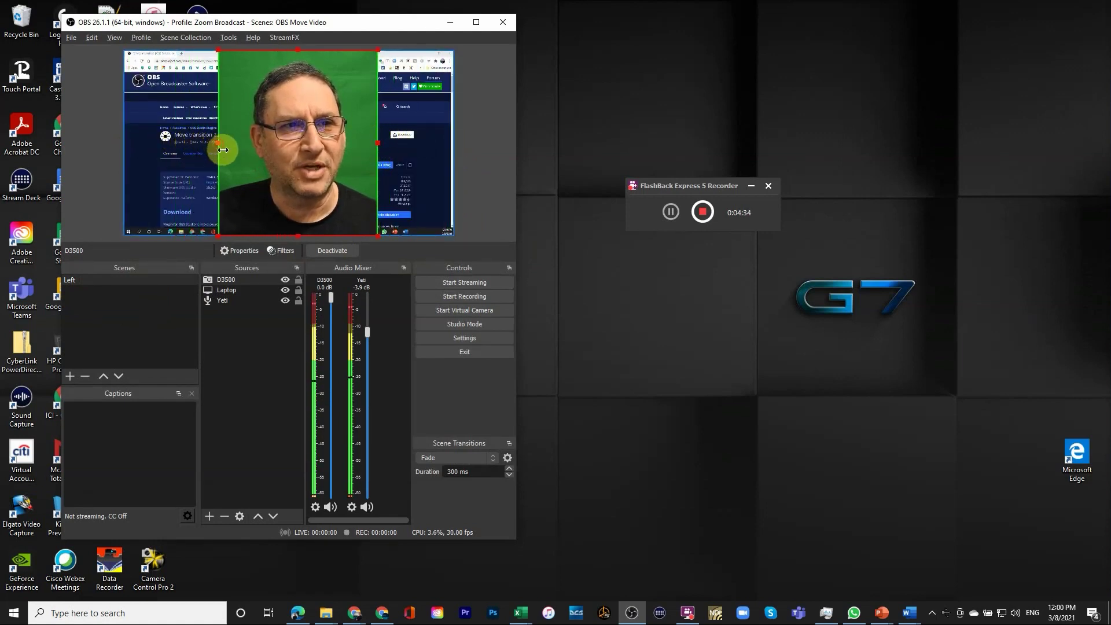
left_click_drag(311, 177, 220, 174)
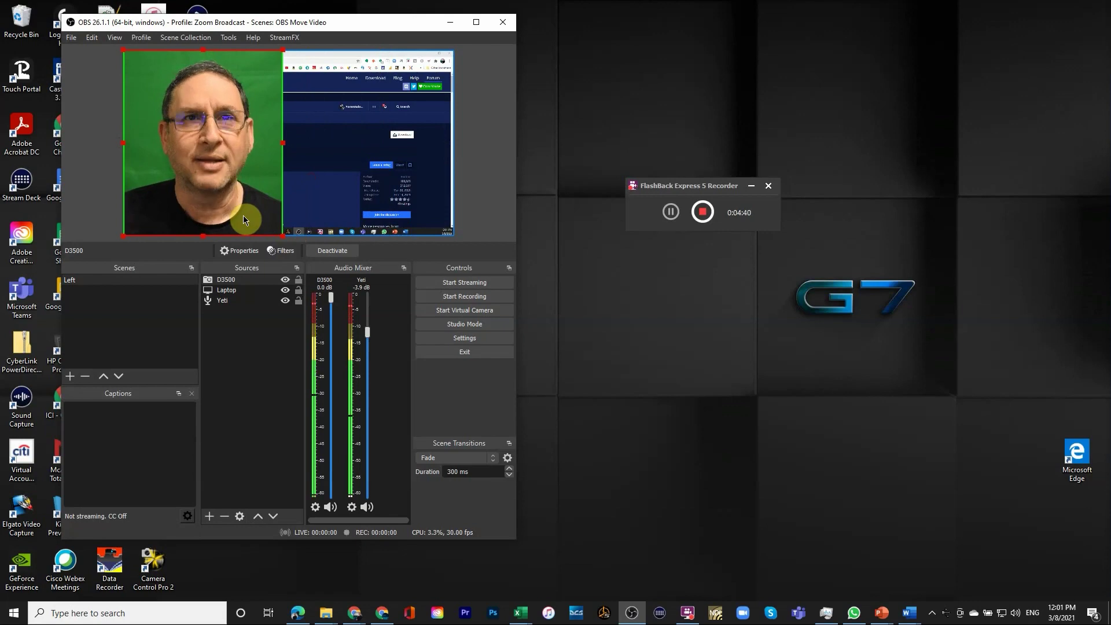
left_click(287, 252)
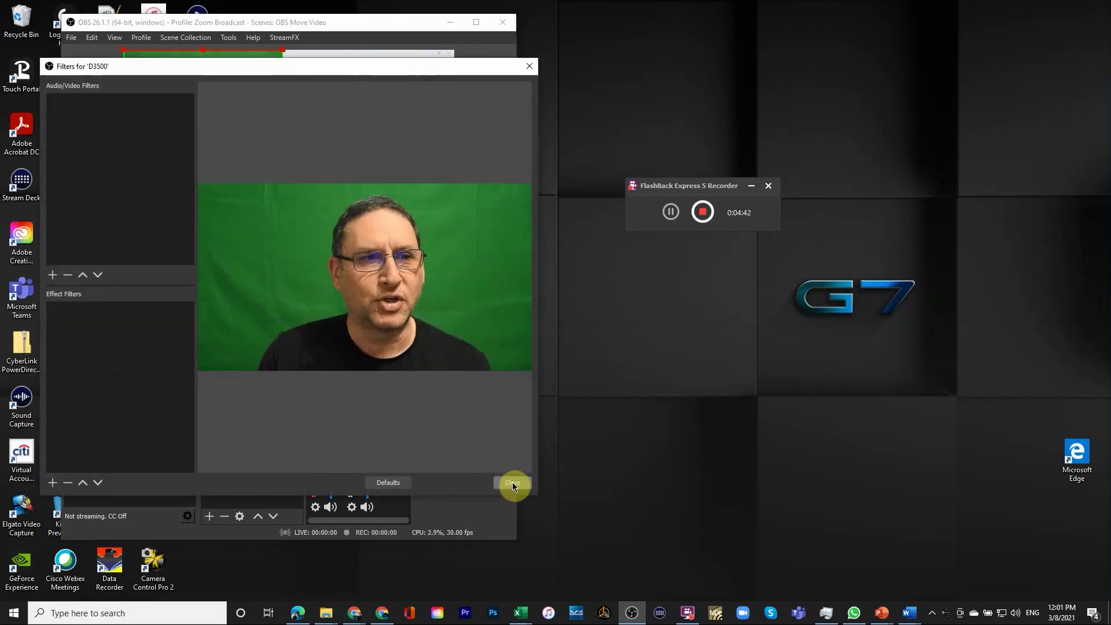
Step: Add a default green Chroma Key filter to the D3500 webcam and close the filters window
left_click(53, 483)
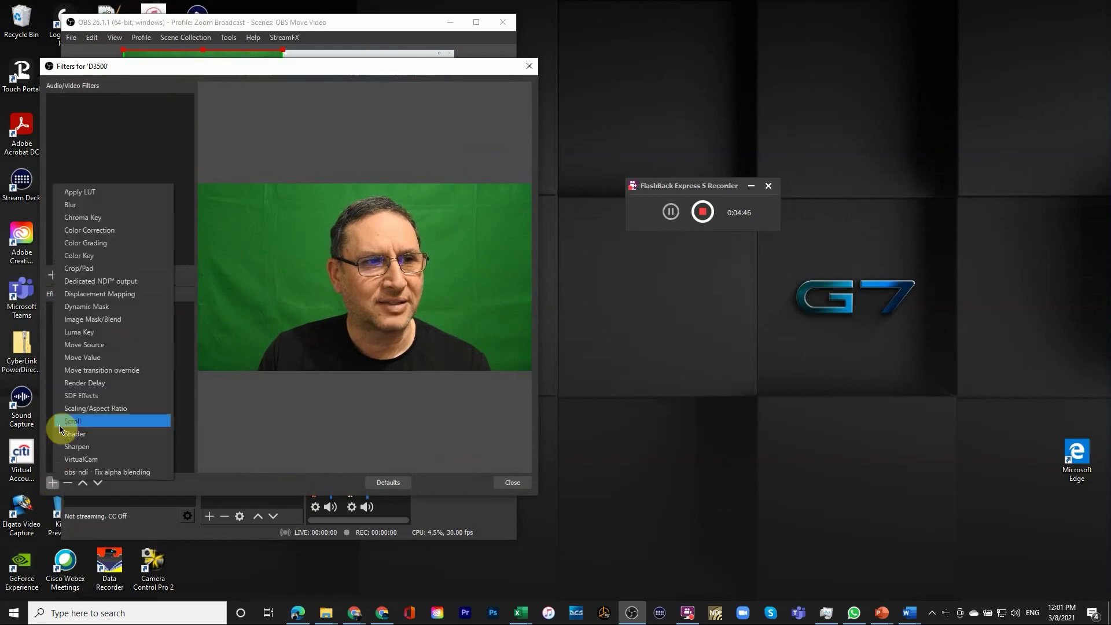
left_click(81, 217)
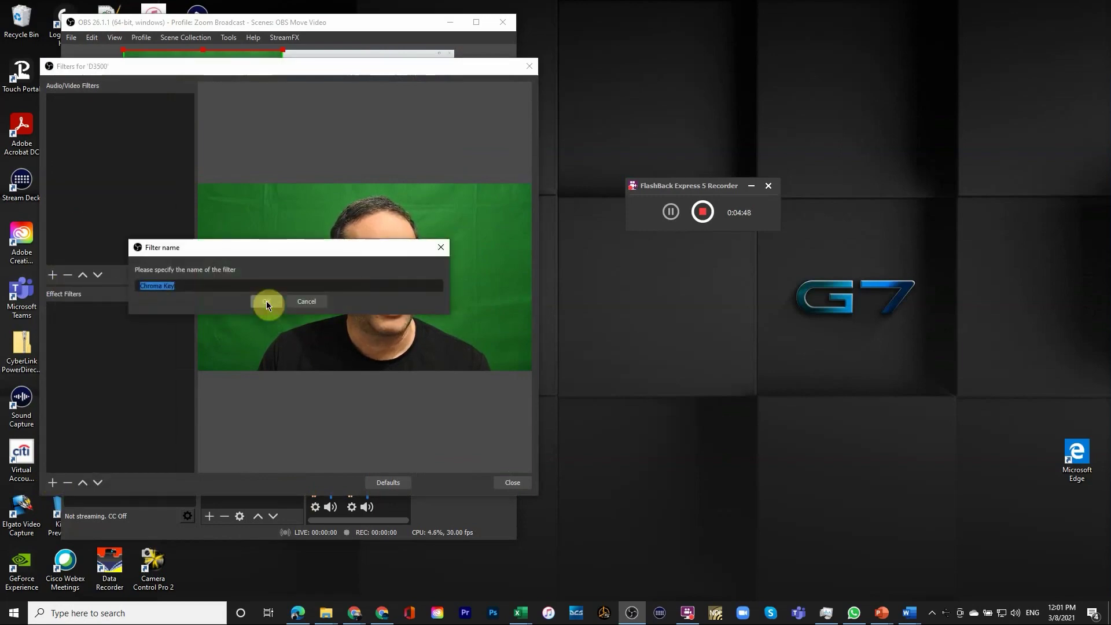
left_click(266, 301)
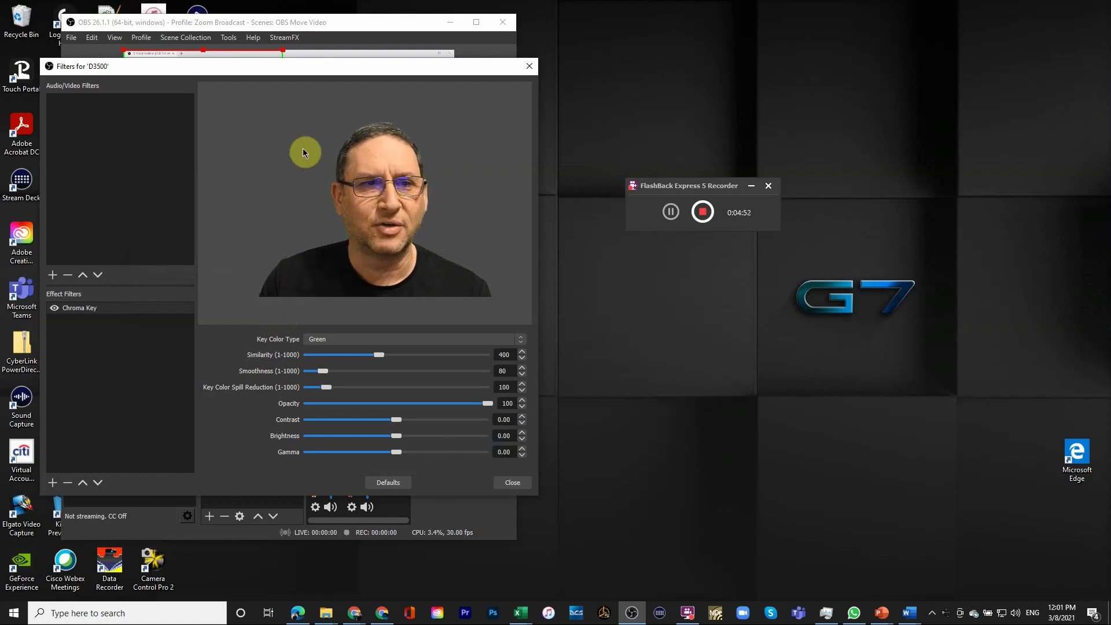
left_click(512, 484)
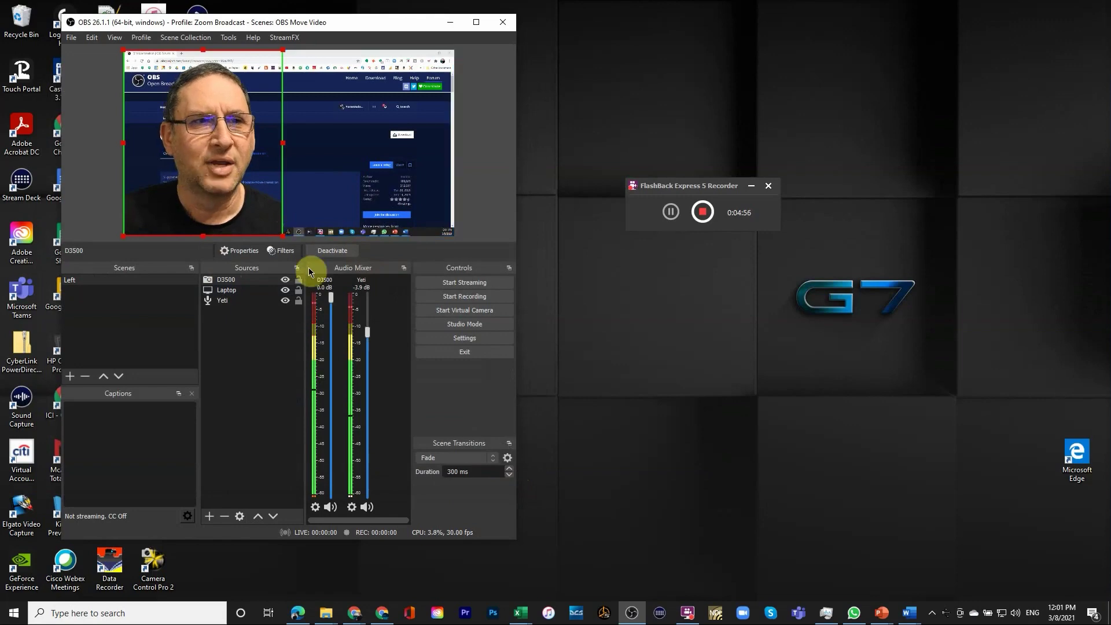
Step: Deselect the webcam and add a new scene named 'Right'
left_click(495, 193)
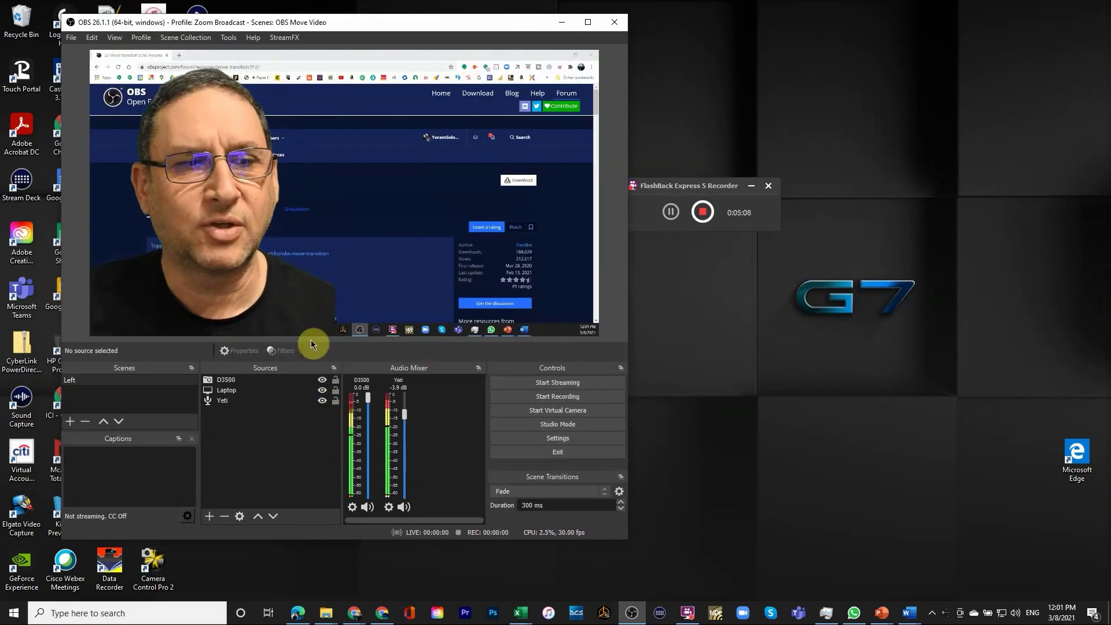
left_click(71, 422)
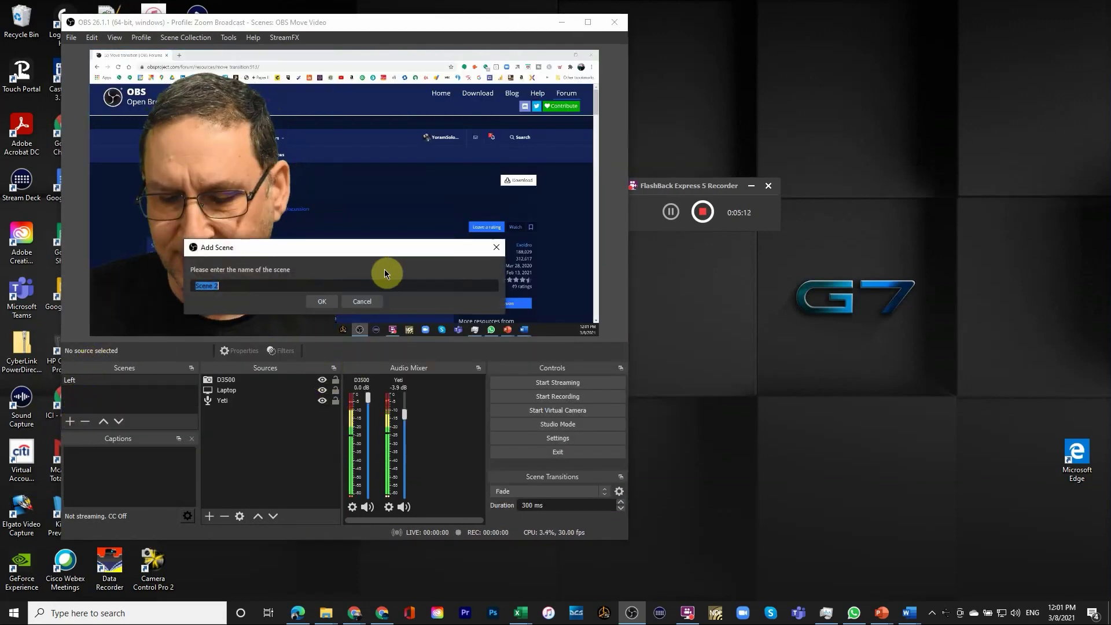
type("Right")
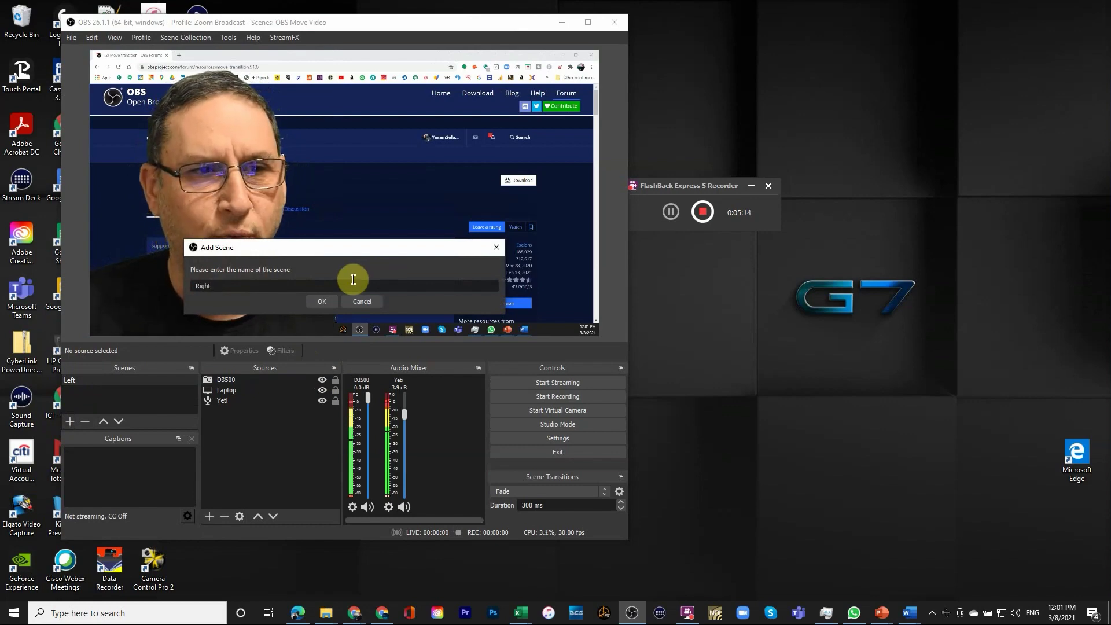
left_click(323, 303)
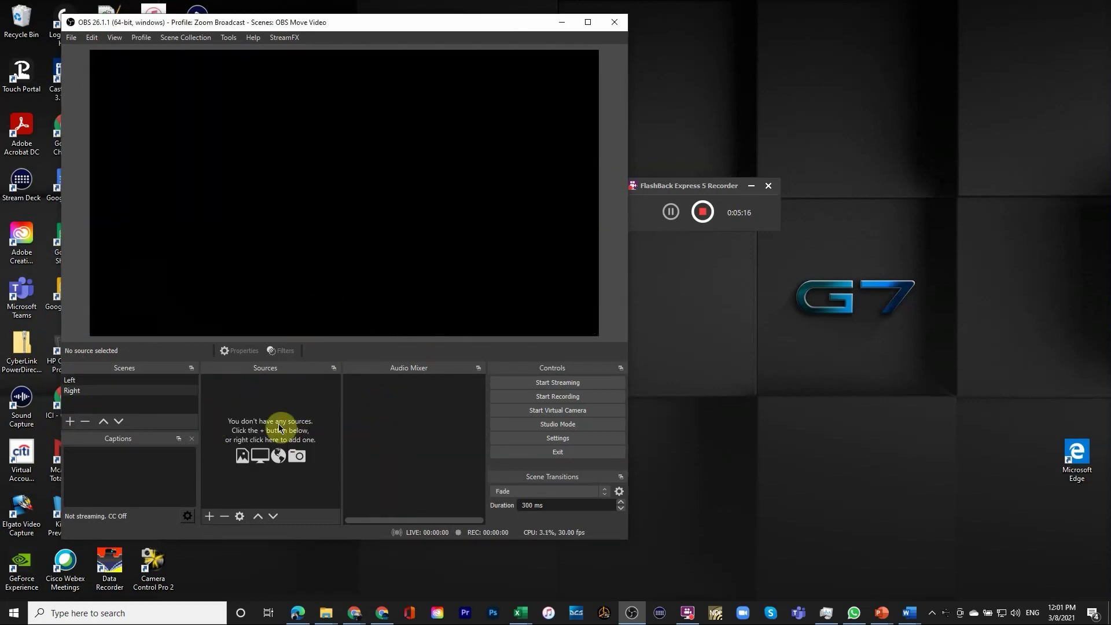
Step: Add the existing Laptop display capture to the Right scene
left_click(210, 517)
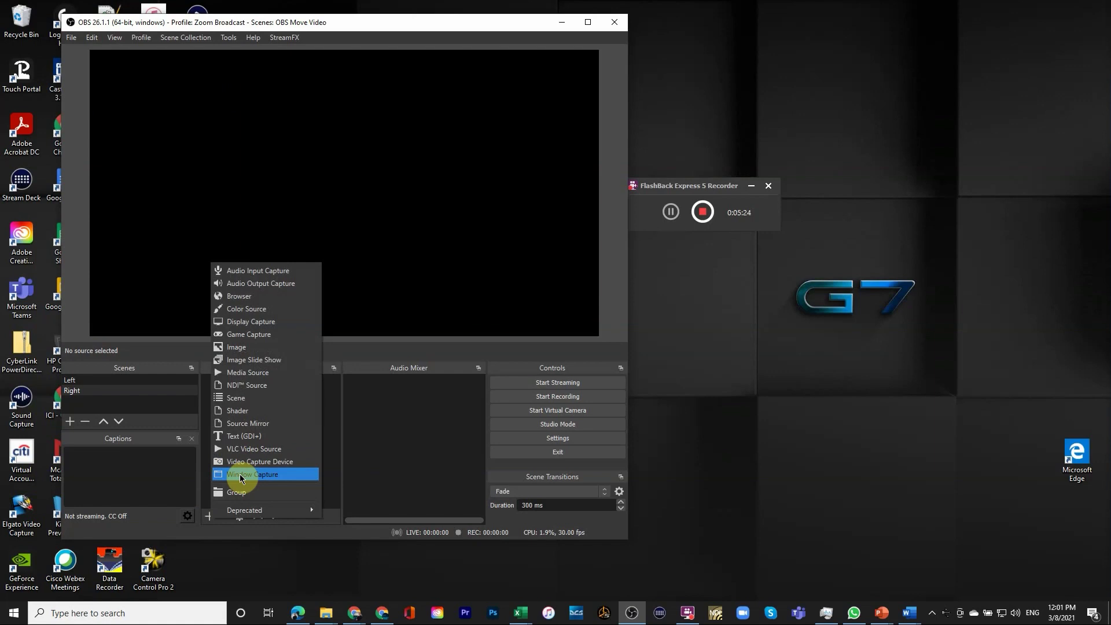
left_click(241, 322)
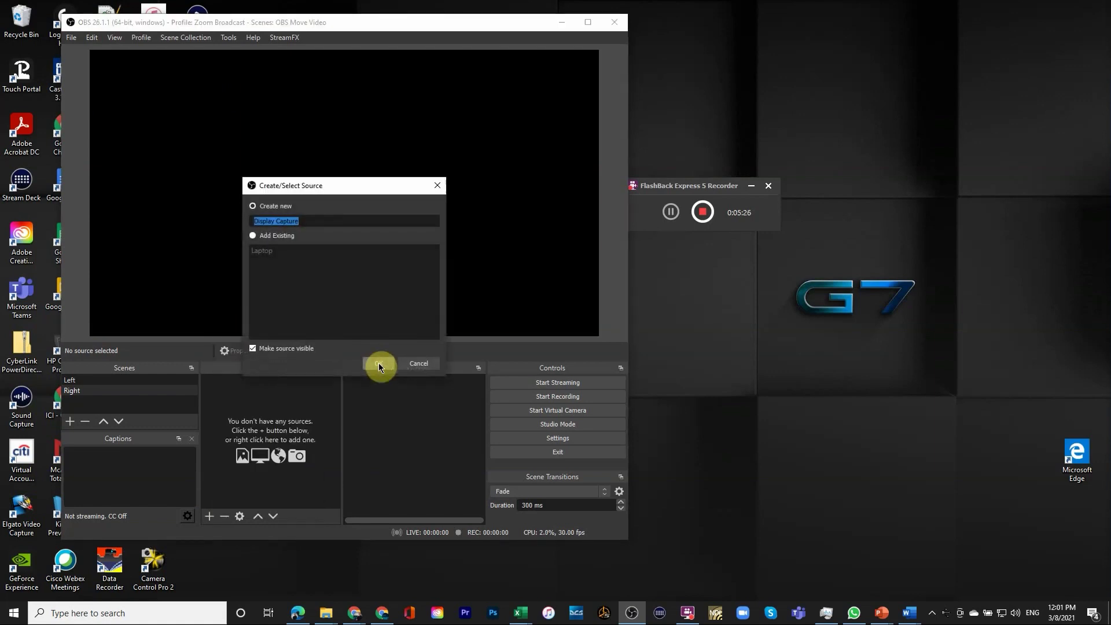
left_click(252, 235)
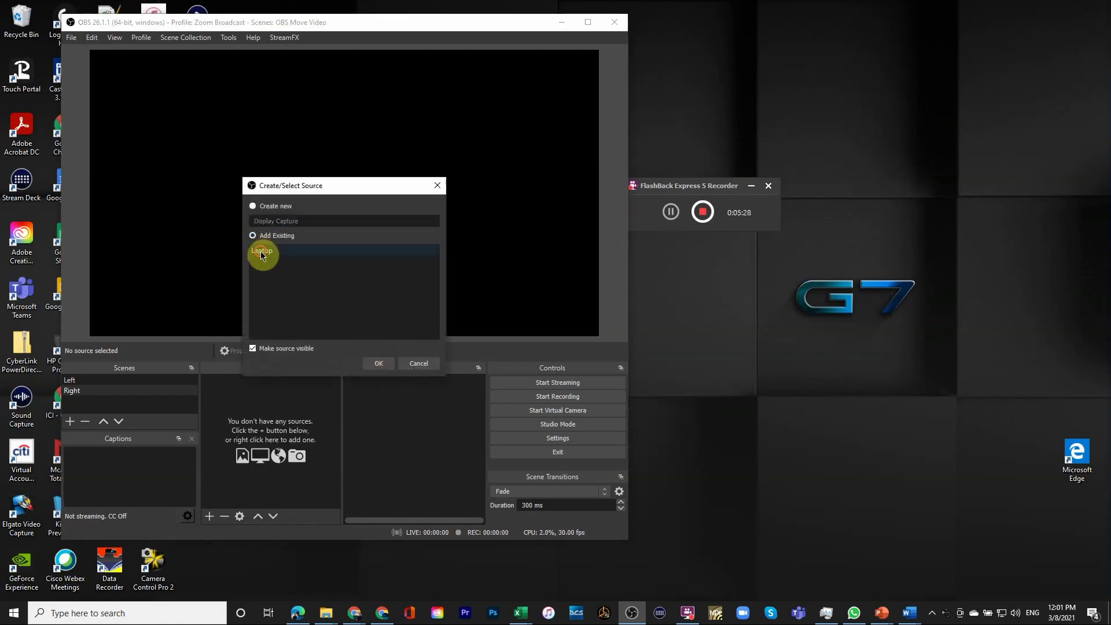
left_click(261, 249)
left_click(371, 365)
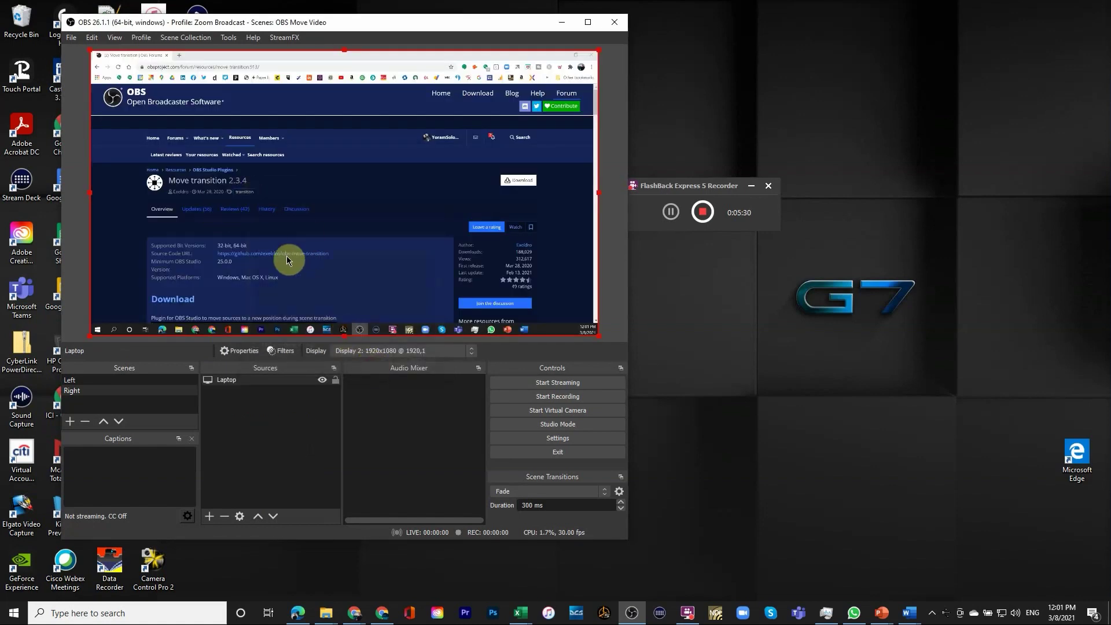
Step: Add the existing Yeti microphone to the Right scene
left_click(209, 517)
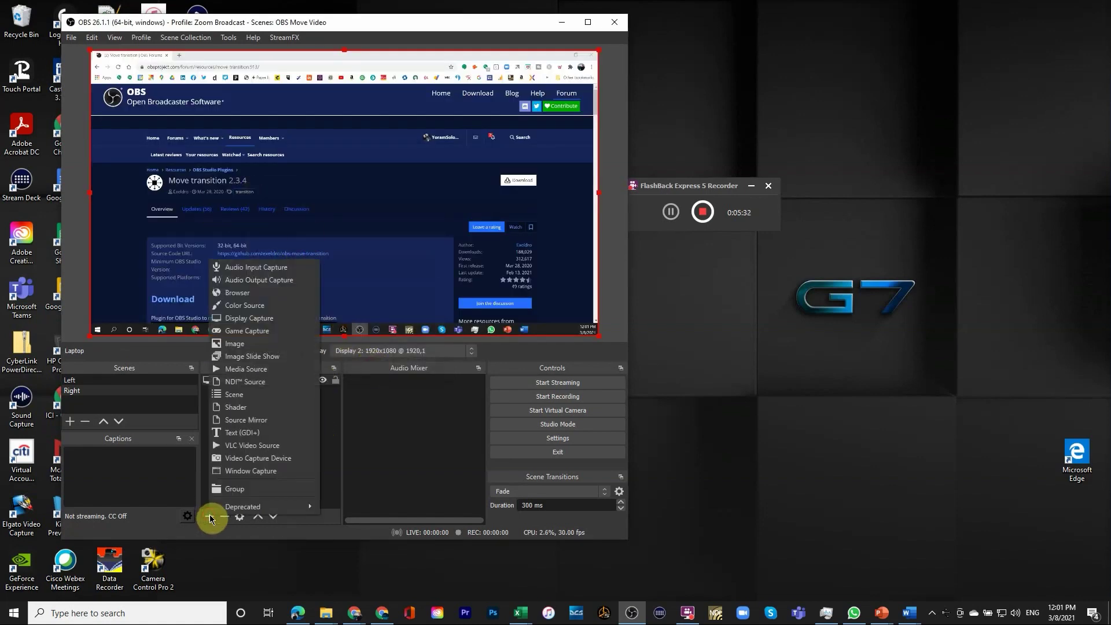
left_click(232, 265)
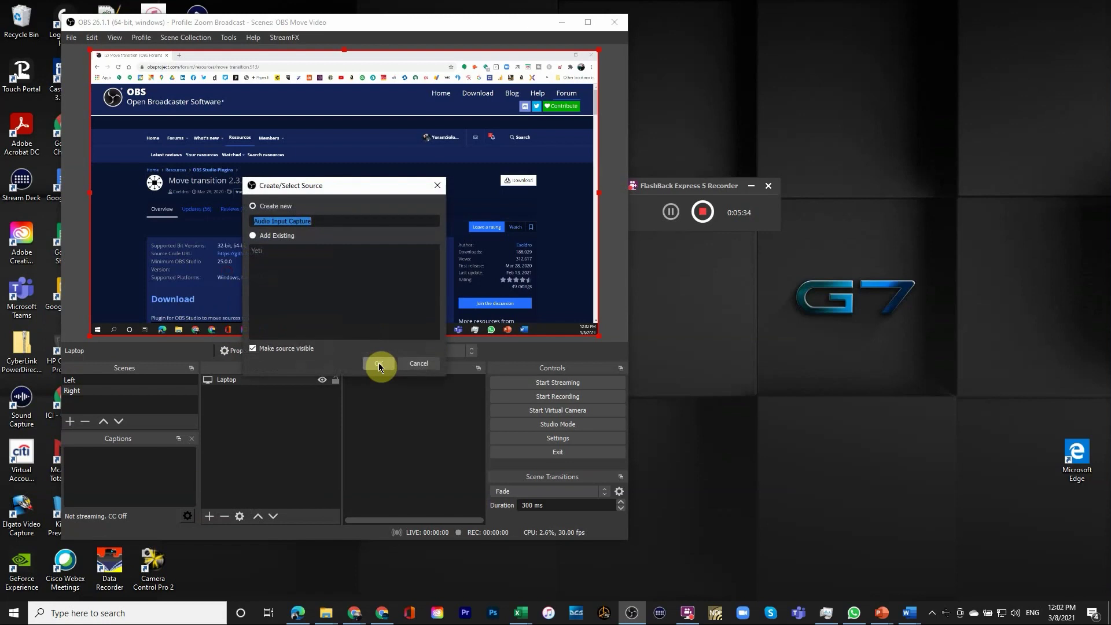
left_click(254, 236)
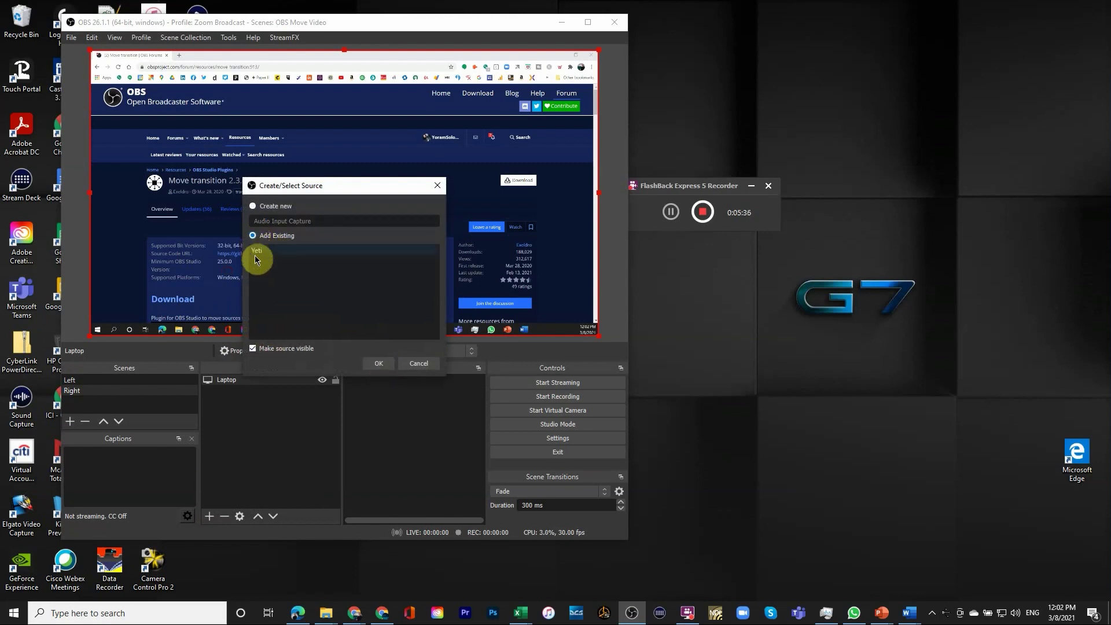
left_click(256, 251)
left_click(377, 364)
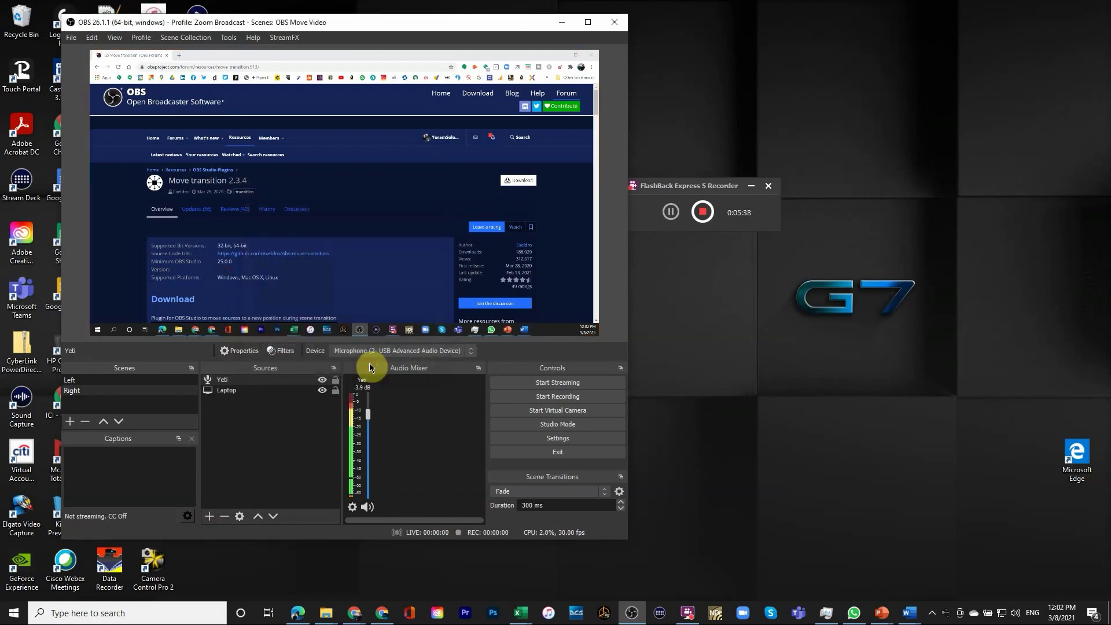
Step: Add the existing D3500 webcam to the Right scene
left_click(209, 518)
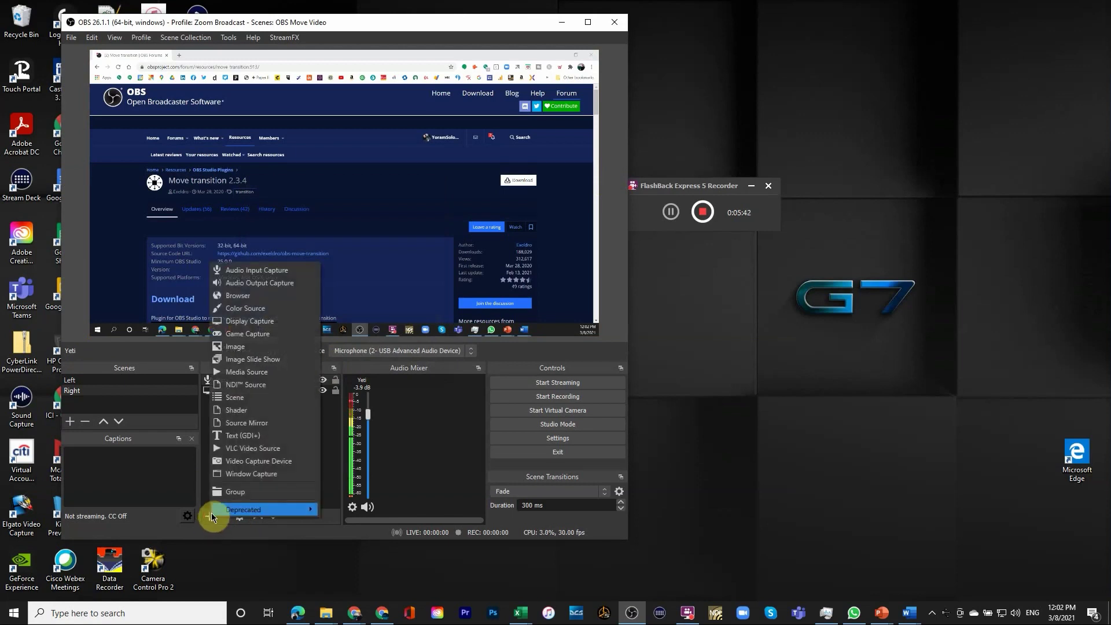
left_click(249, 461)
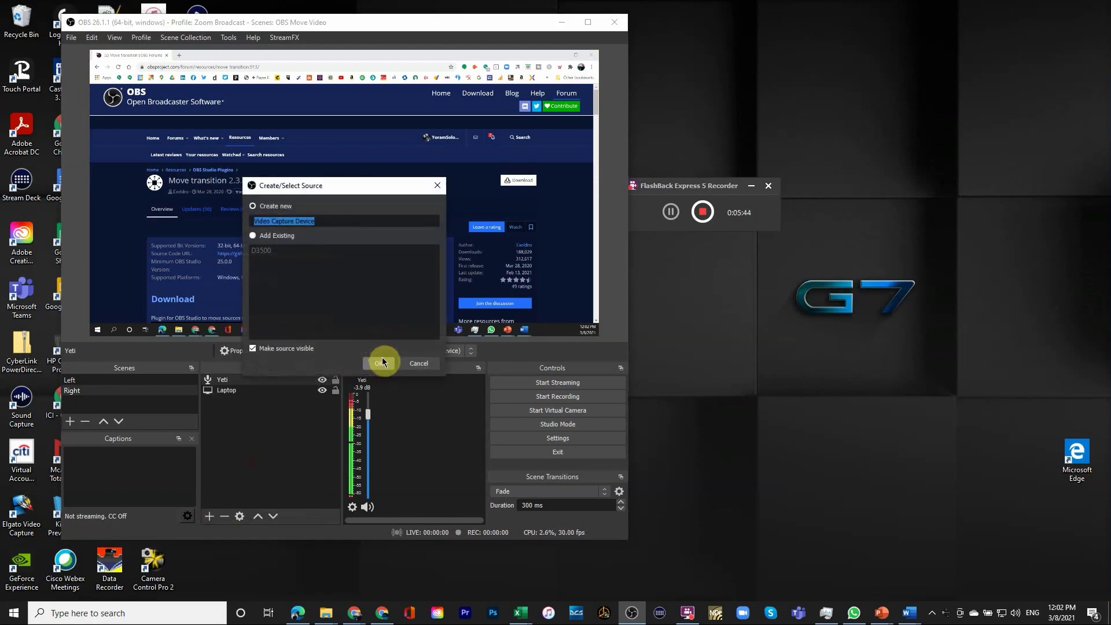
left_click(253, 236)
left_click(262, 252)
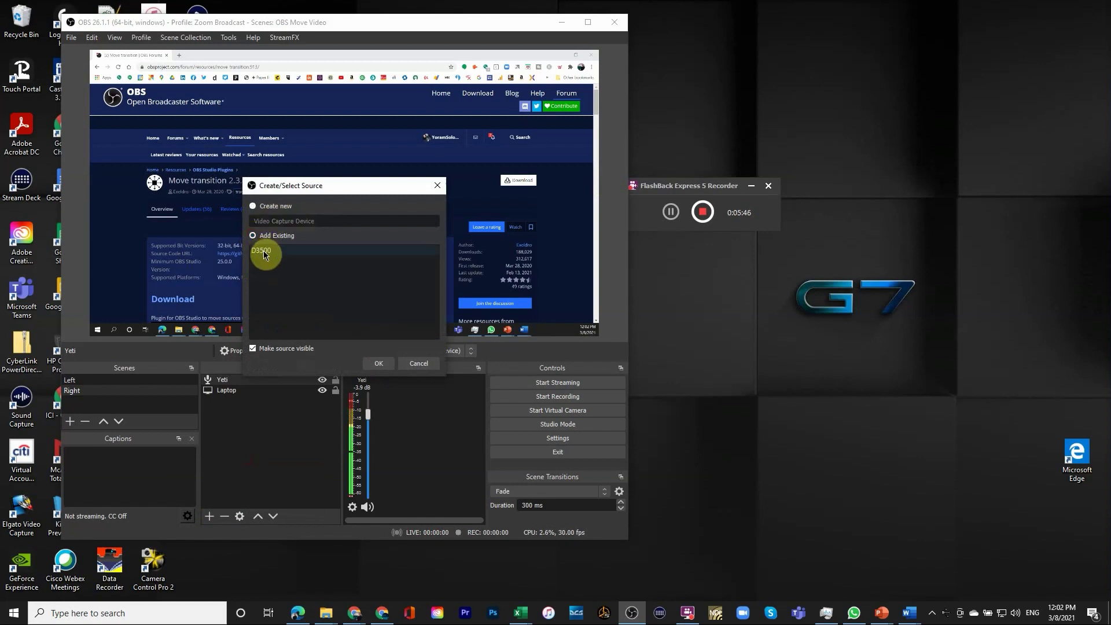
left_click(377, 363)
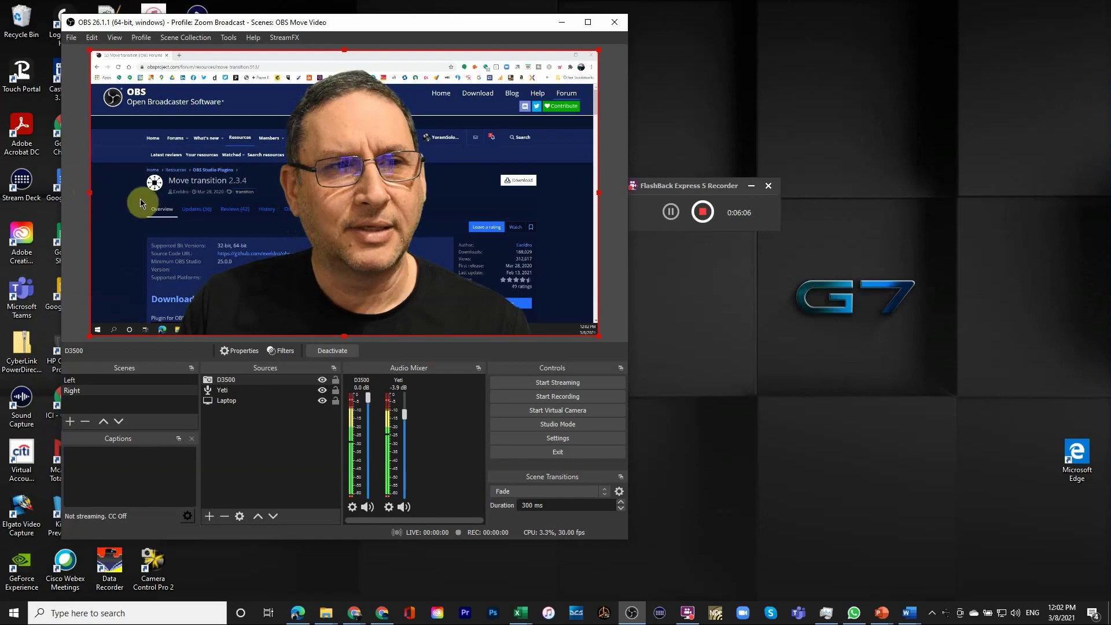
Step: Move the Right scene's webcam to the right edge, then compare Left and Right, ending on Left
left_click_drag(163, 203, 317, 199)
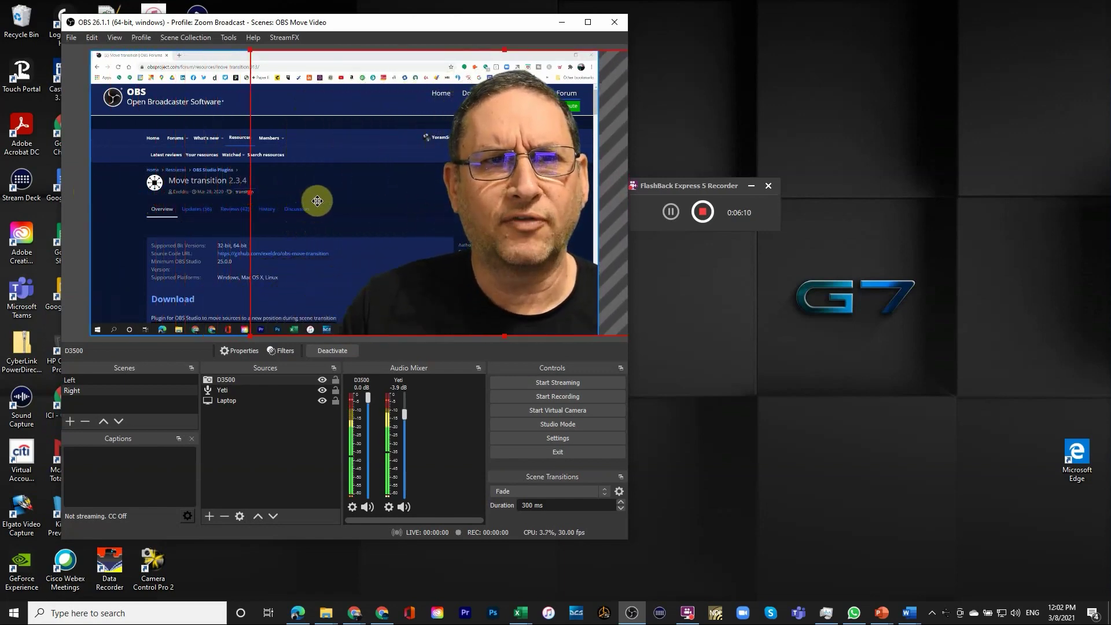
left_click(85, 382)
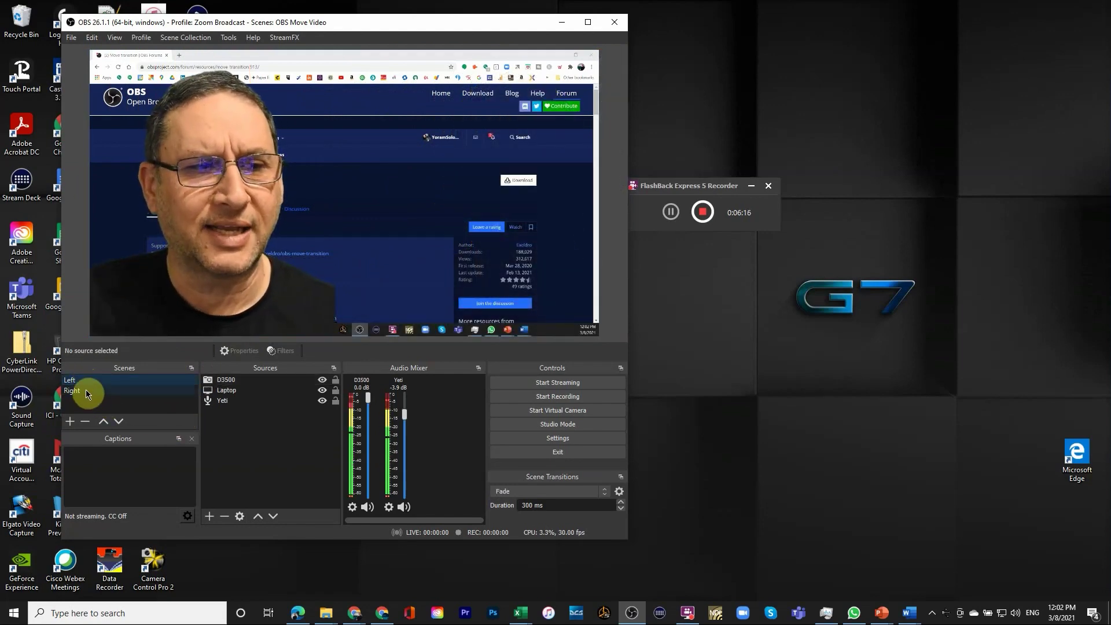
left_click(87, 391)
left_click(88, 382)
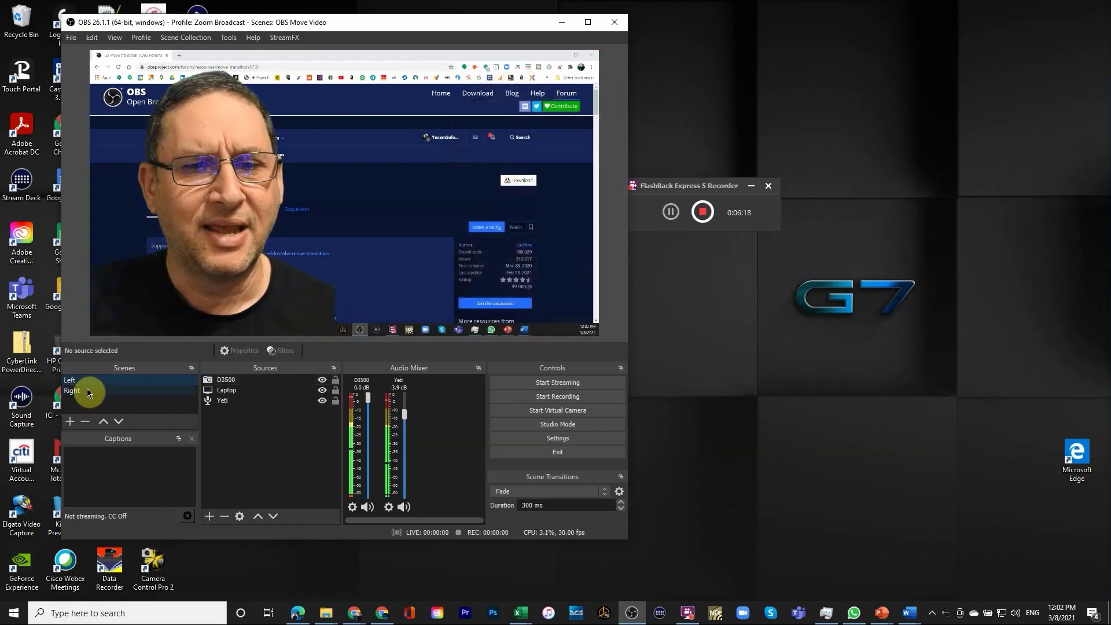
left_click(88, 392)
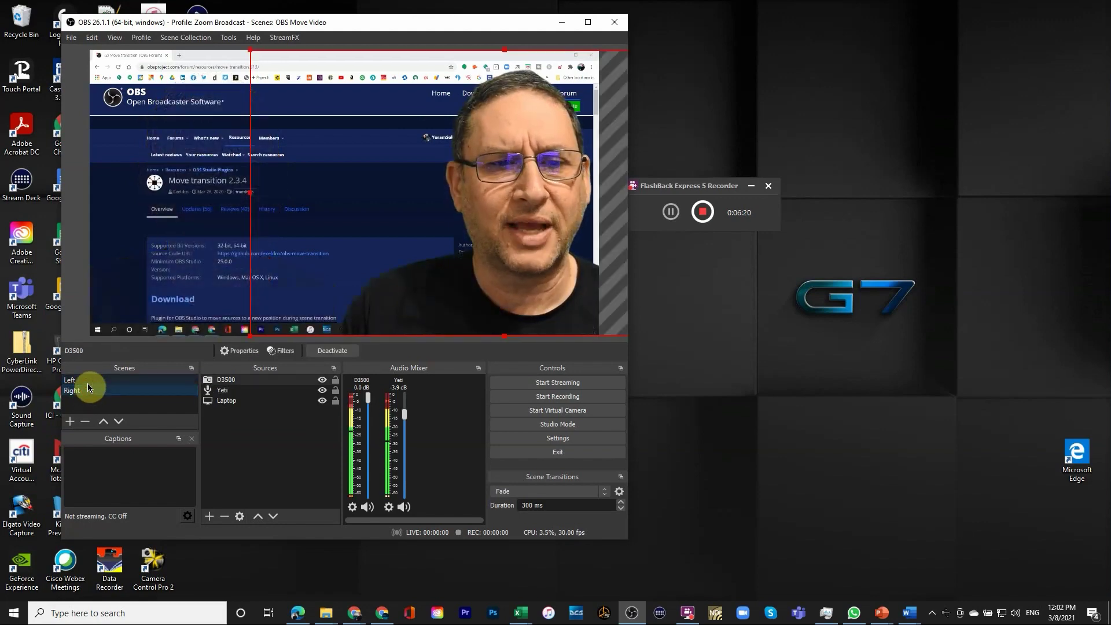
left_click(88, 382)
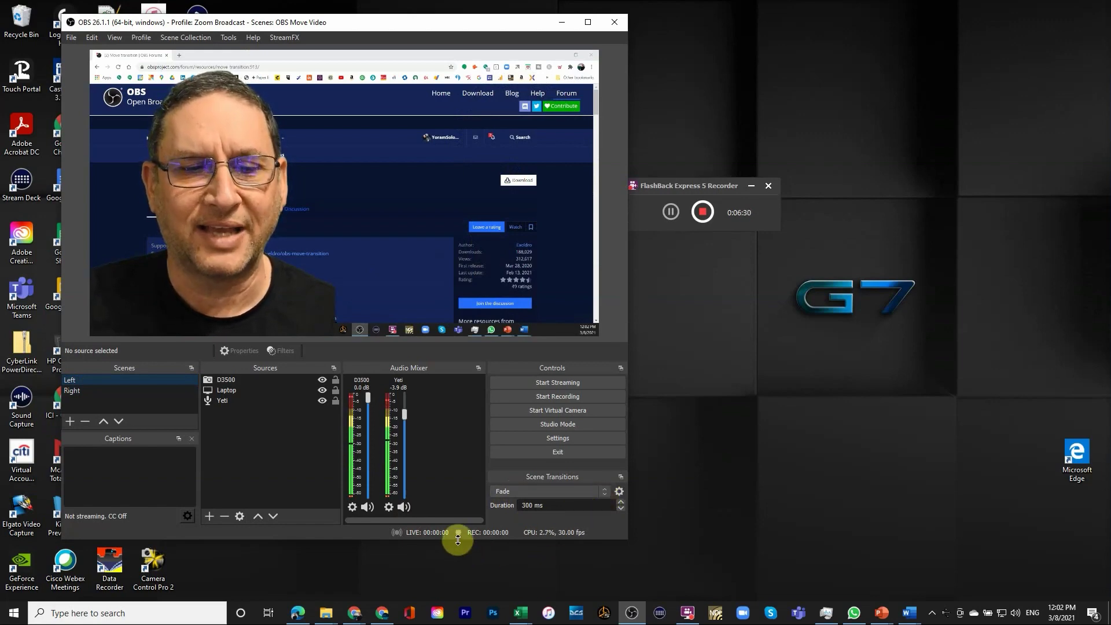
Step: Make the OBS window taller, then switch from Right back to Left to watch the fade
left_click_drag(457, 540, 459, 584)
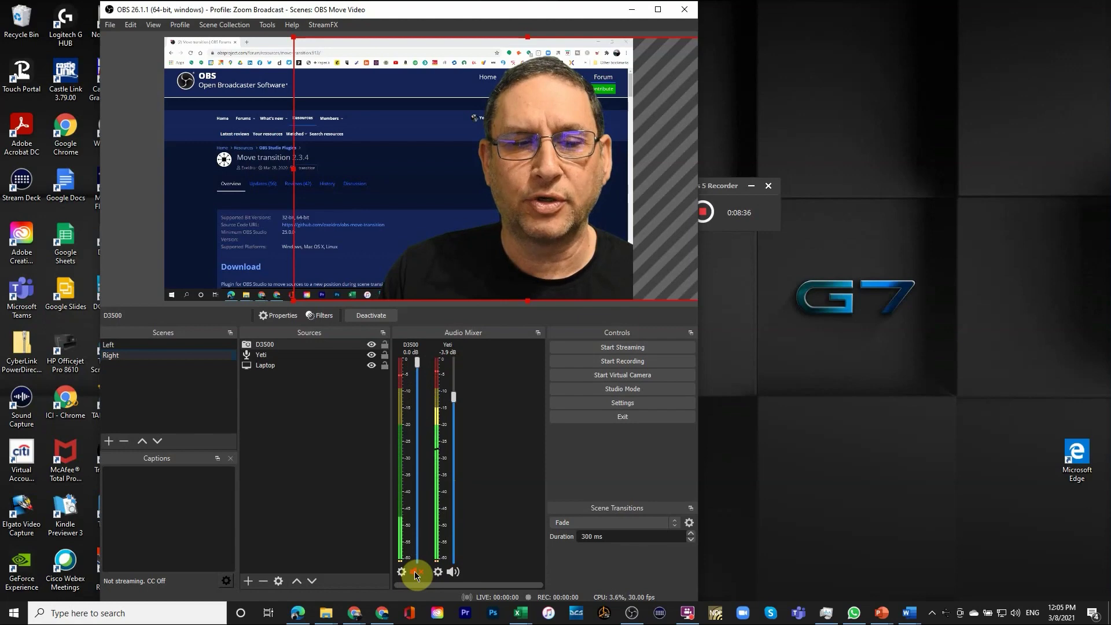
left_click(151, 352)
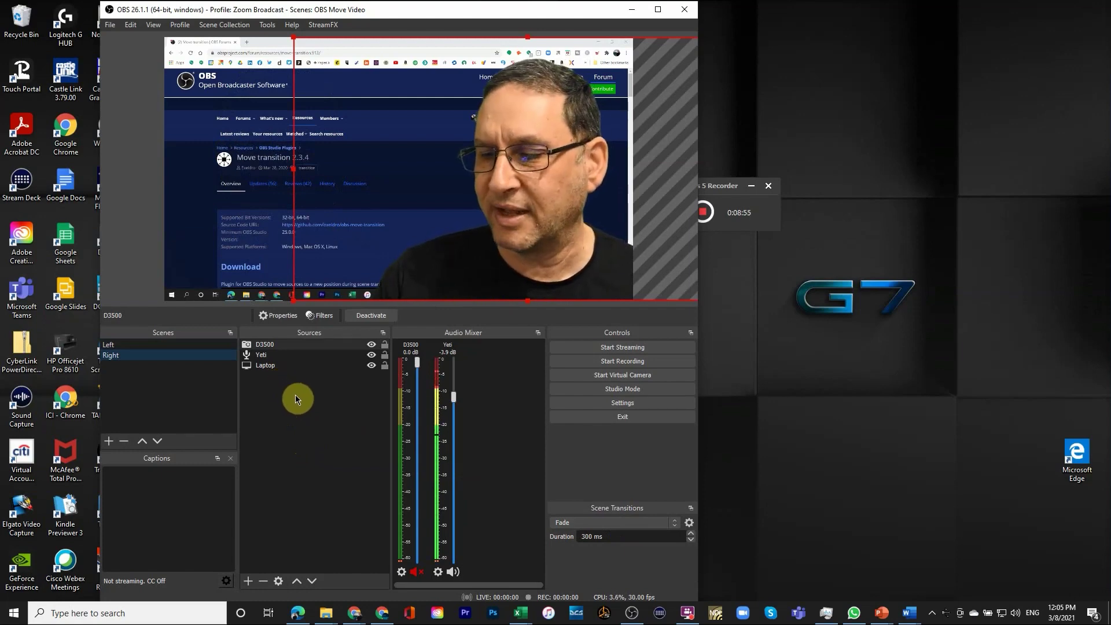
left_click(127, 345)
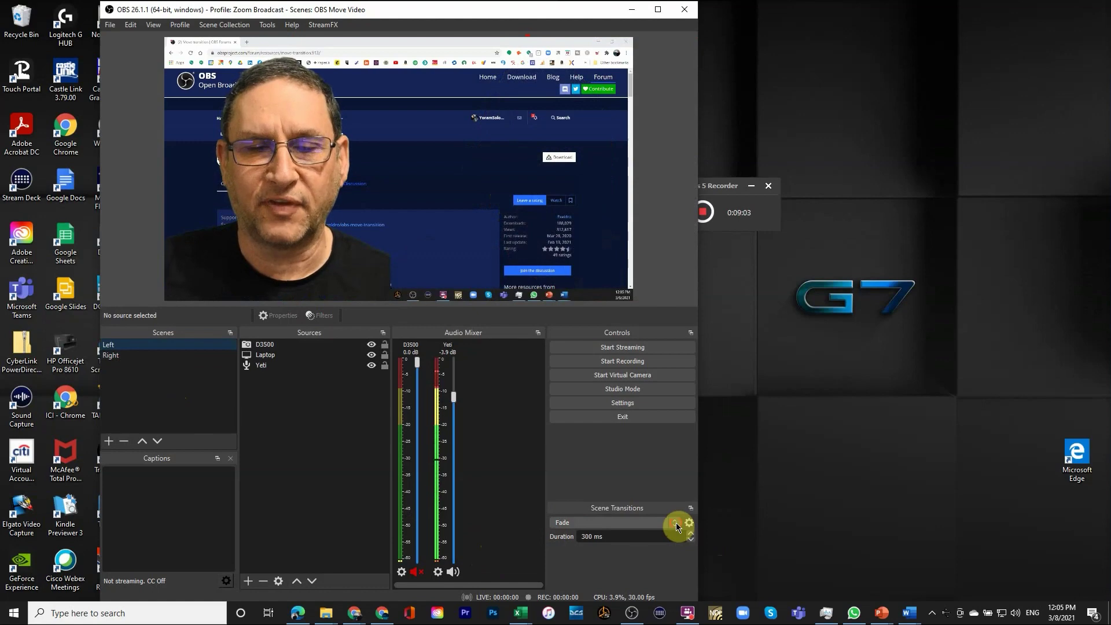
Step: Add a new scene transition named 'Move' and save its default properties
left_click(675, 523)
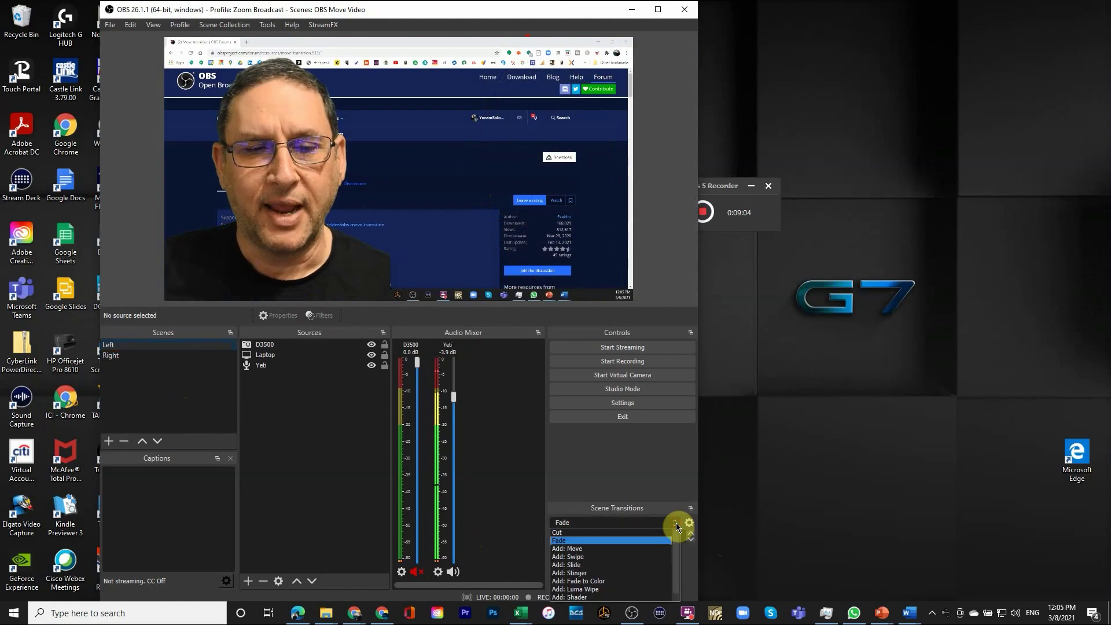
left_click(581, 548)
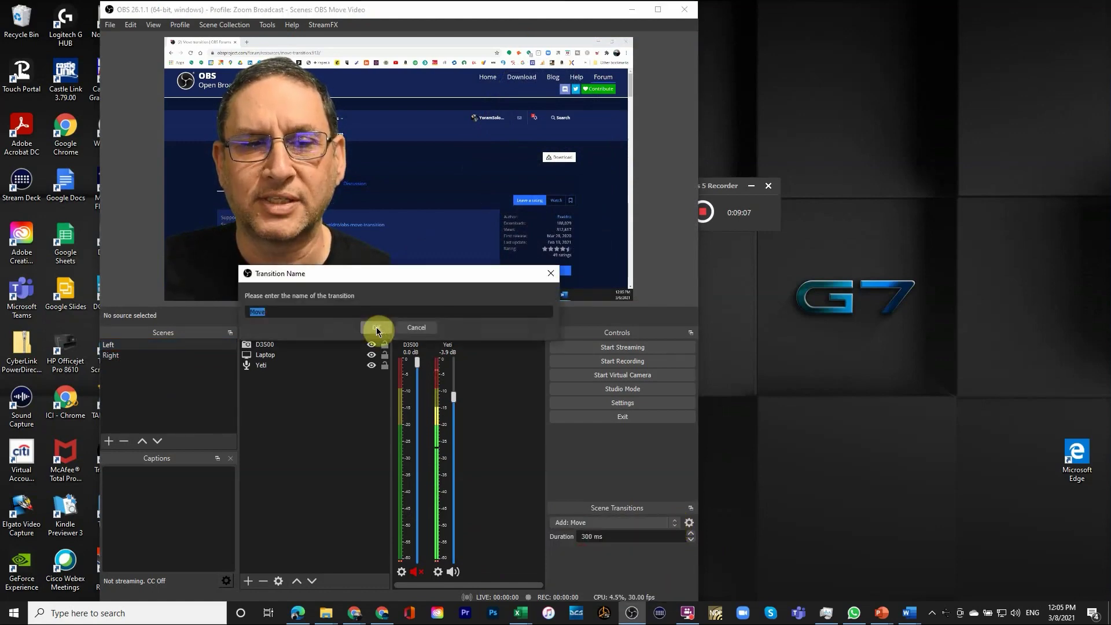
left_click(276, 312)
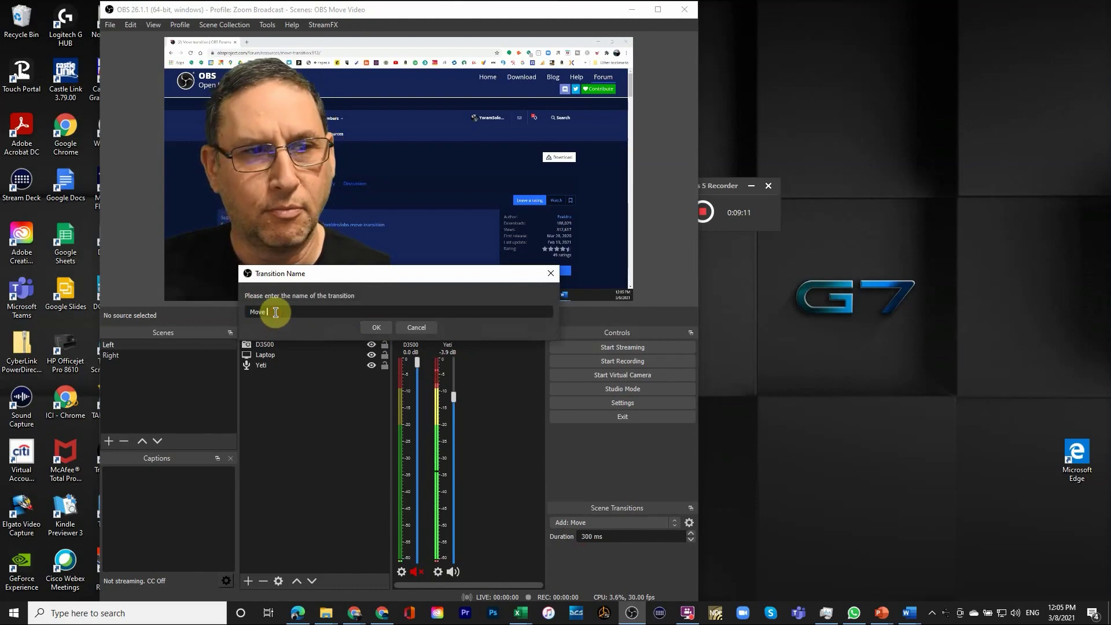
key("BackSpace")
left_click(372, 328)
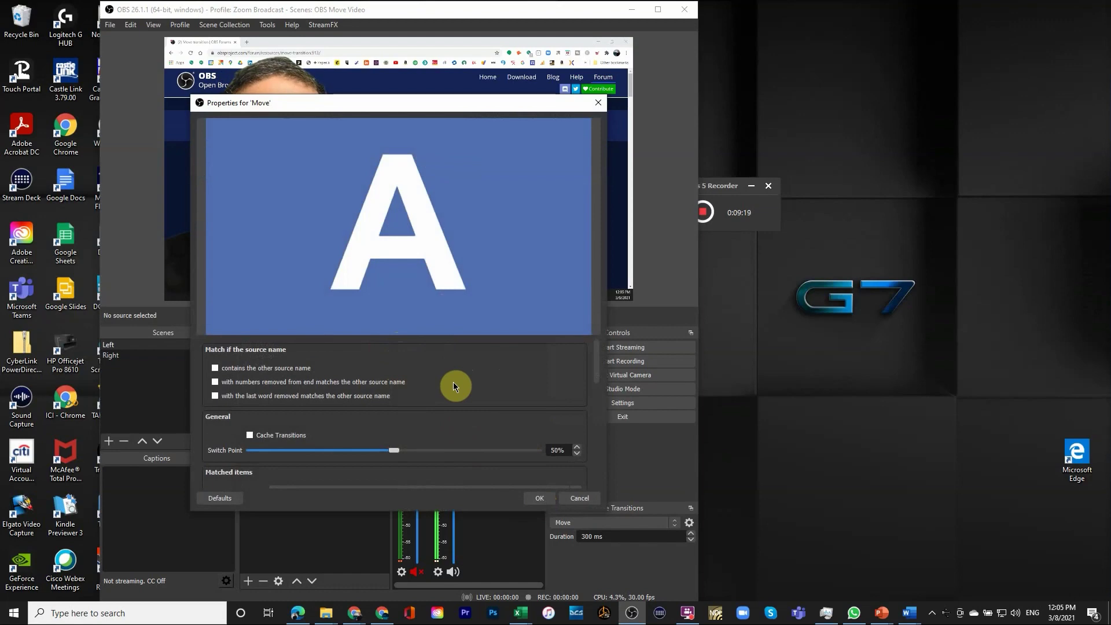
scroll(453, 386, "down", 5)
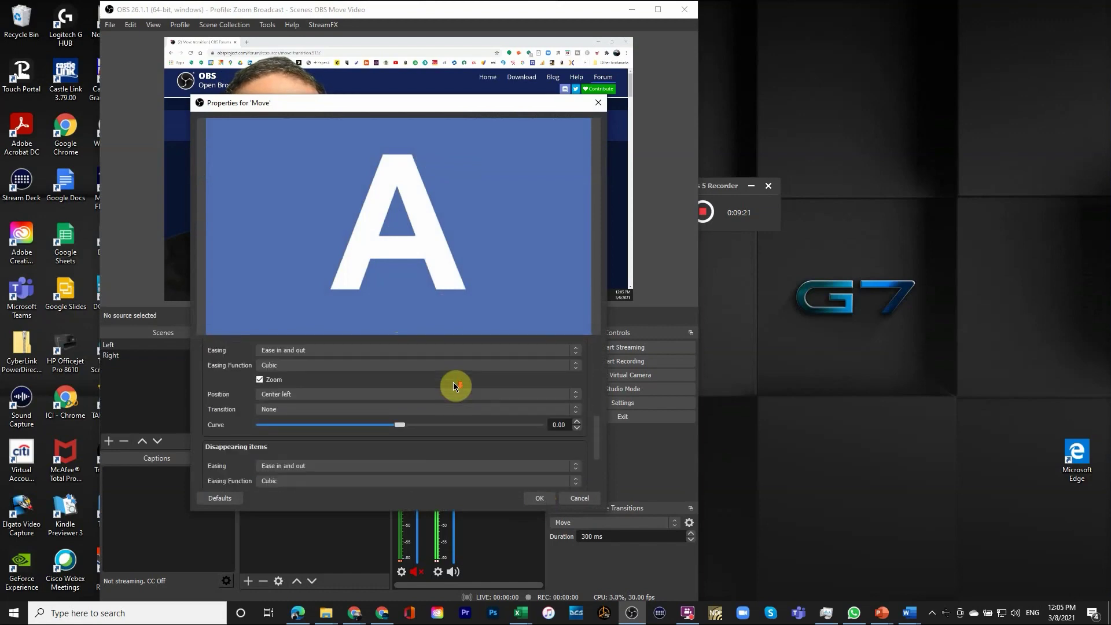
scroll(454, 386, "down", 3)
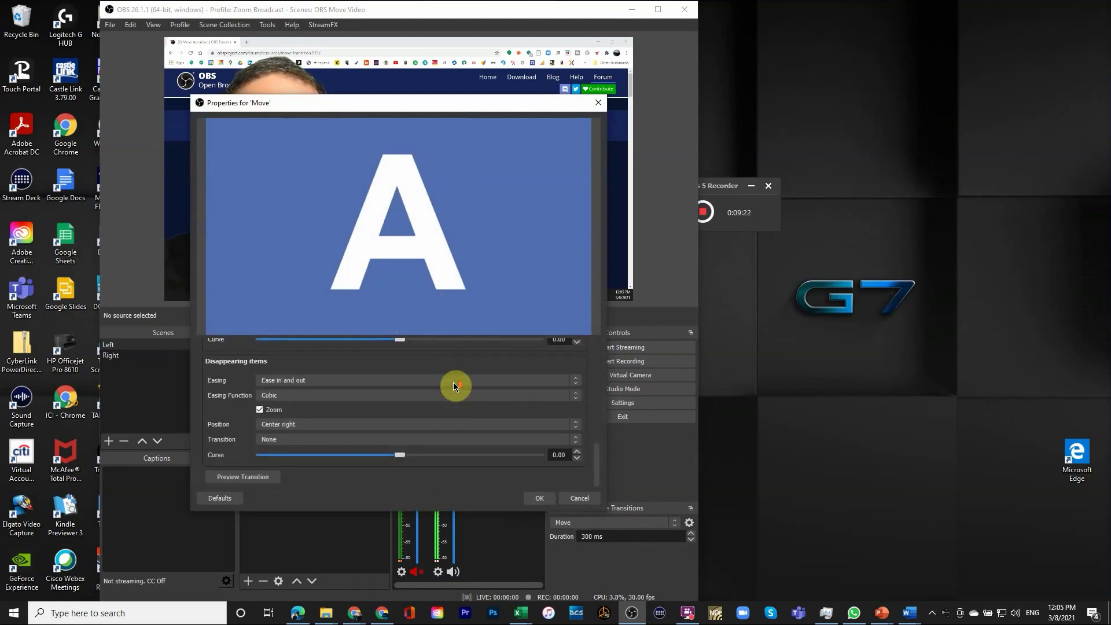
left_click(538, 499)
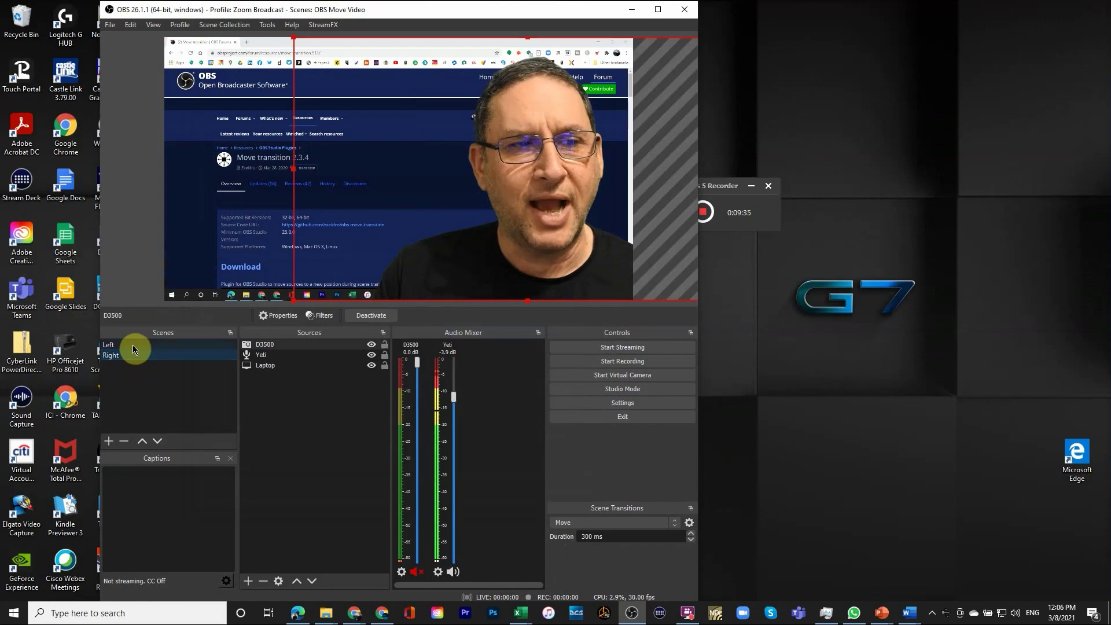
Step: Test the Move transition by switching Left, Right, then back to Left
left_click(133, 347)
left_click(131, 356)
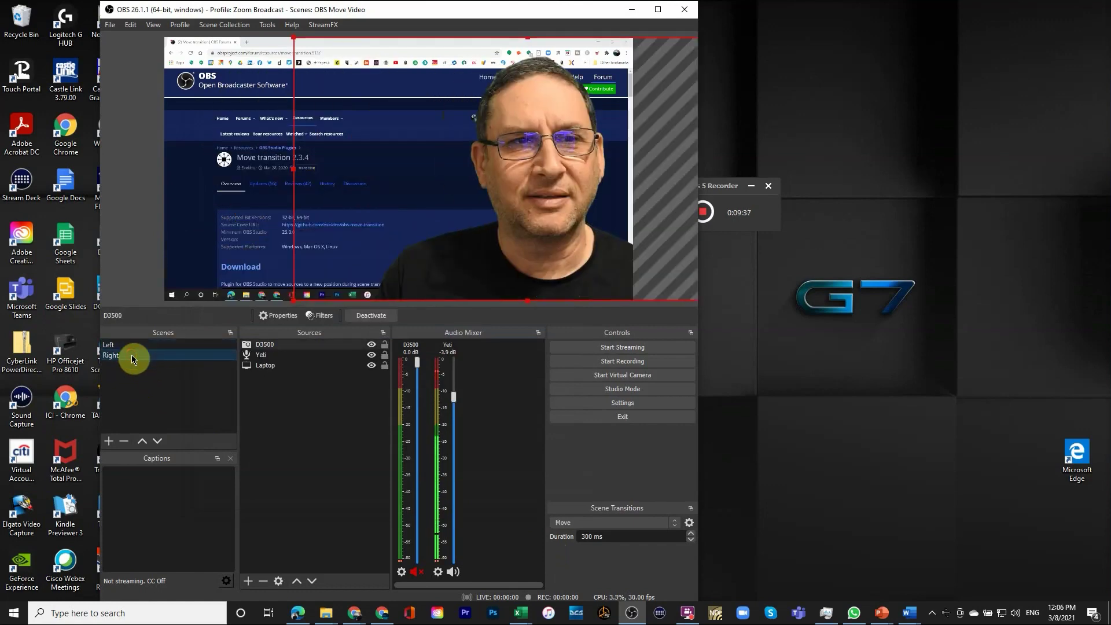
left_click(129, 347)
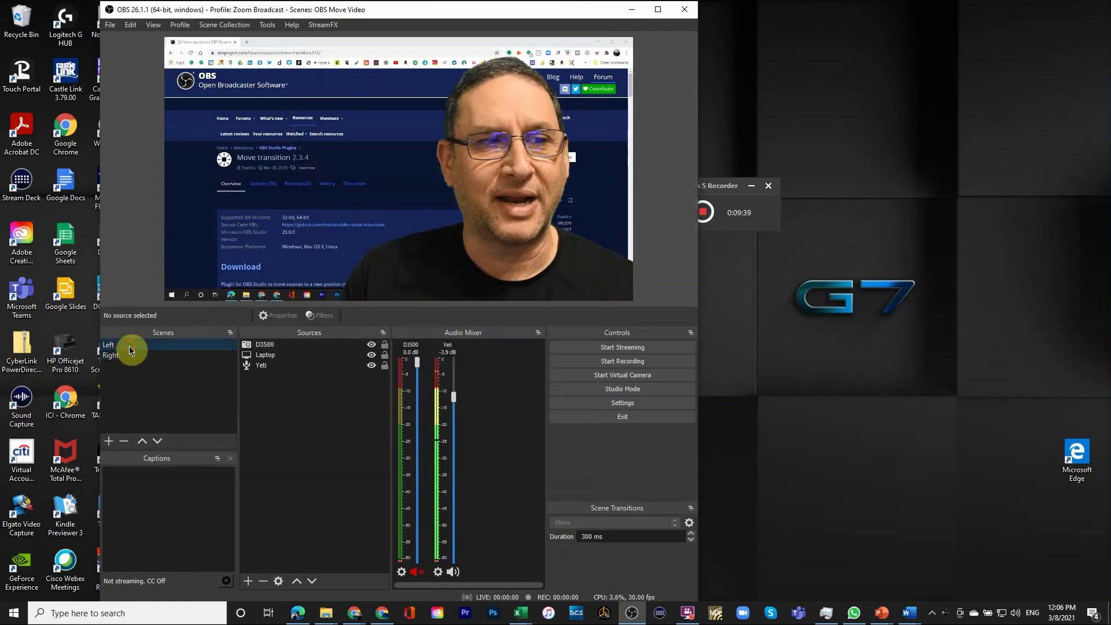
left_click(108, 441)
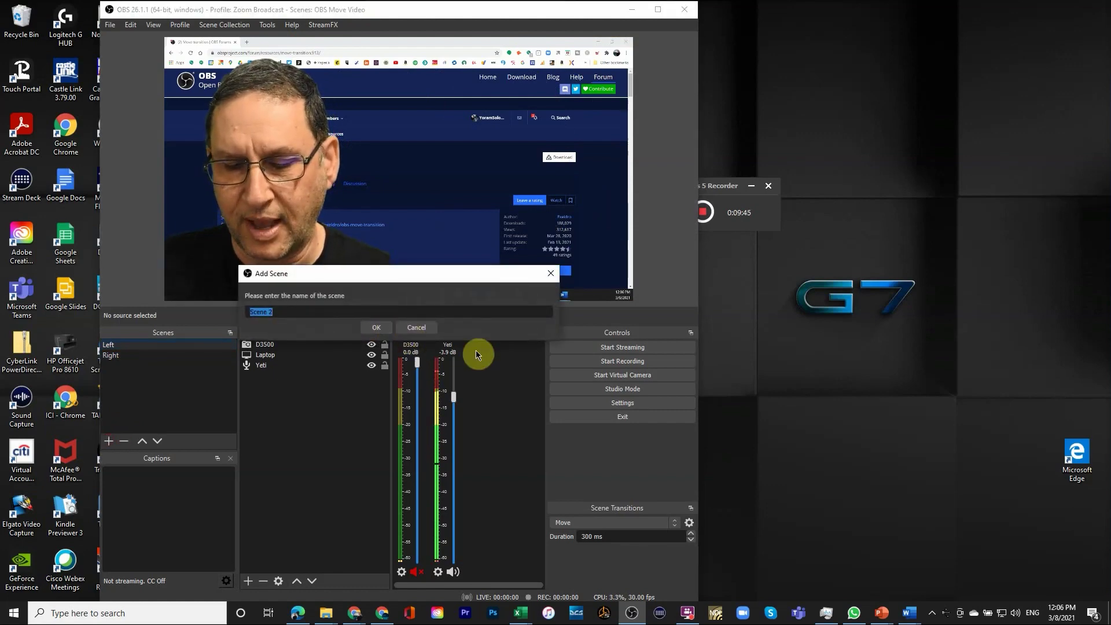
Step: Create the BottomRightCorner scene and add the existing Laptop display capture to it
type("Bottom")
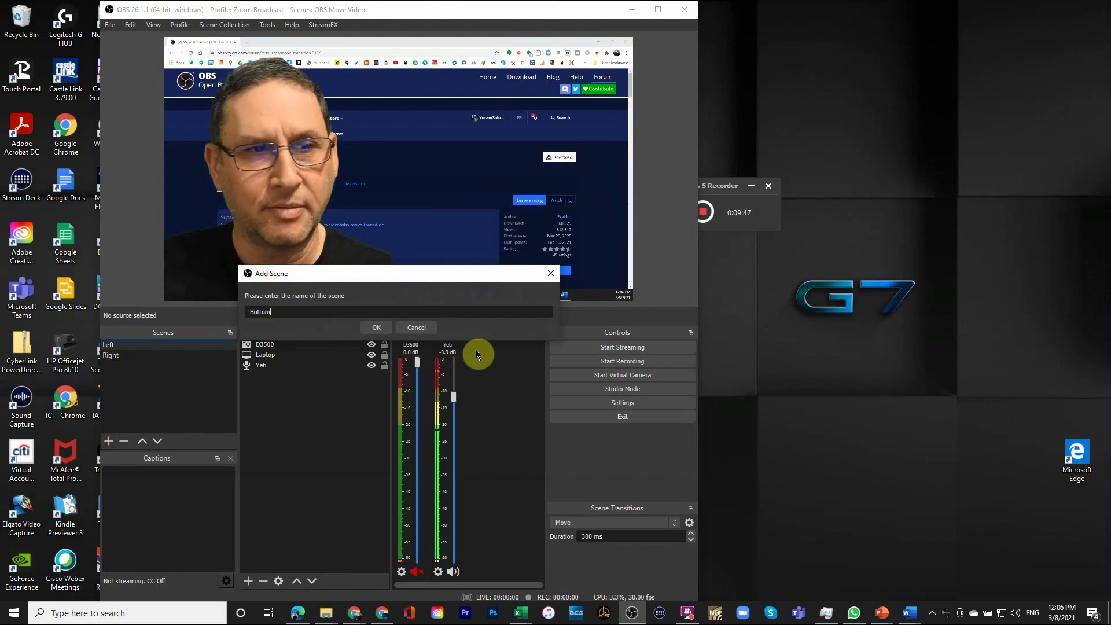
type("Right")
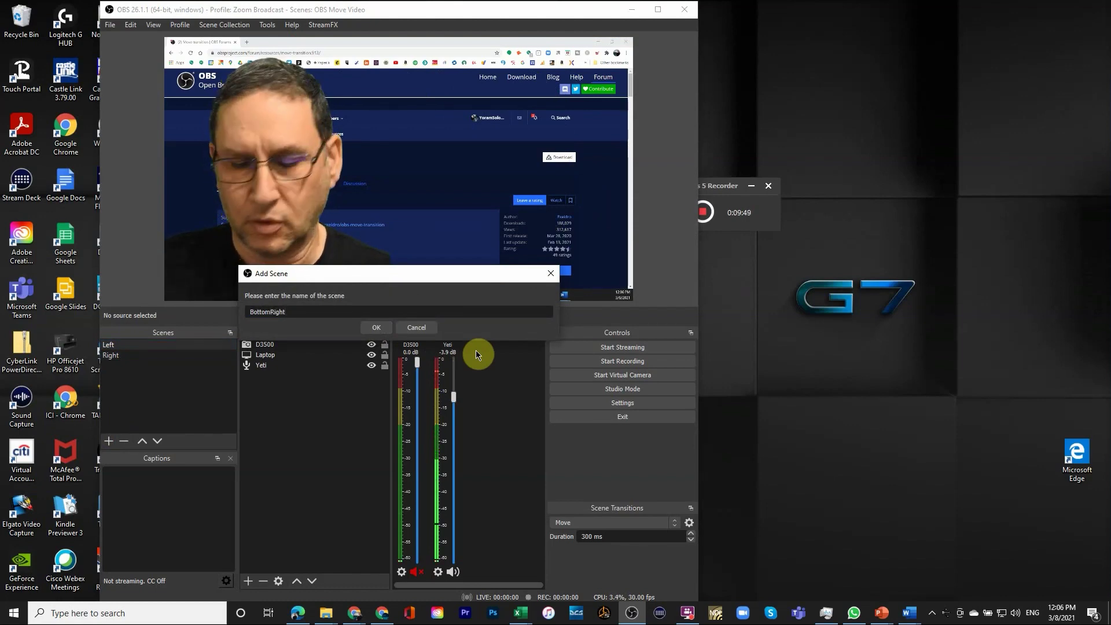
type("Corner")
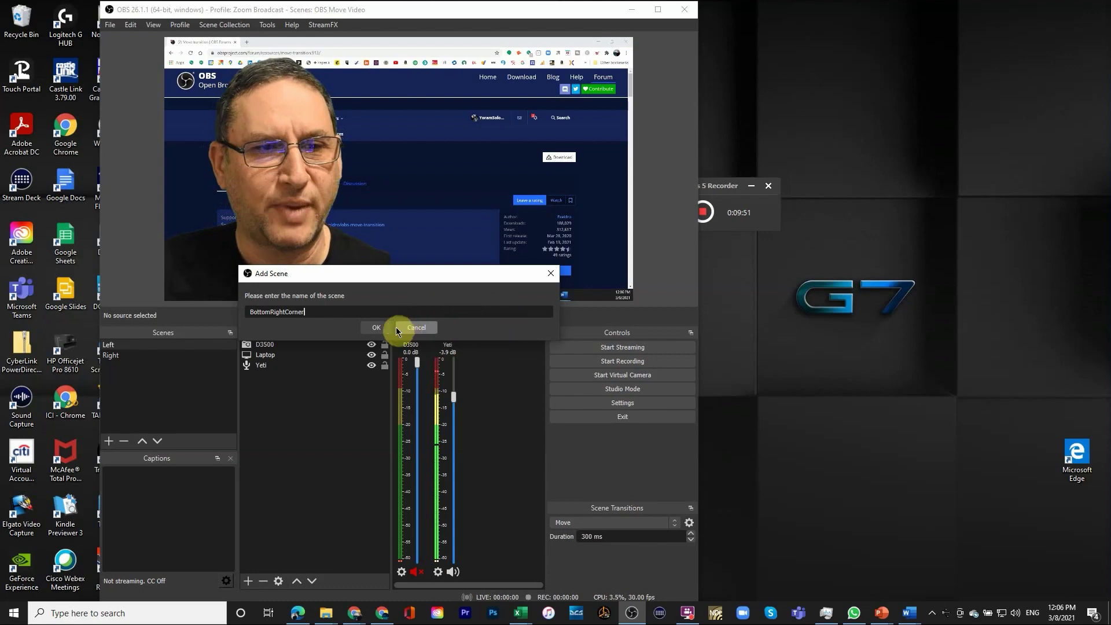
left_click(376, 328)
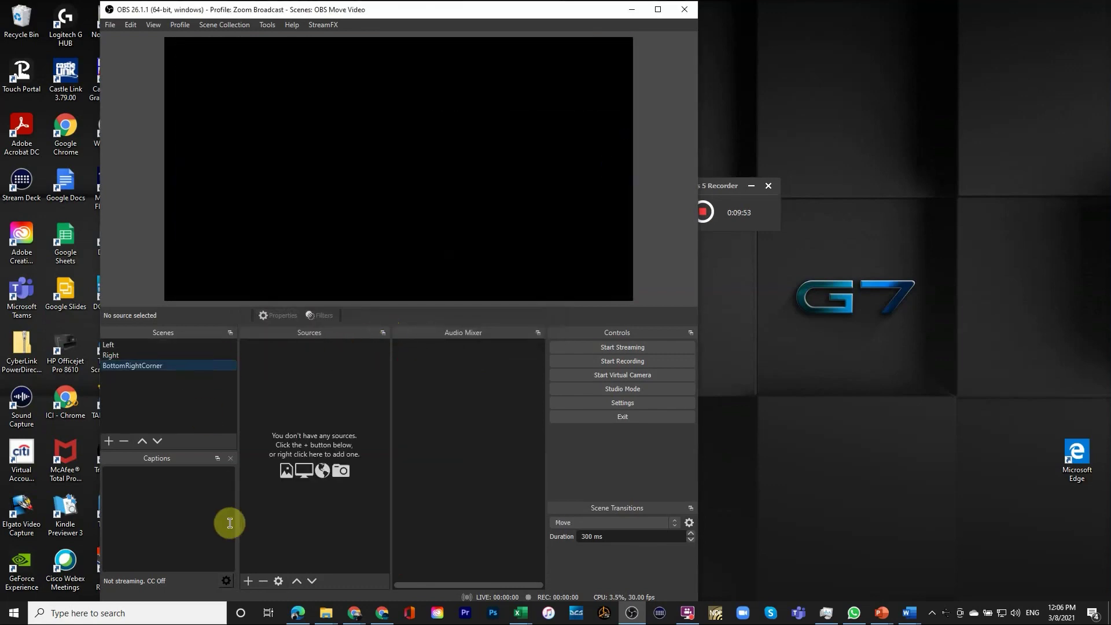
left_click(248, 581)
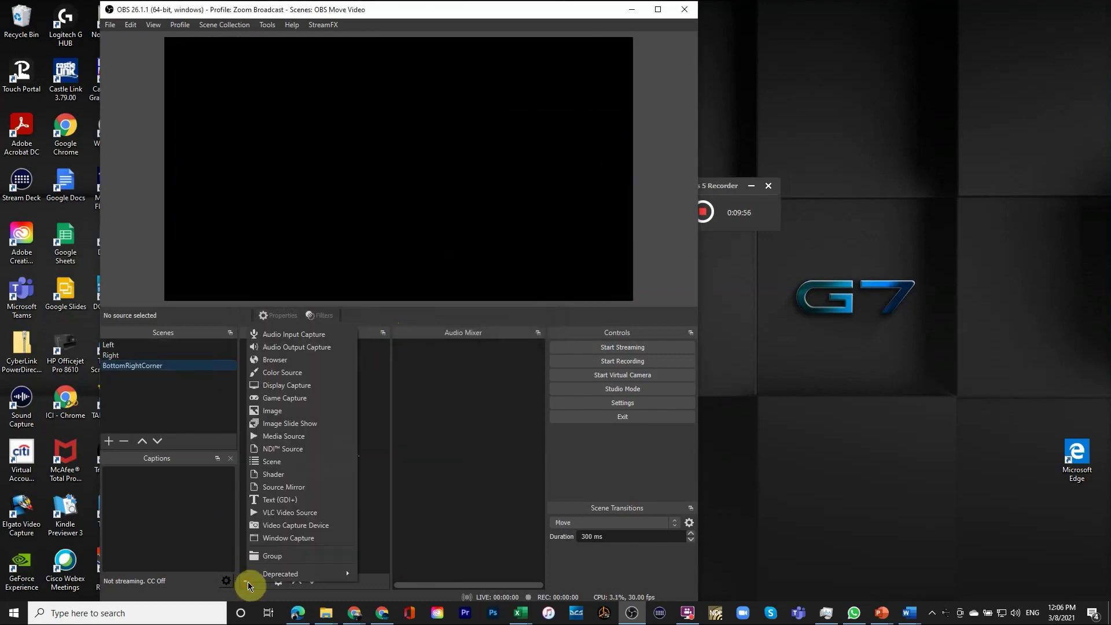
left_click(273, 385)
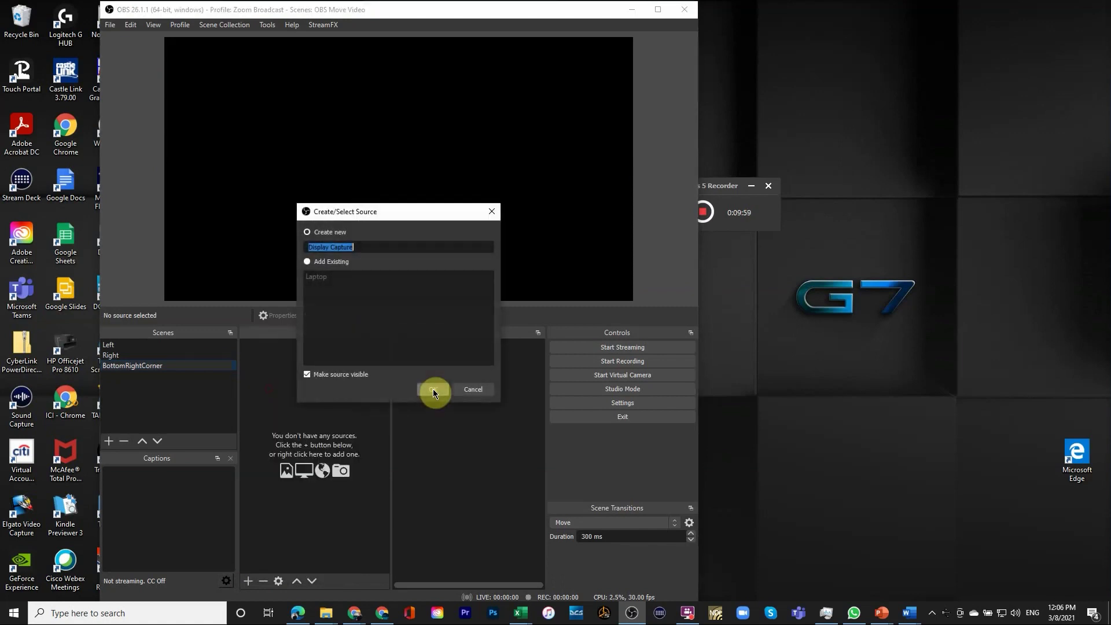
left_click(313, 262)
left_click(317, 278)
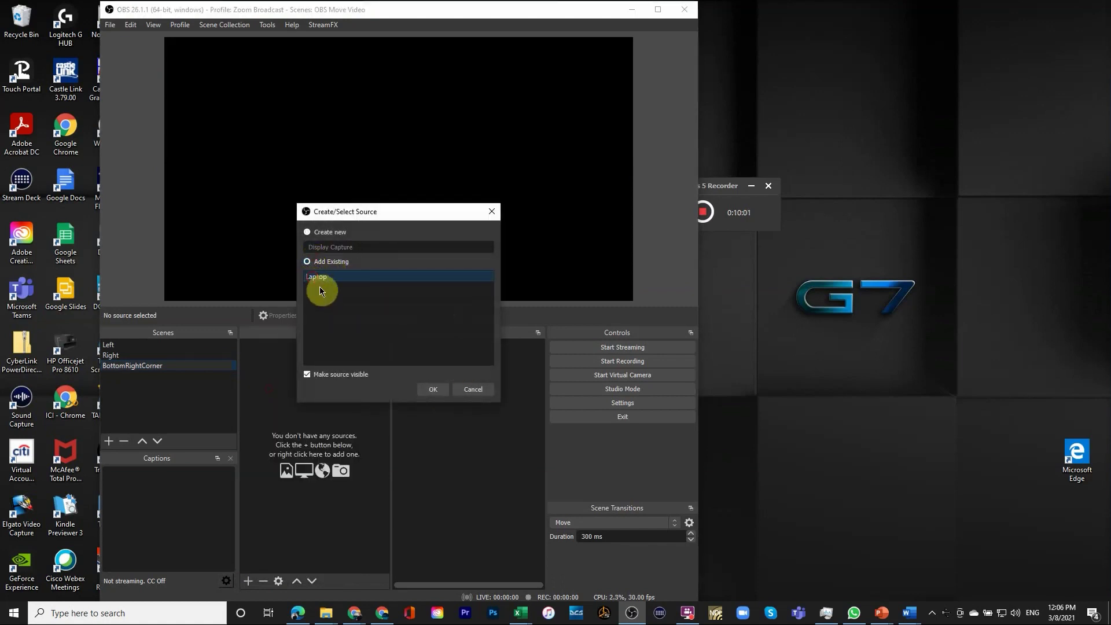
left_click(433, 389)
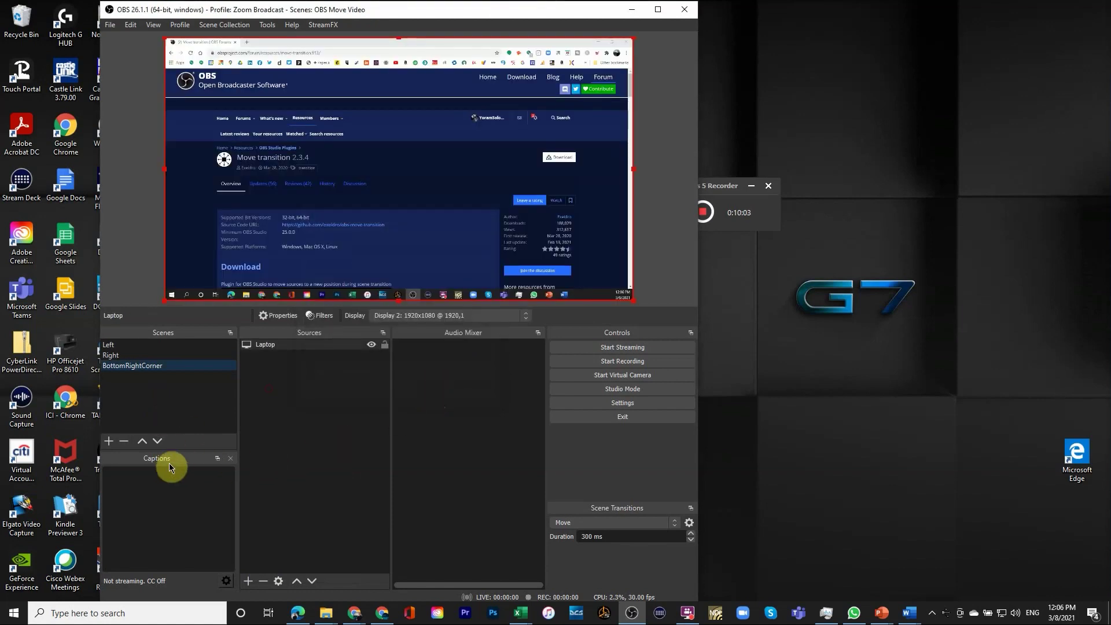
Step: Add the existing D3500 video capture device to the BottomRightCorner scene
left_click(248, 581)
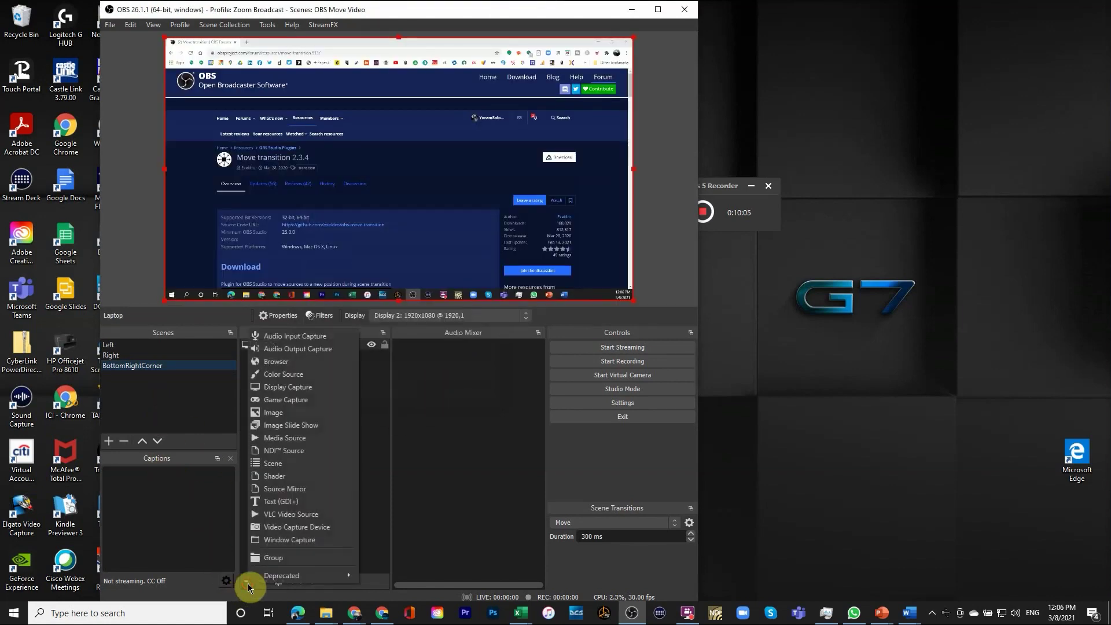
left_click(268, 532)
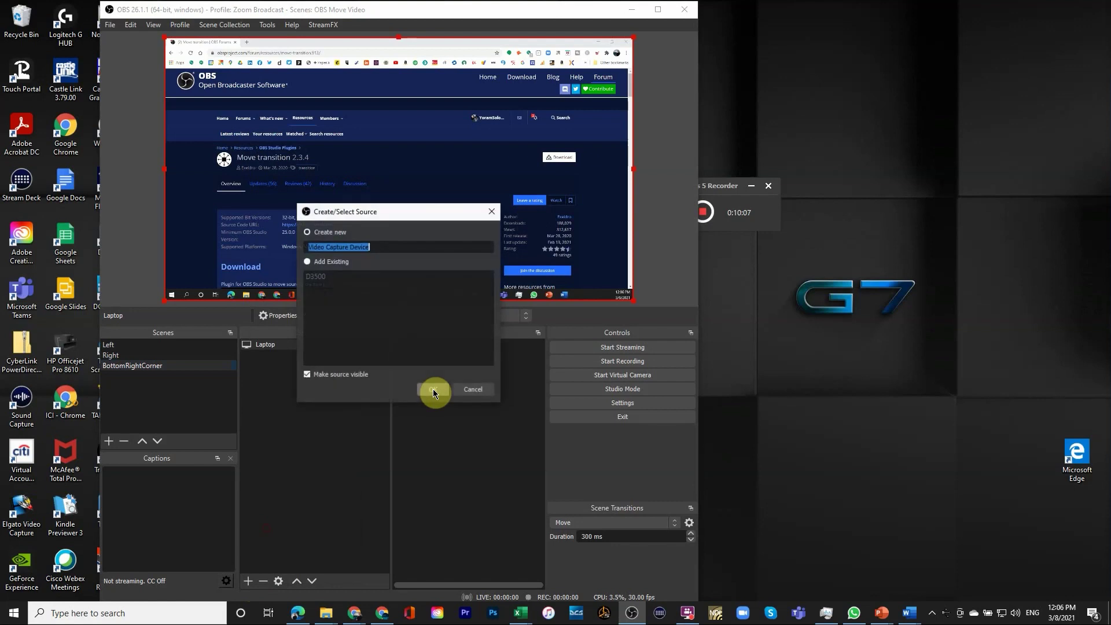
left_click(307, 261)
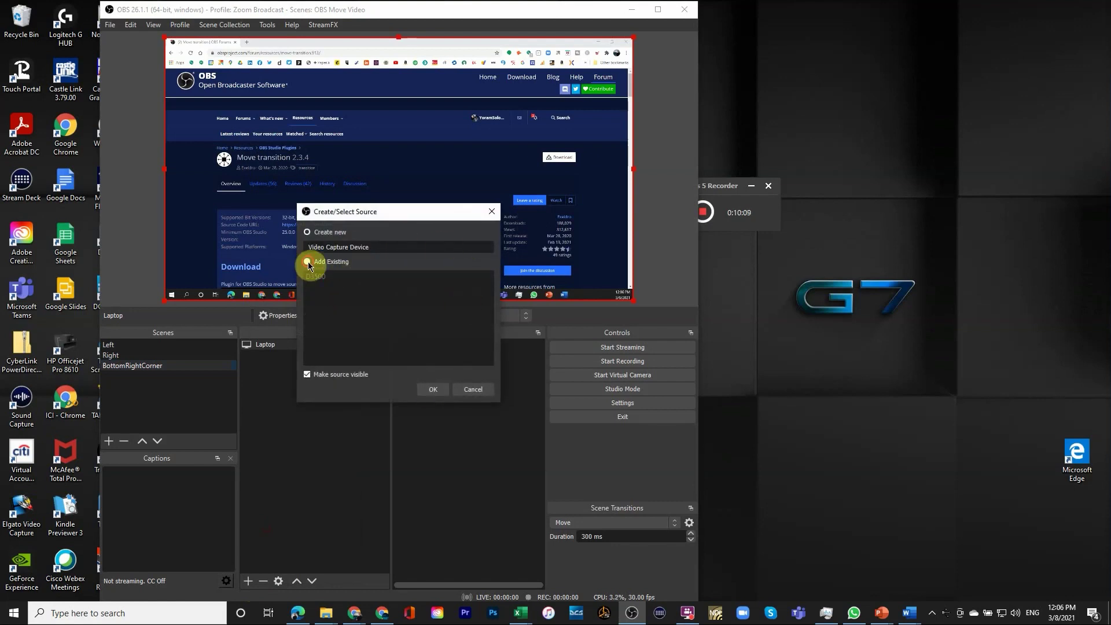
left_click(316, 283)
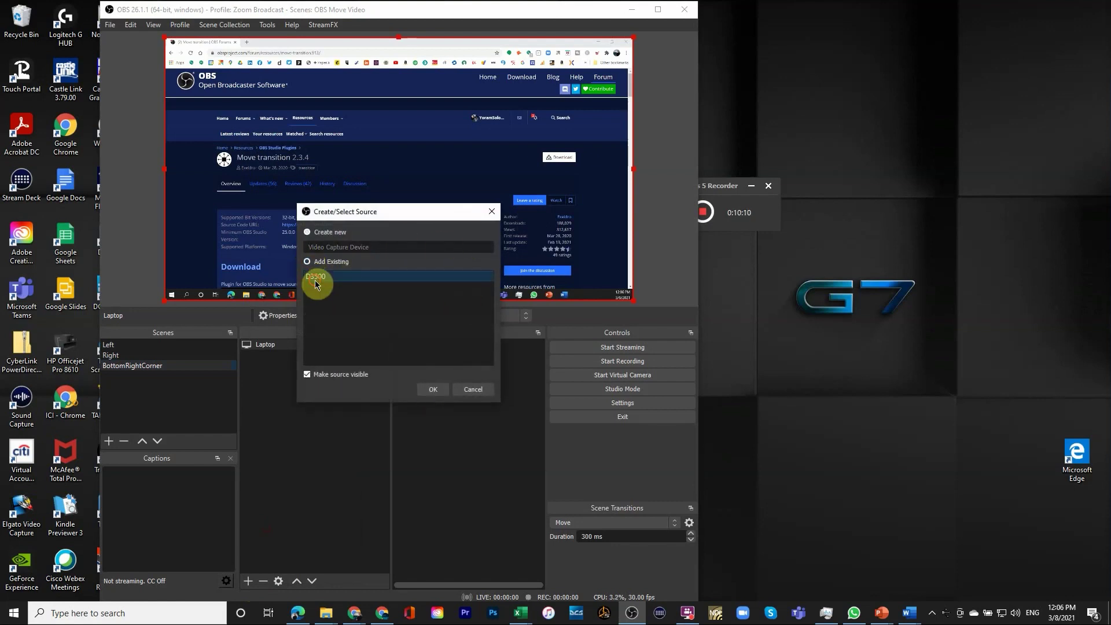
left_click(427, 387)
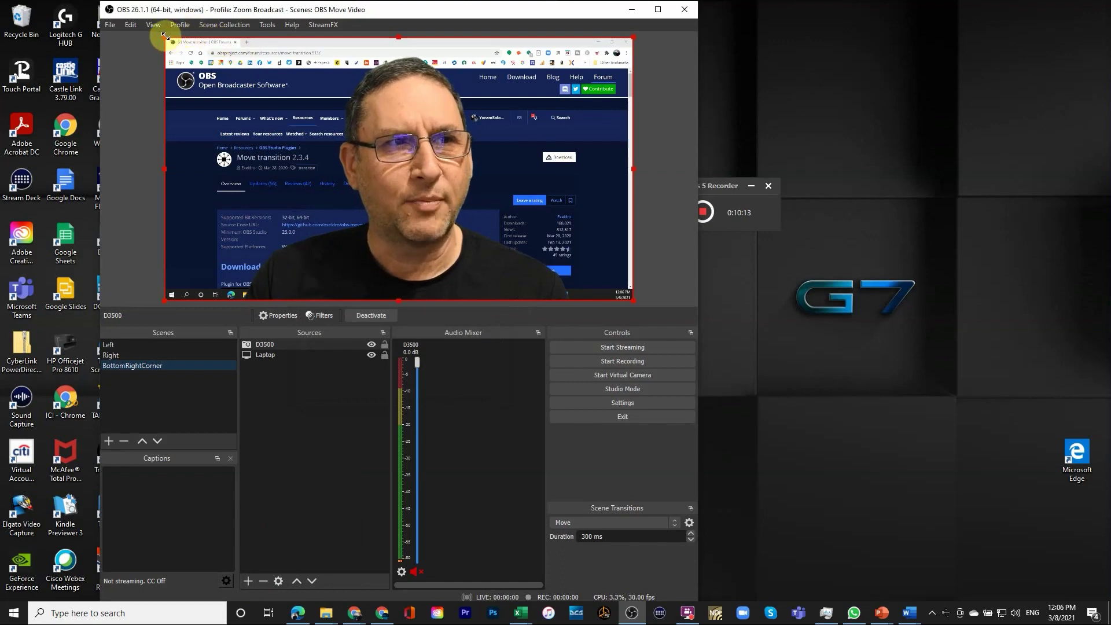
Step: Shrink the webcam into the canvas's bottom-right corner, then switch to Left to watch the move
left_click_drag(165, 38, 533, 223)
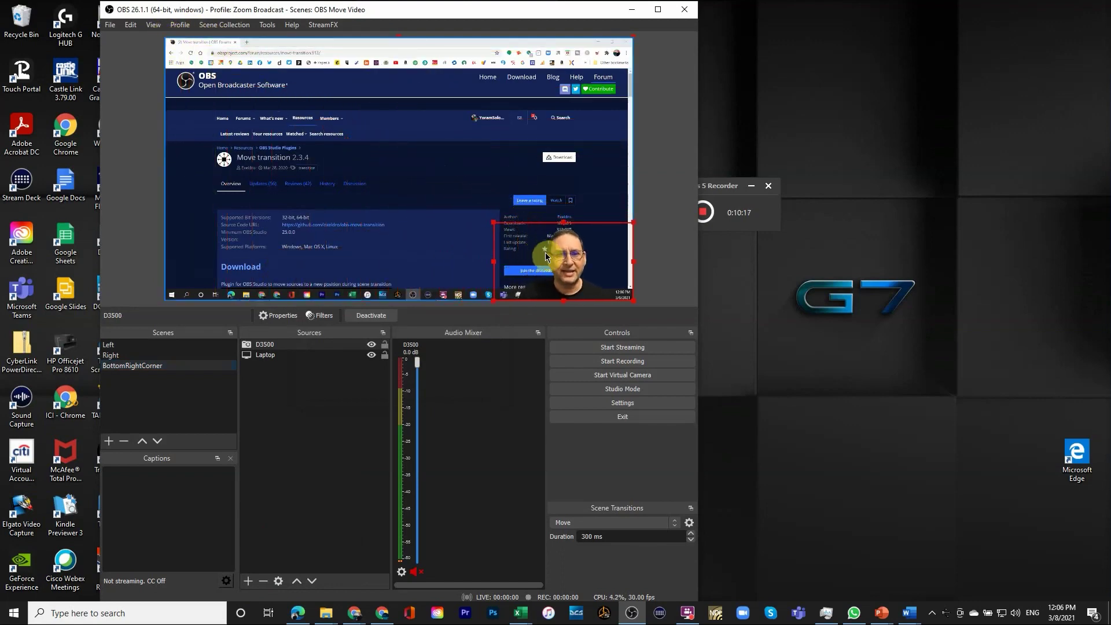
left_click_drag(544, 255, 576, 258)
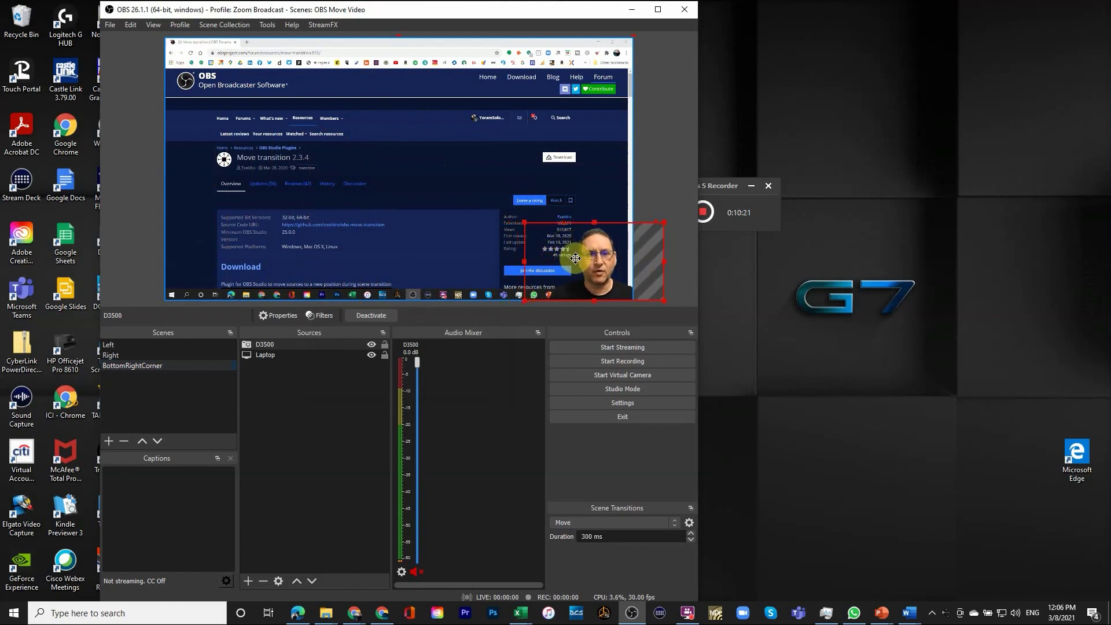
left_click(682, 169)
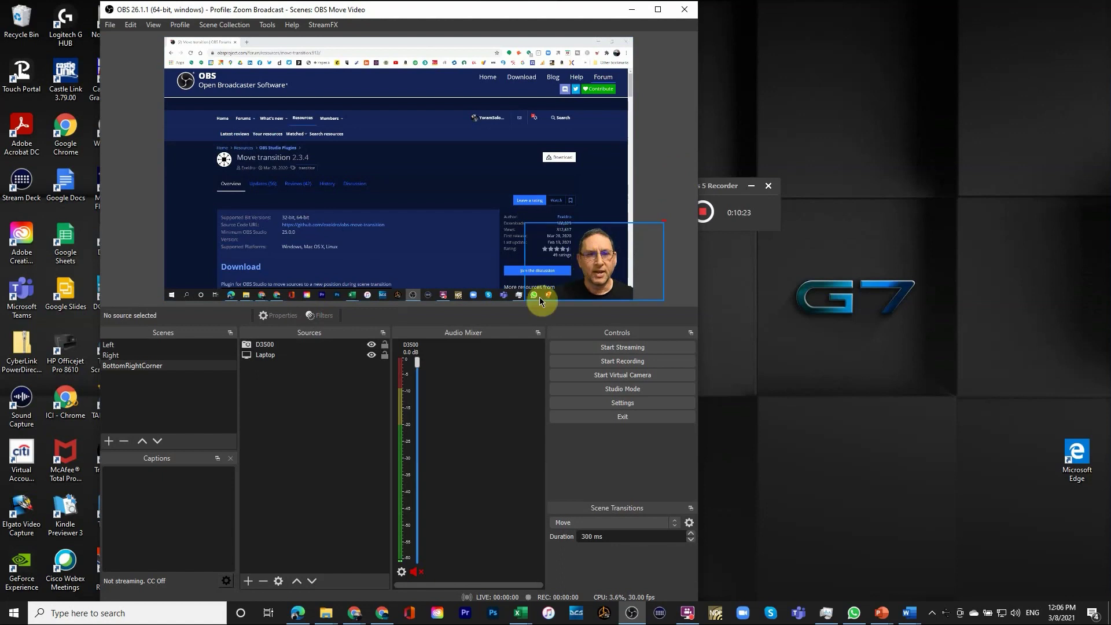
left_click(111, 345)
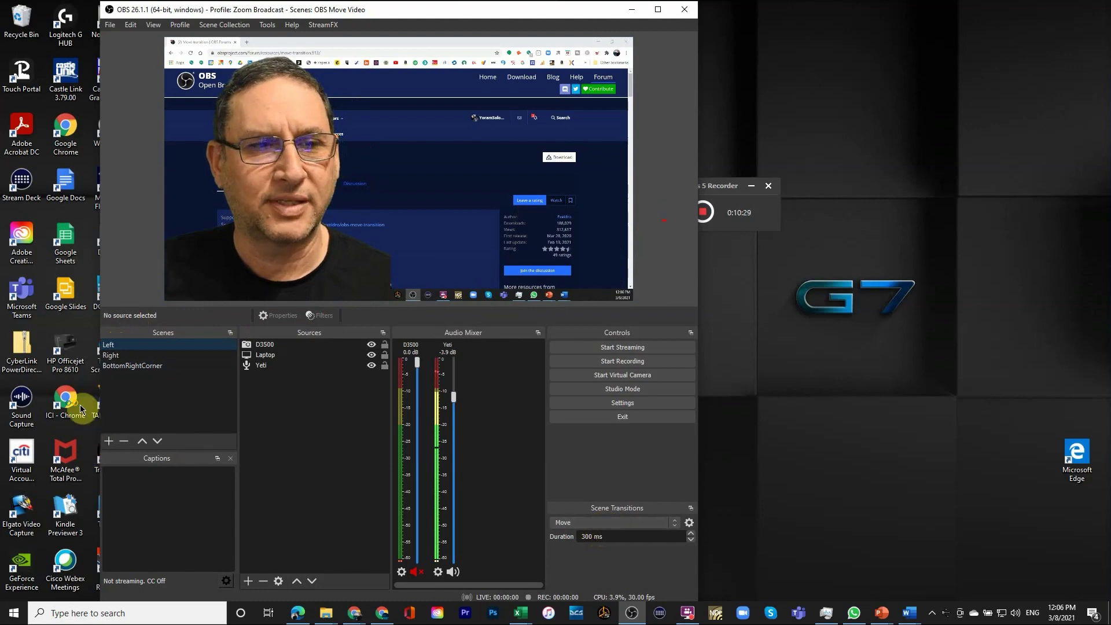
key("Down")
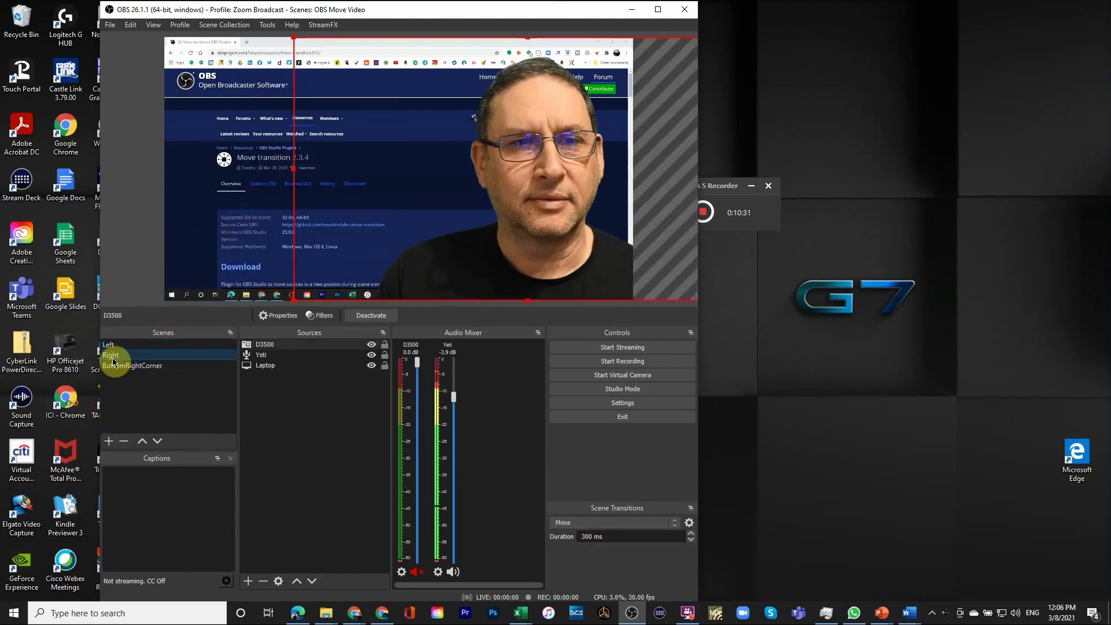
left_click(118, 371)
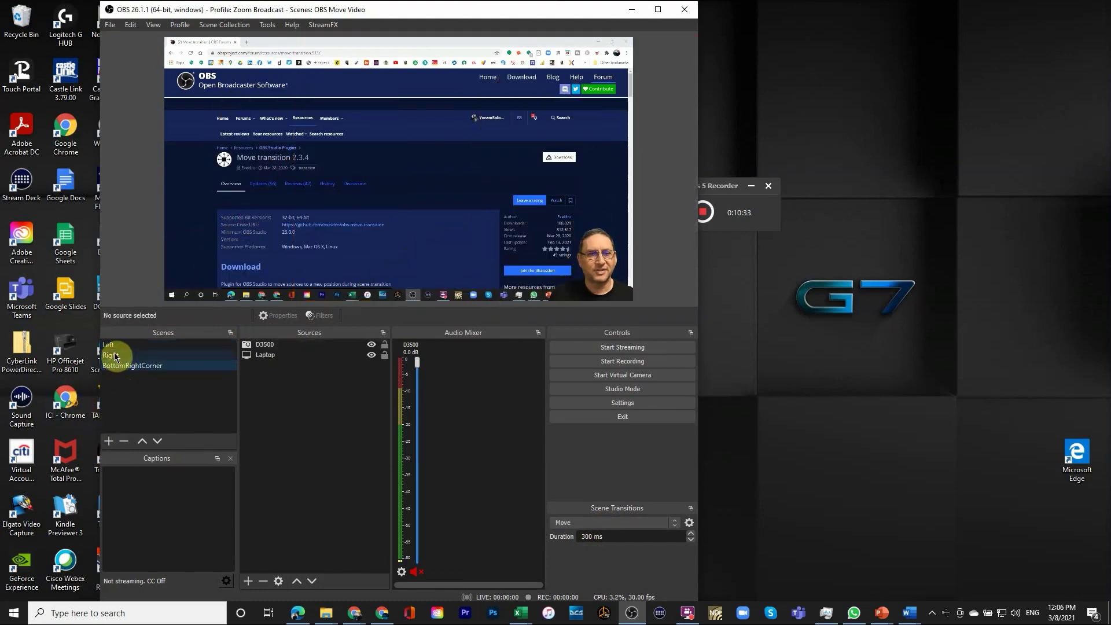
left_click(115, 356)
left_click(111, 344)
left_click(118, 367)
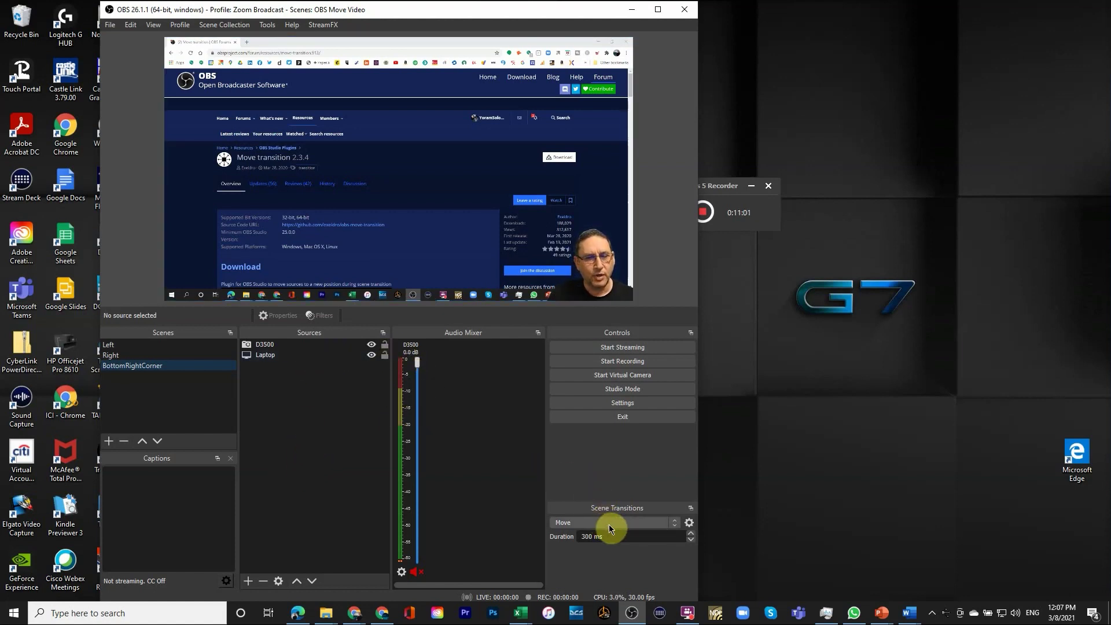
Step: Open the Move transition's properties and position the dialog clear of the preview
left_click(689, 524)
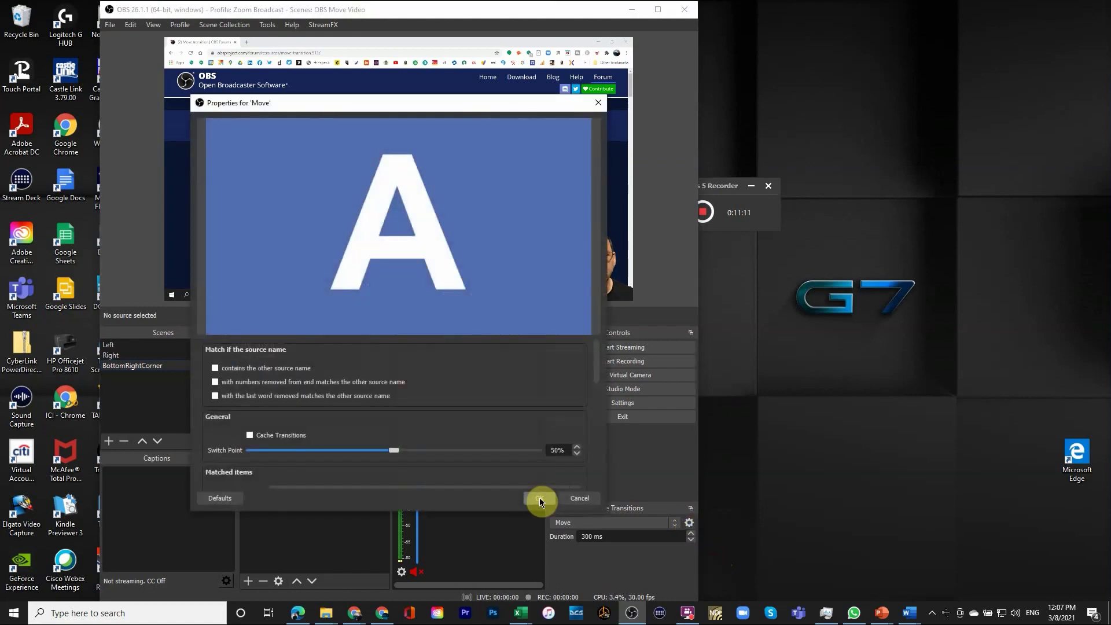
left_click_drag(352, 104, 399, 28)
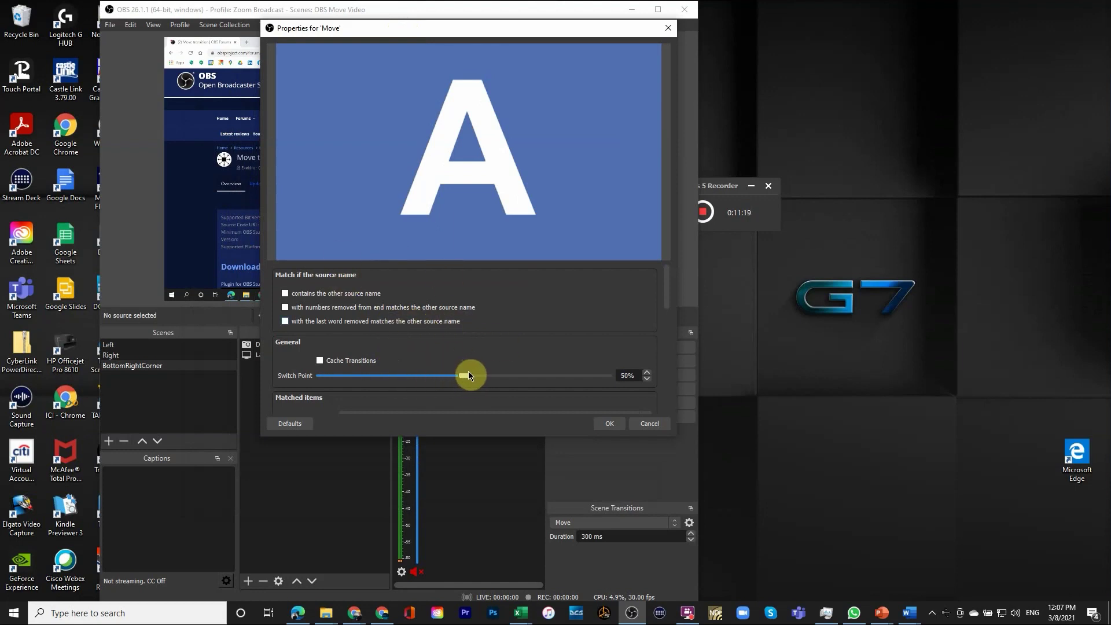
scroll(212, 185, "down", 10)
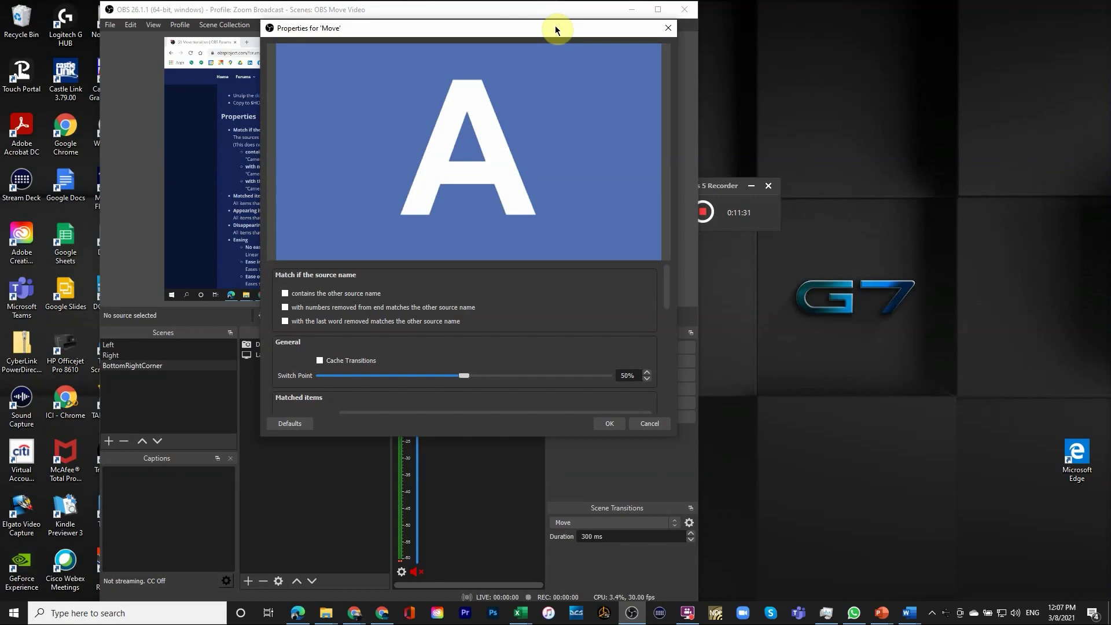
left_click_drag(557, 27, 851, 22)
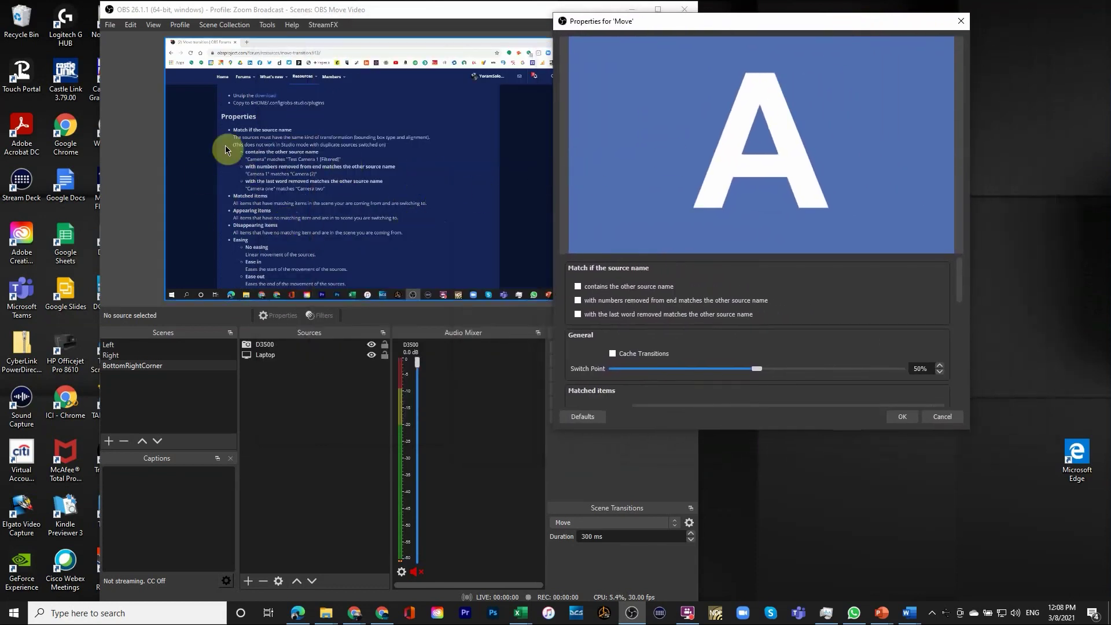
left_click_drag(225, 149, 200, 161)
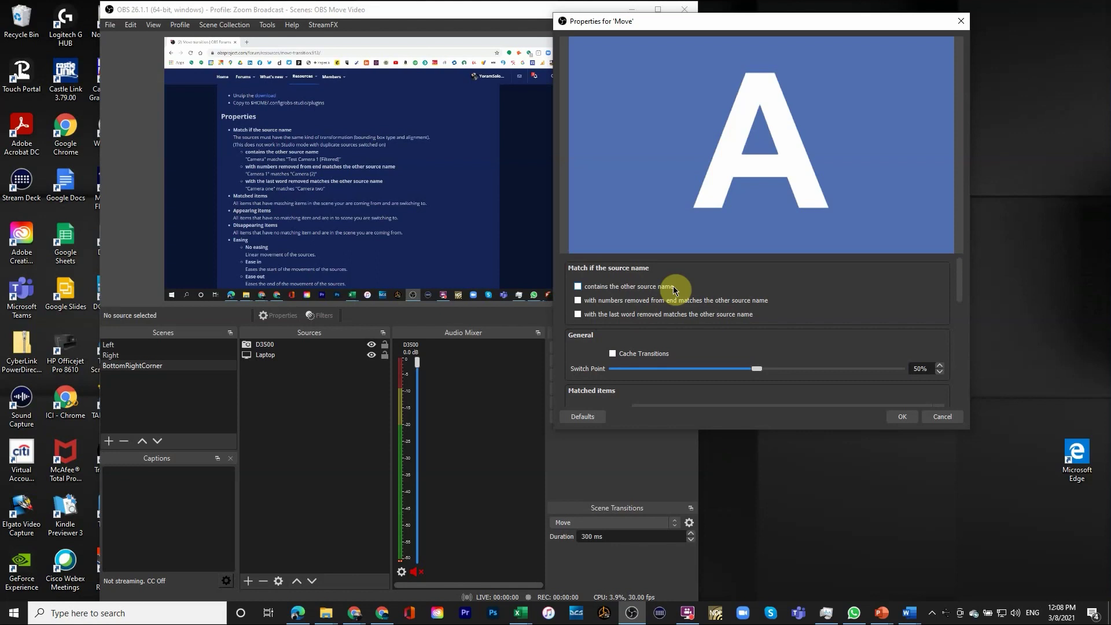
Step: Review the Matched, Appearing and Disappearing item settings, then switch to the Left scene
scroll(581, 377, "down", 2)
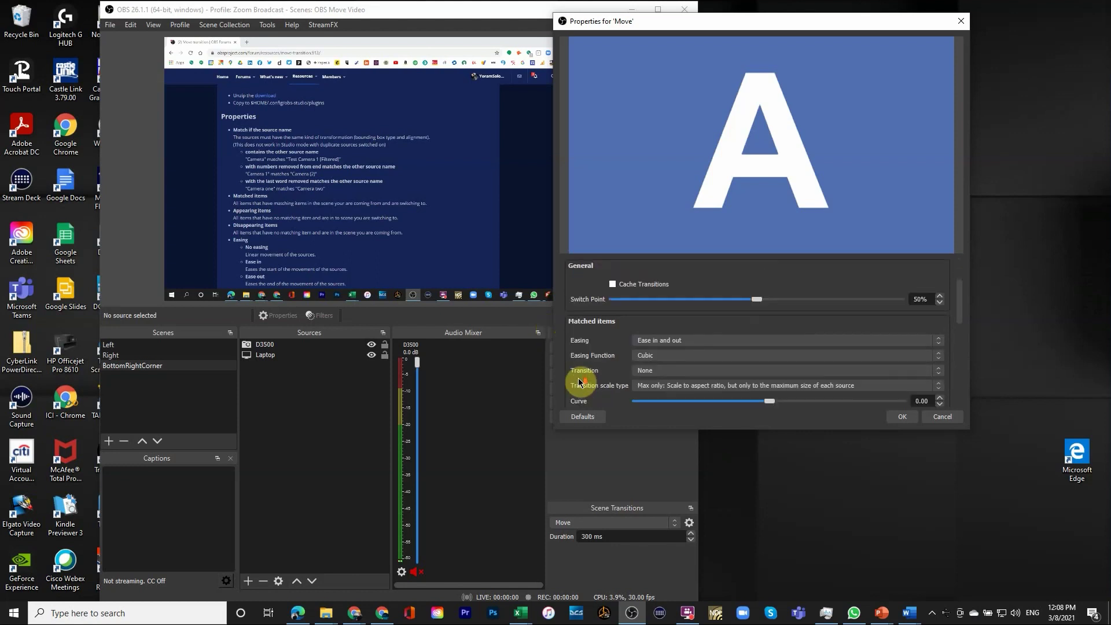
scroll(651, 328, "down", 4)
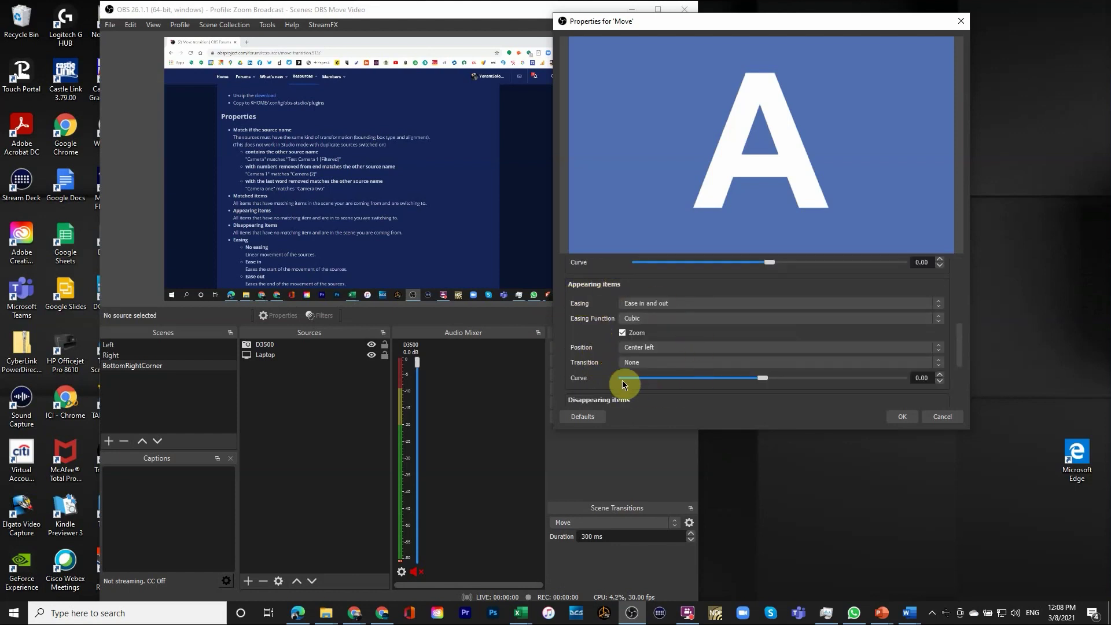
scroll(623, 380, "down", 3)
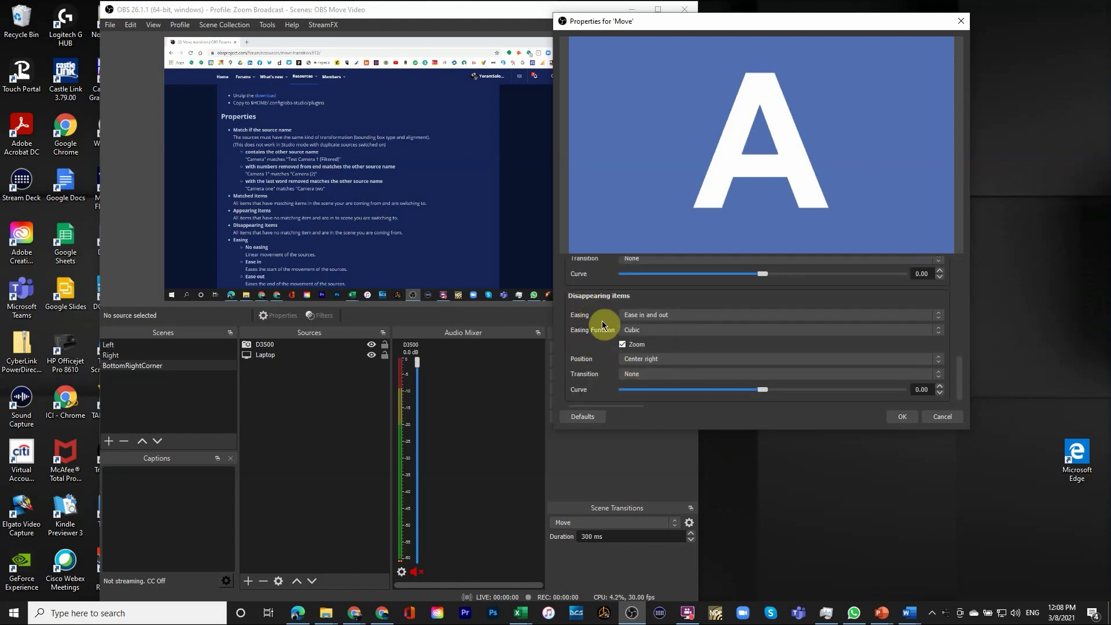
scroll(614, 373, "down", 1)
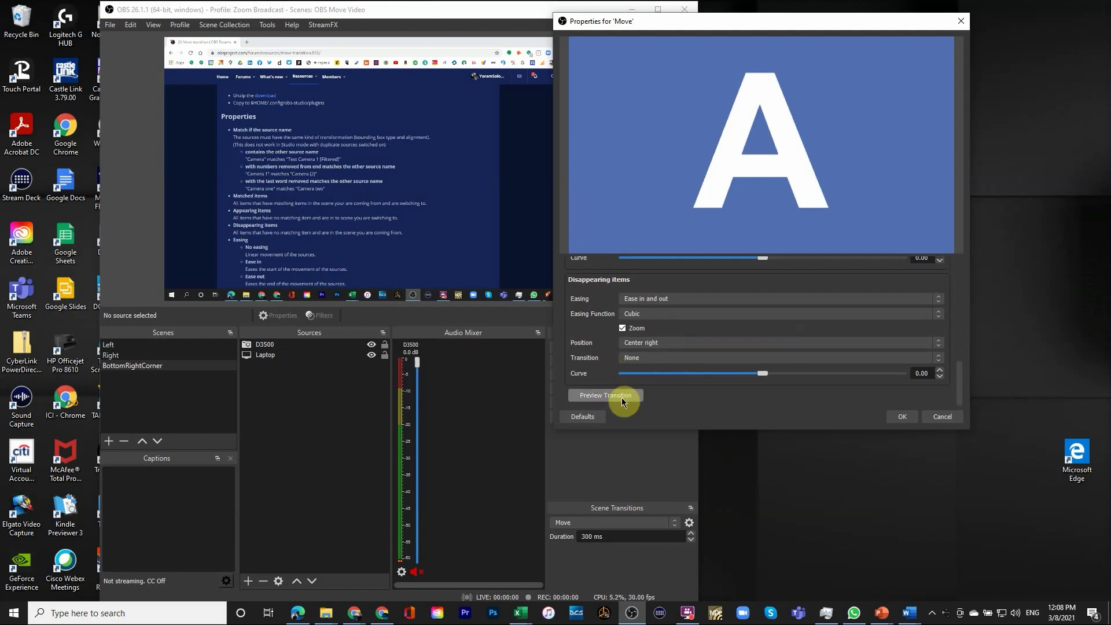
scroll(651, 377, "up", 6)
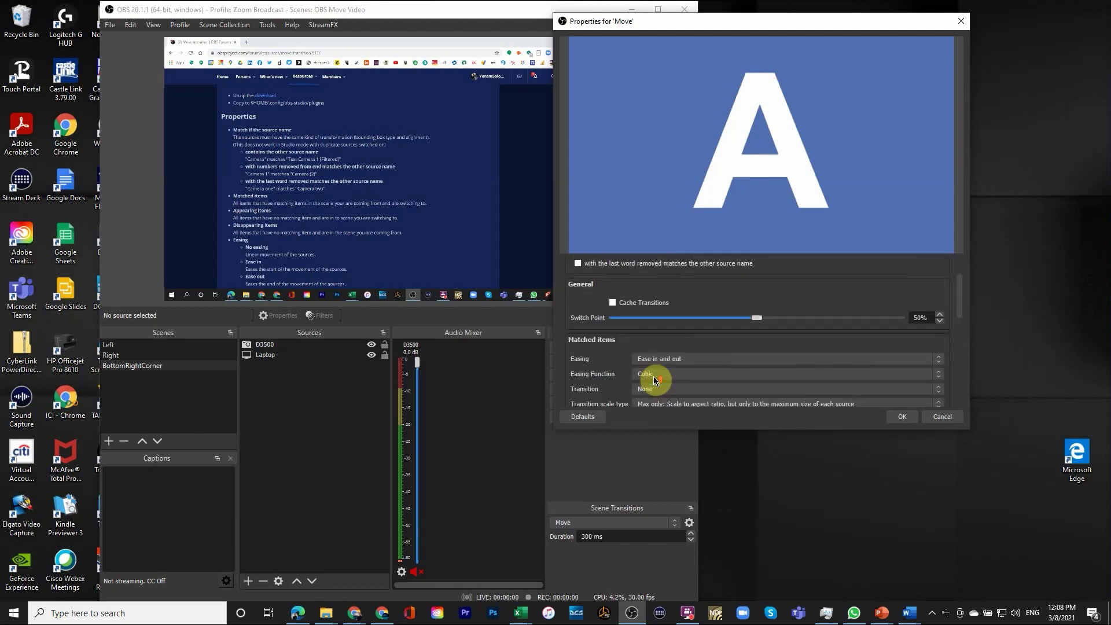
scroll(656, 380, "up", 2)
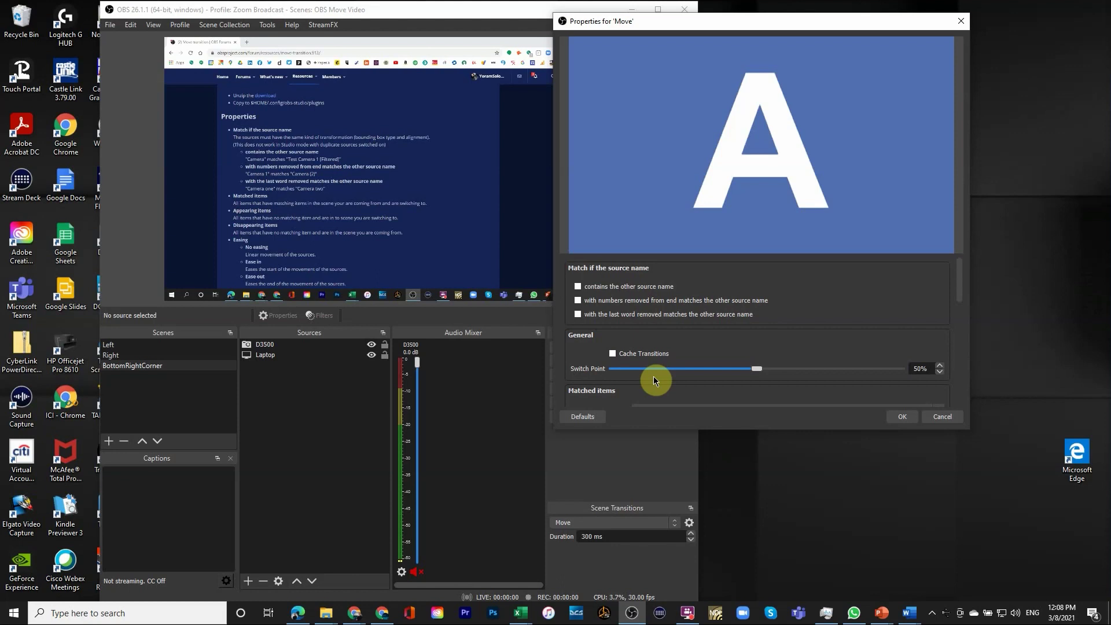
scroll(651, 359, "down", 1)
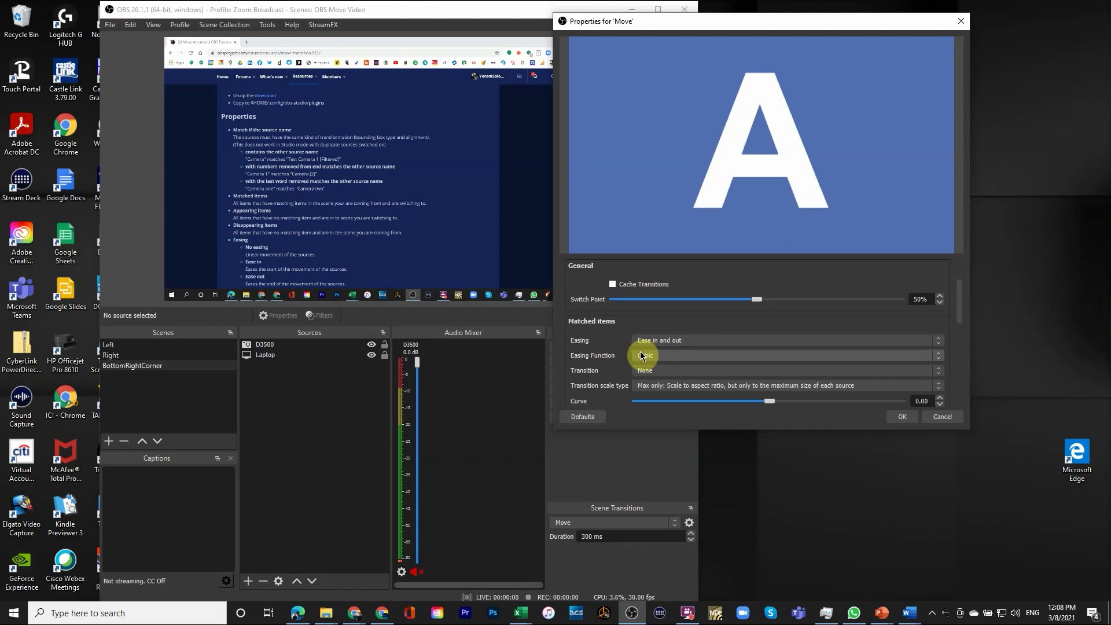
left_click(109, 346)
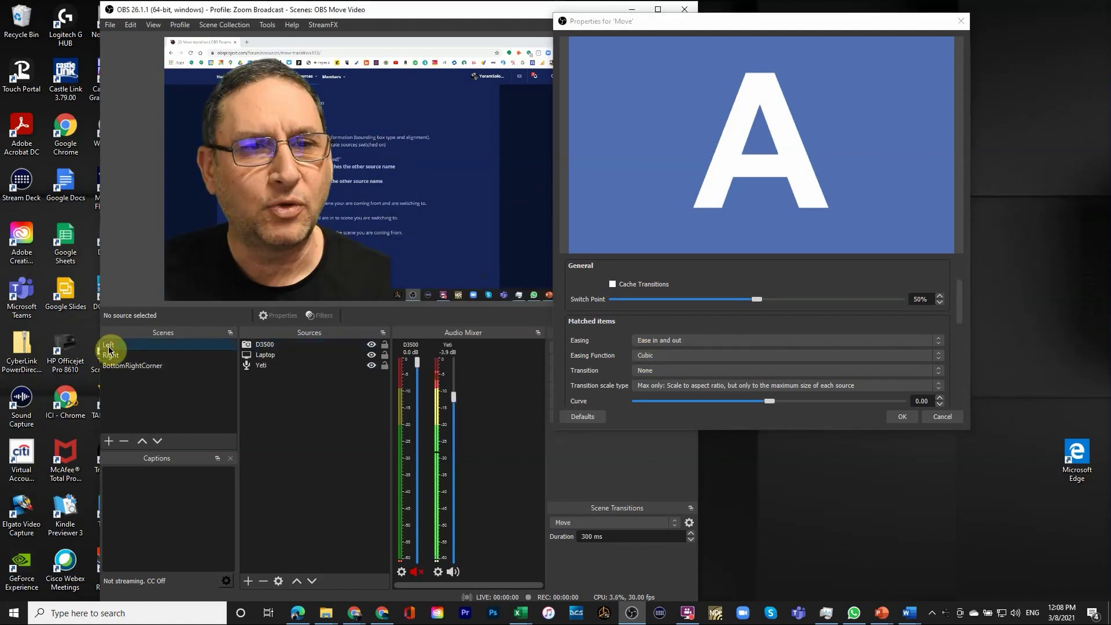
Step: Shrink the Laptop screen capture toward the top-left in the BottomRightCorner scene
left_click(111, 356)
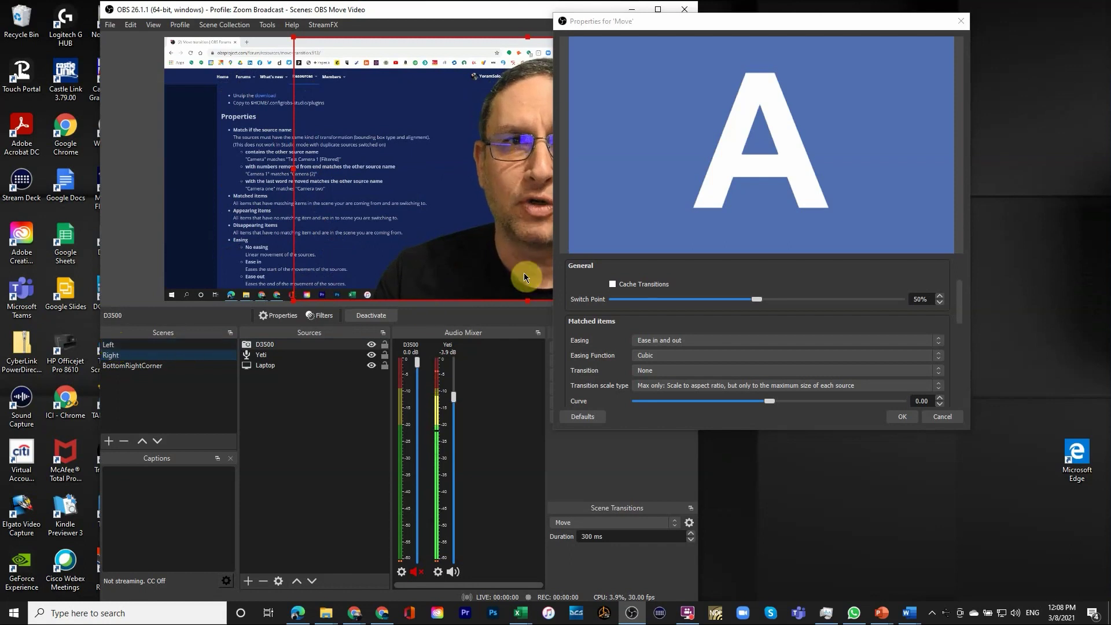
left_click_drag(702, 29, 848, 55)
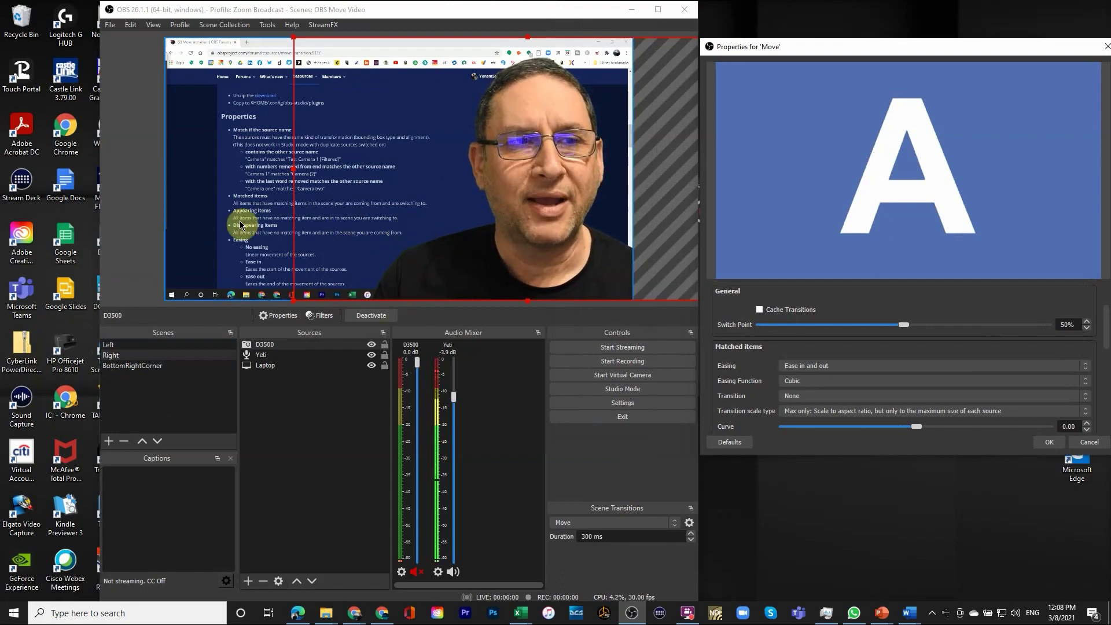
left_click(140, 366)
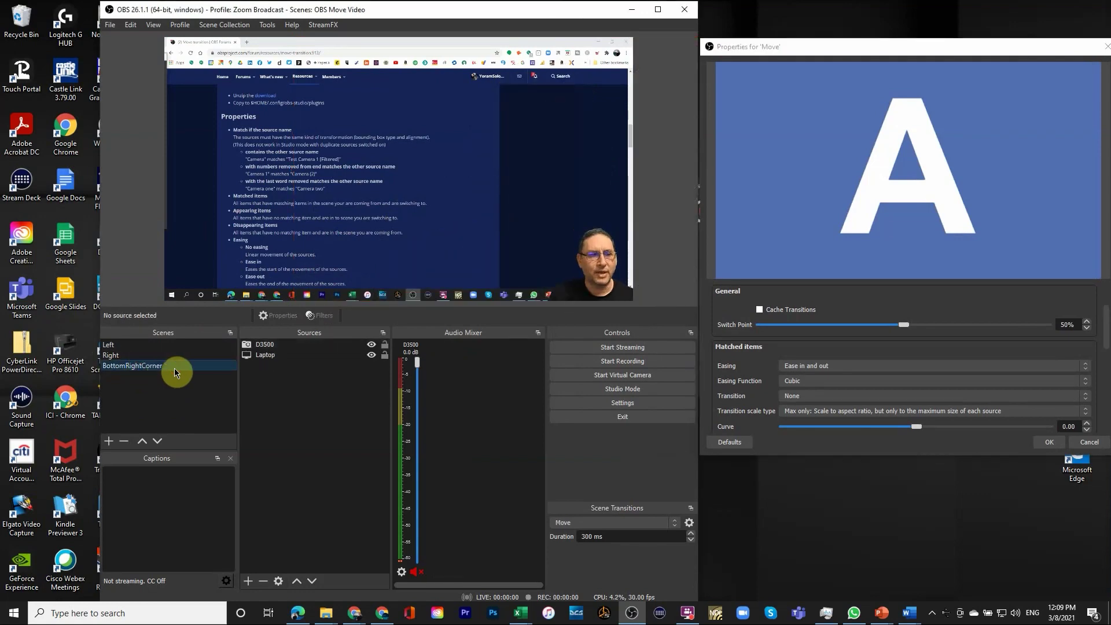
left_click(260, 355)
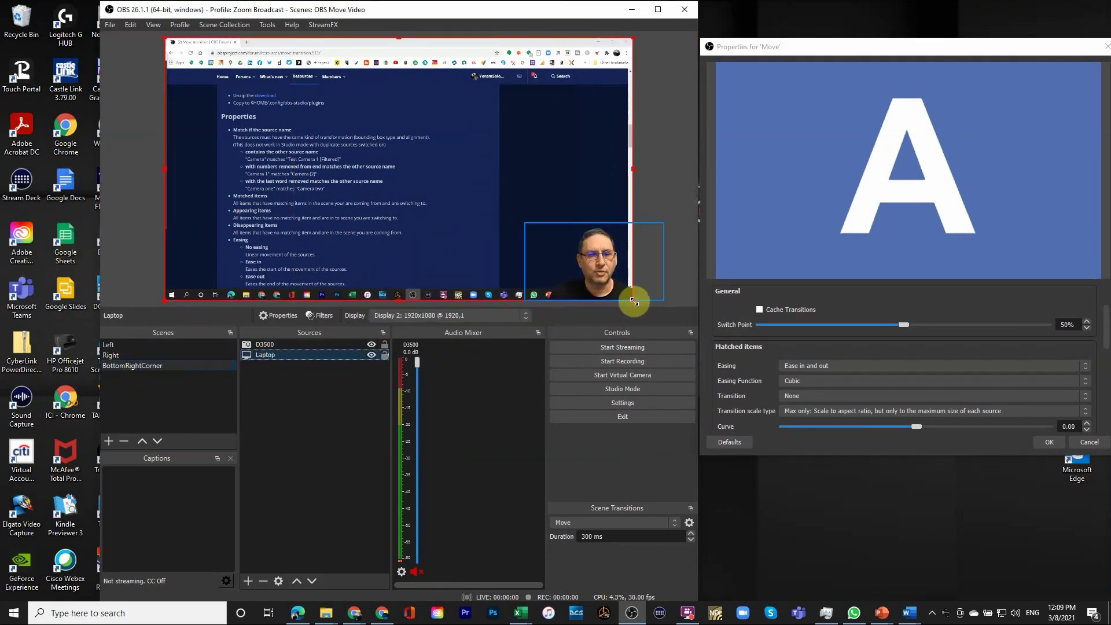
left_click_drag(634, 301, 492, 220)
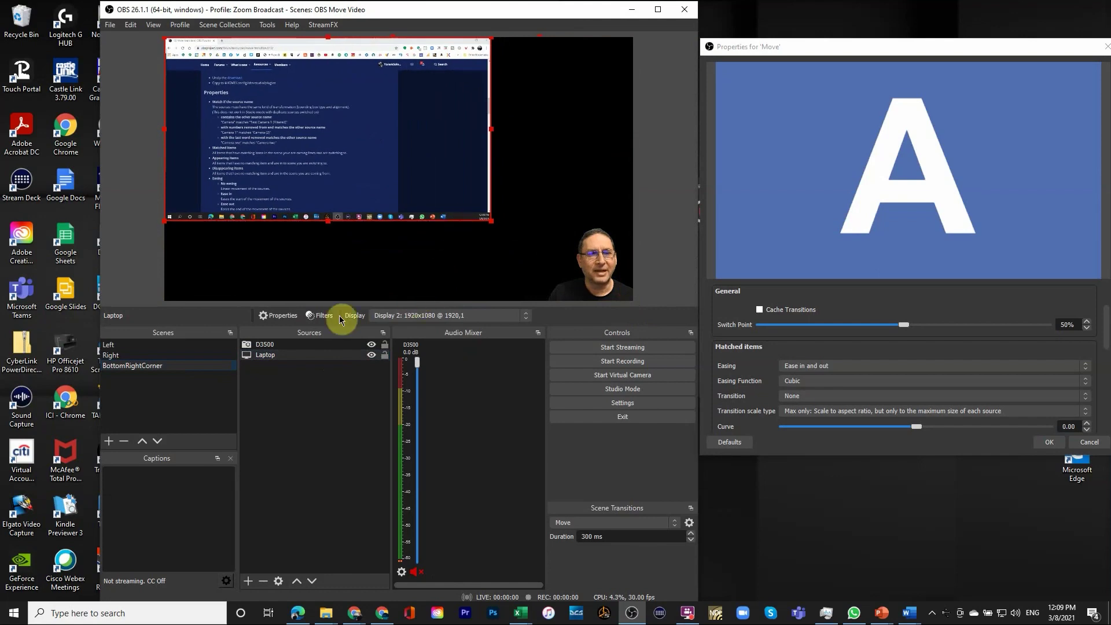
Step: Alternate between Right and BottomRightCorner twice to watch the Move transition
left_click(112, 355)
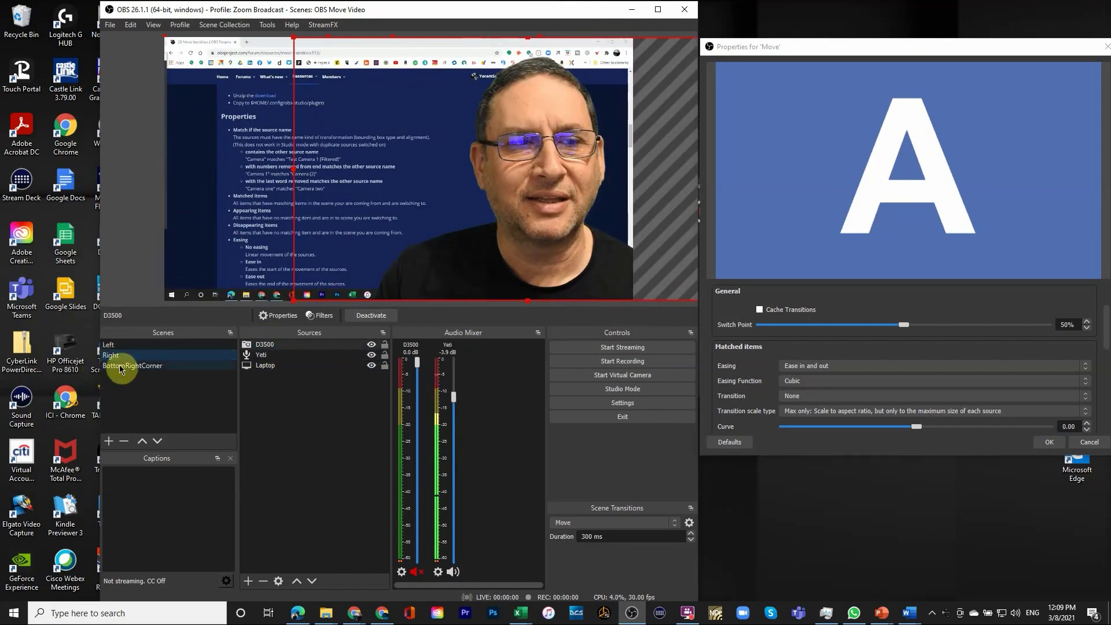
left_click(120, 366)
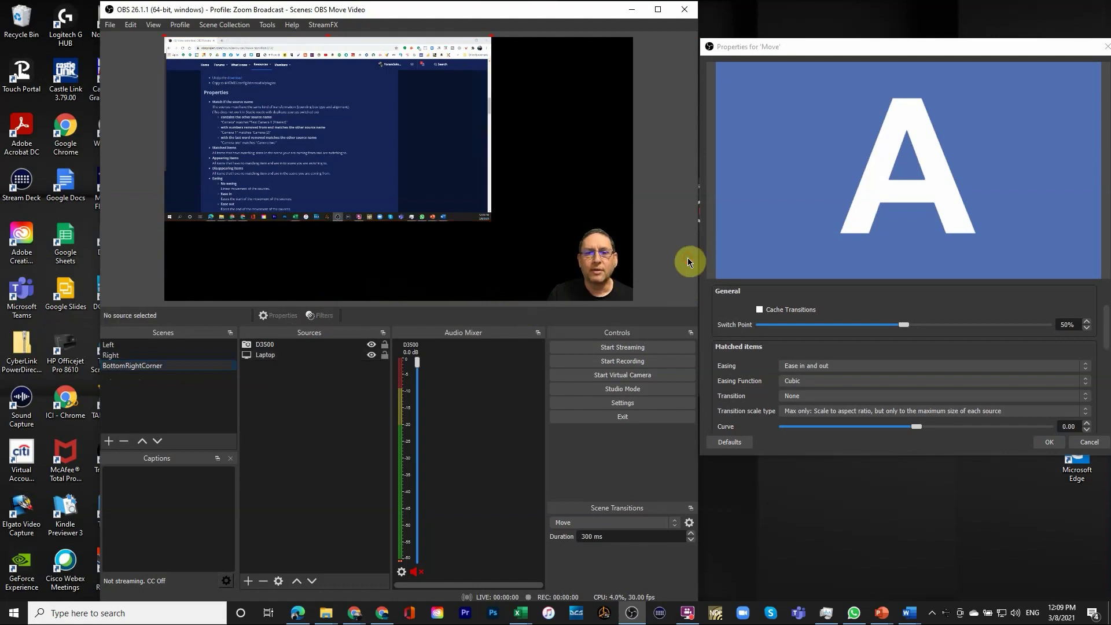
left_click(114, 355)
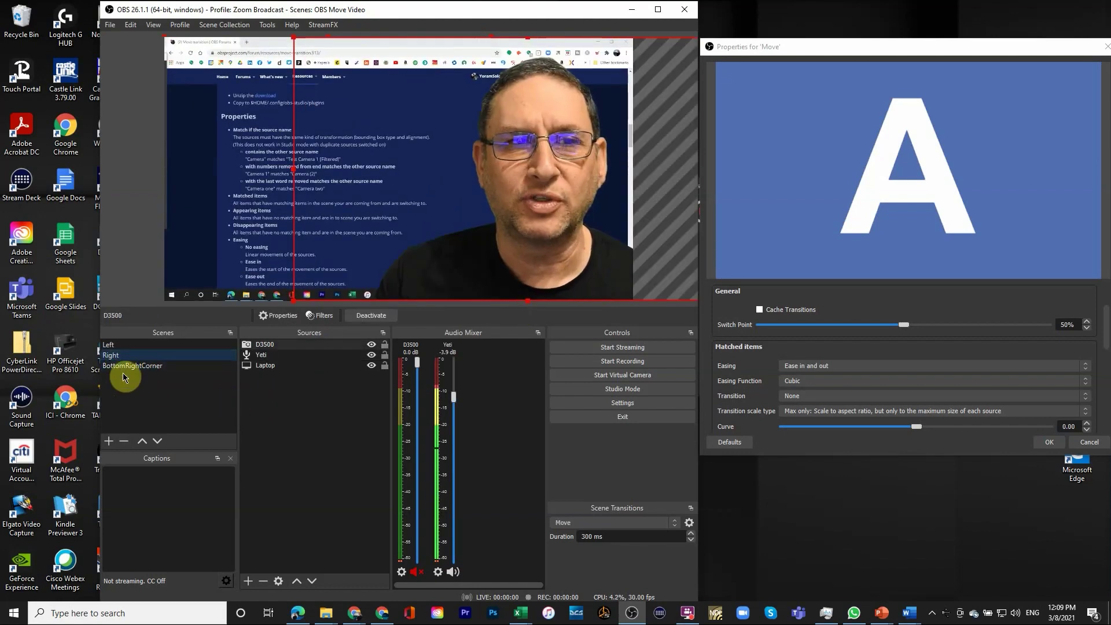
left_click(122, 367)
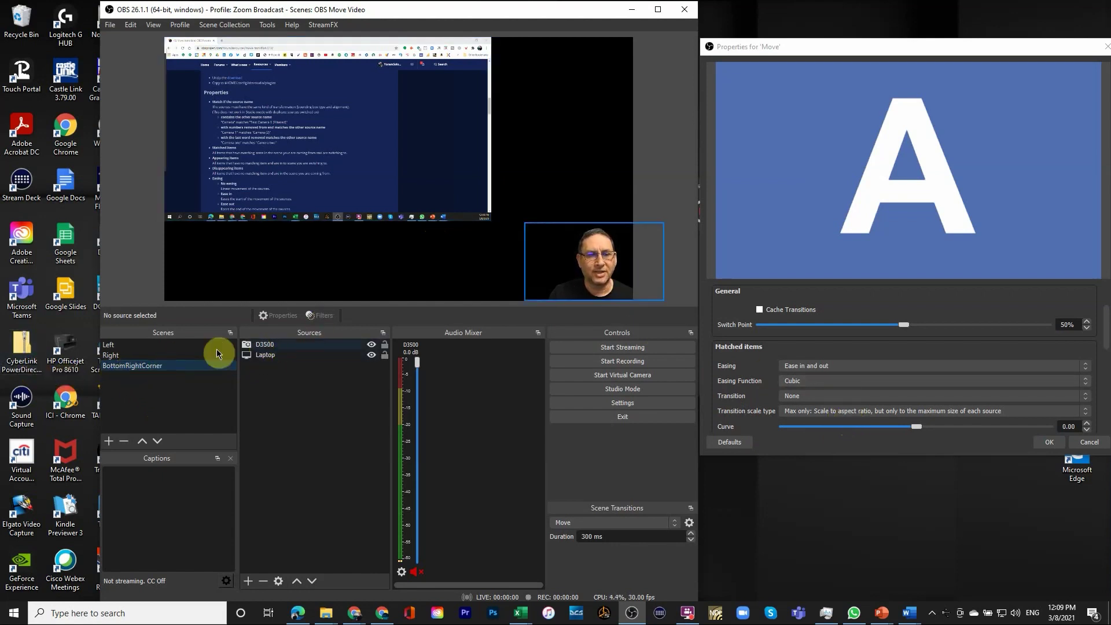
left_click(113, 346)
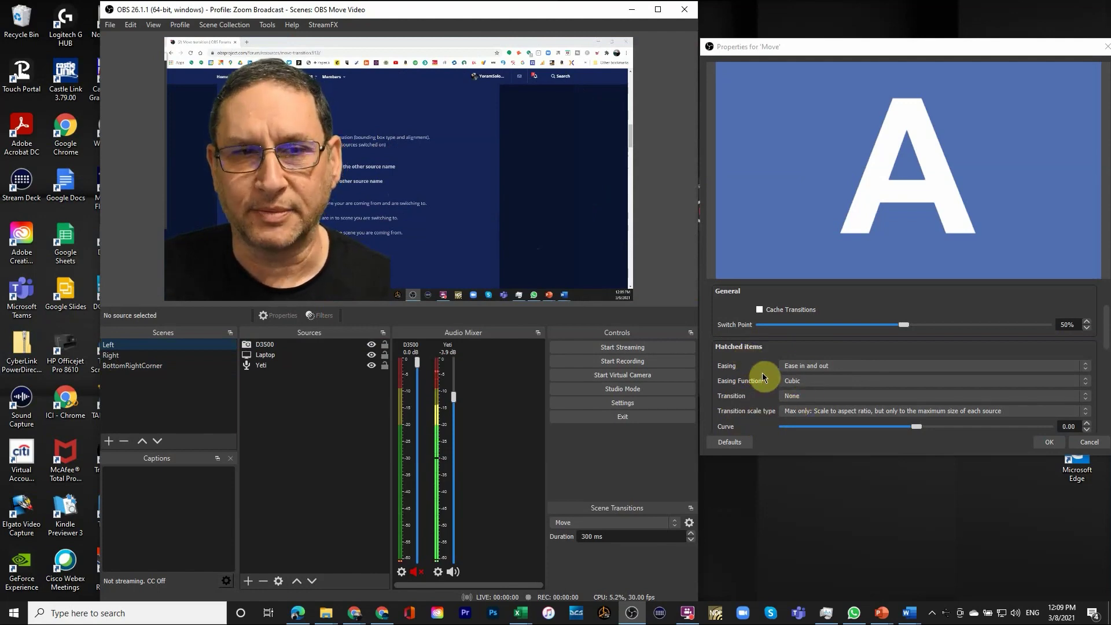
scroll(763, 377, "down", 1)
scroll(763, 373, "down", 2)
scroll(758, 364, "down", 2)
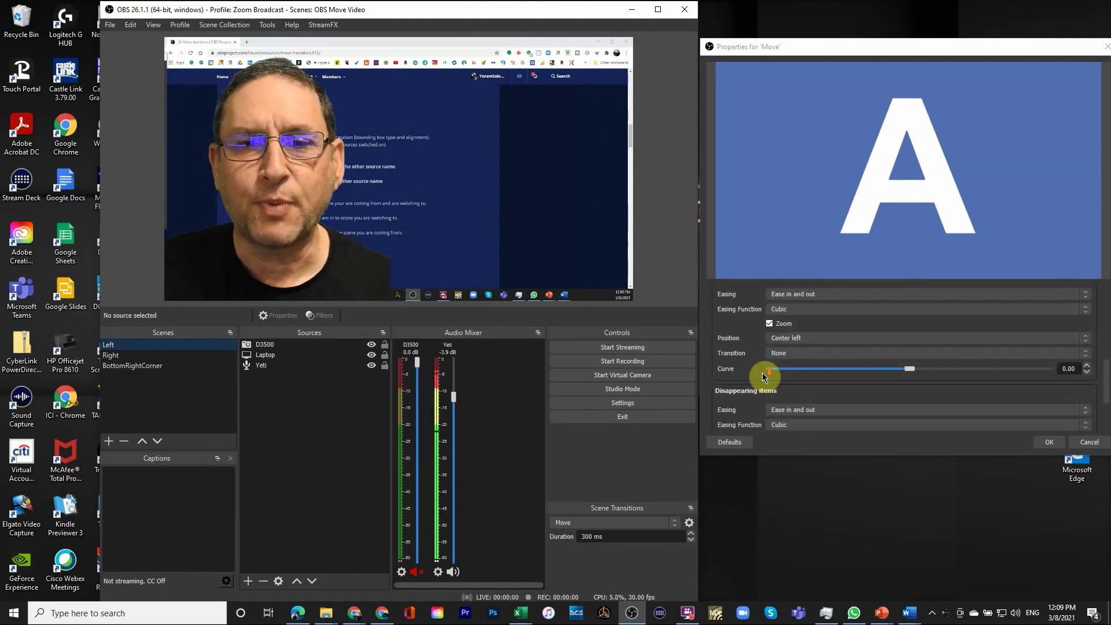
scroll(746, 341, "up", 1)
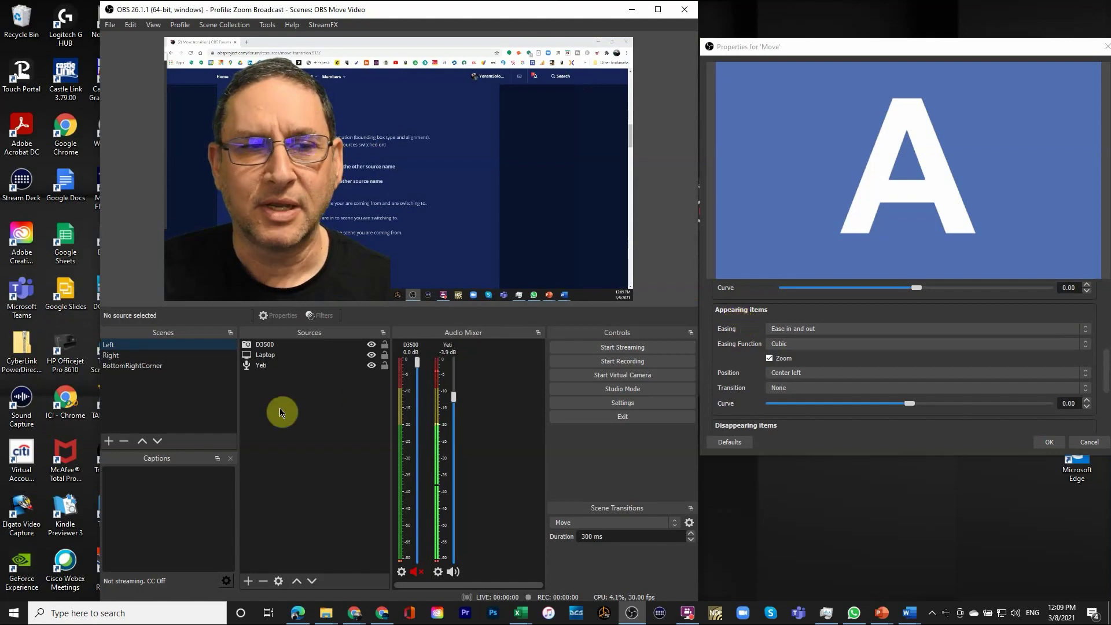
left_click(121, 368)
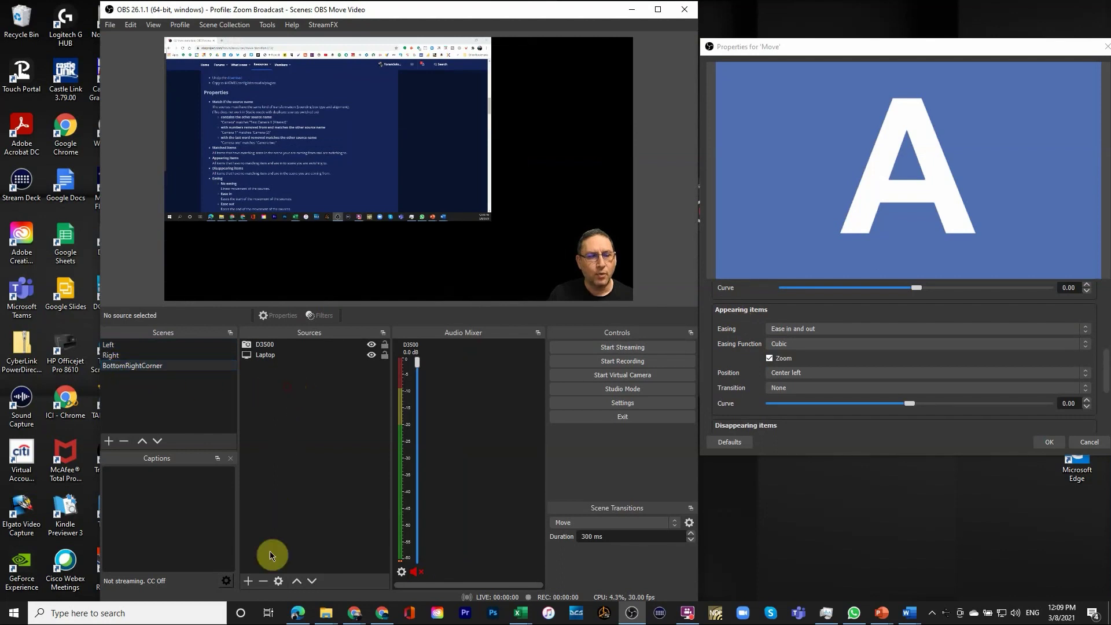
Step: Add an image source 'Logo' using HTHP_SQ.png from the ICI_Logo folder
left_click(250, 580)
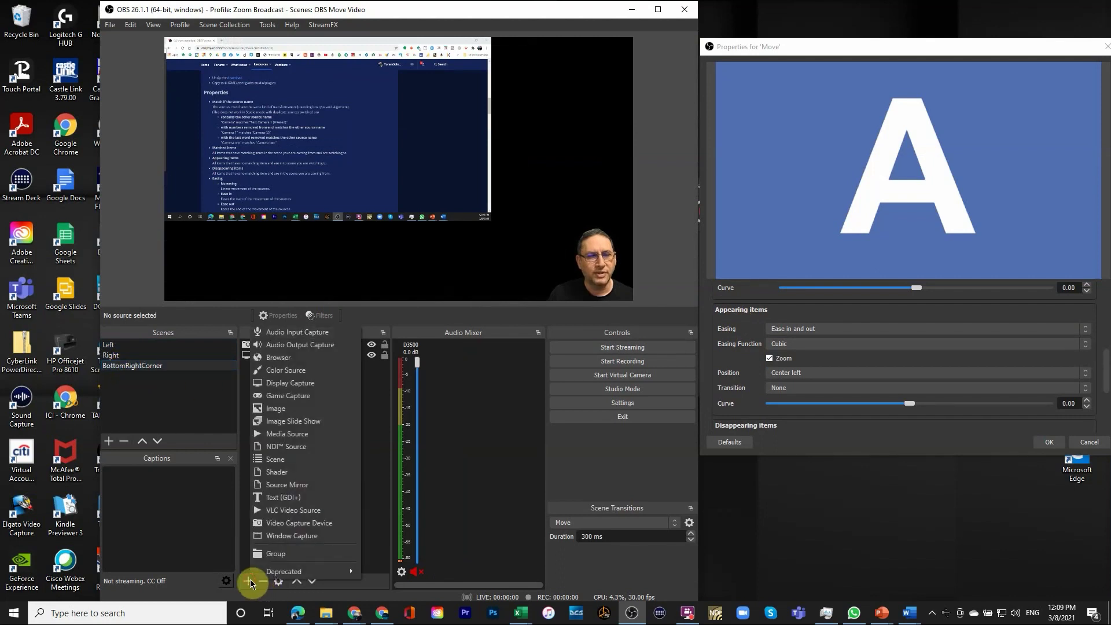
left_click(277, 409)
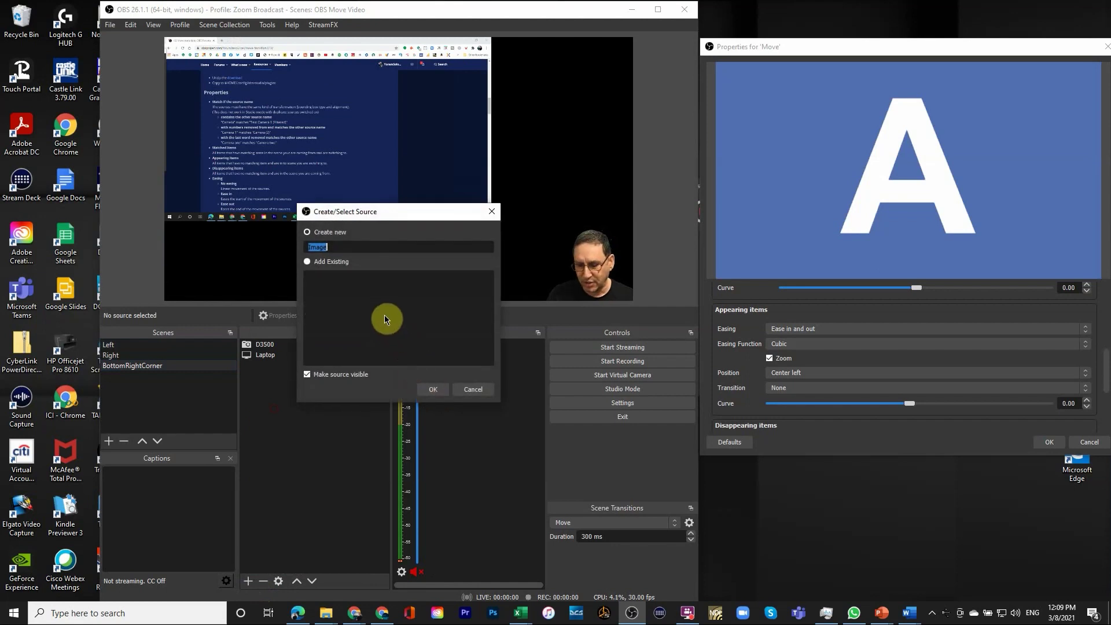
type("Logo")
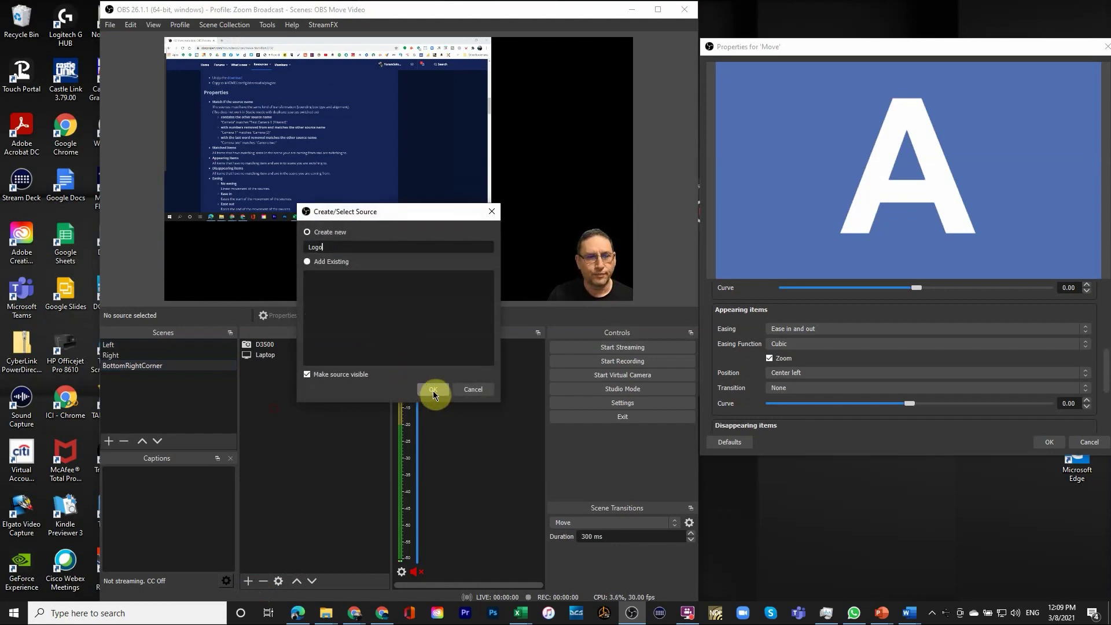
left_click(433, 389)
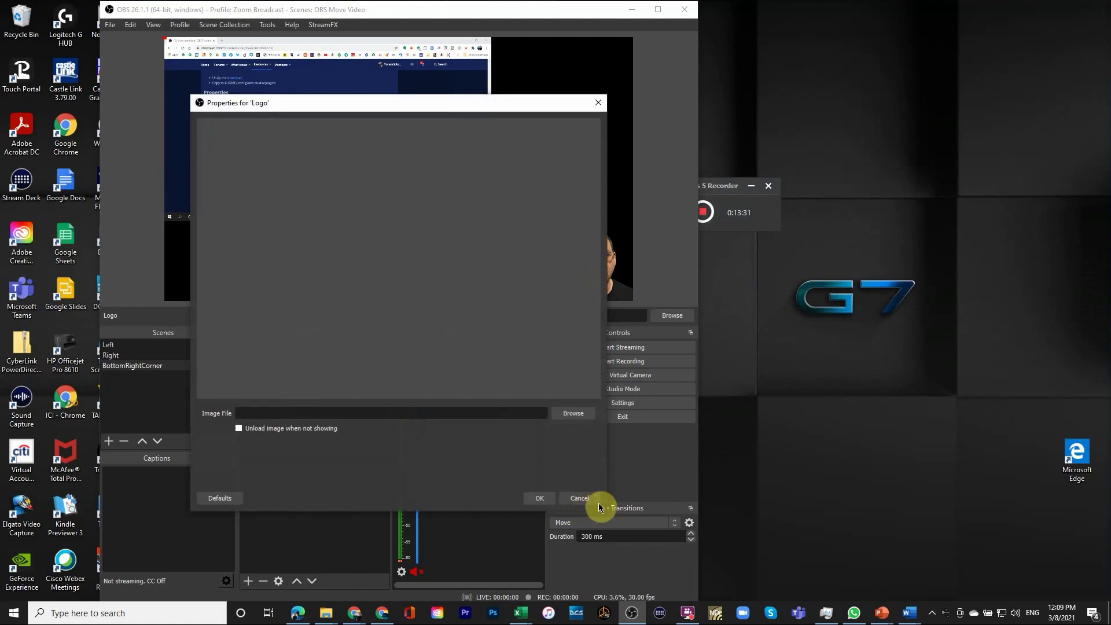
left_click(565, 411)
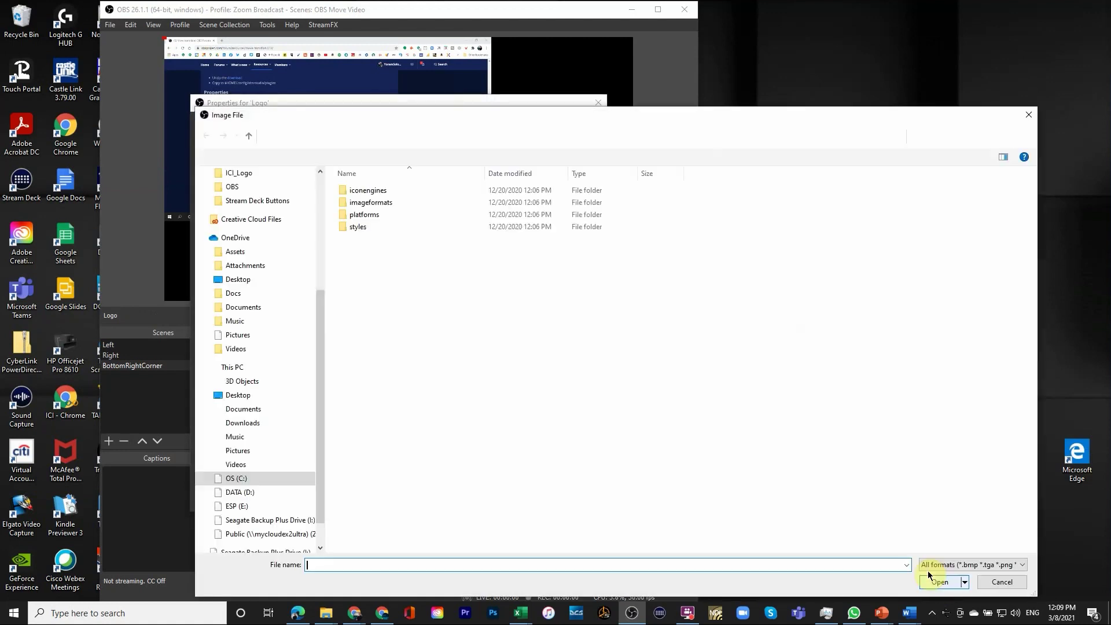
scroll(261, 366, "up", 1)
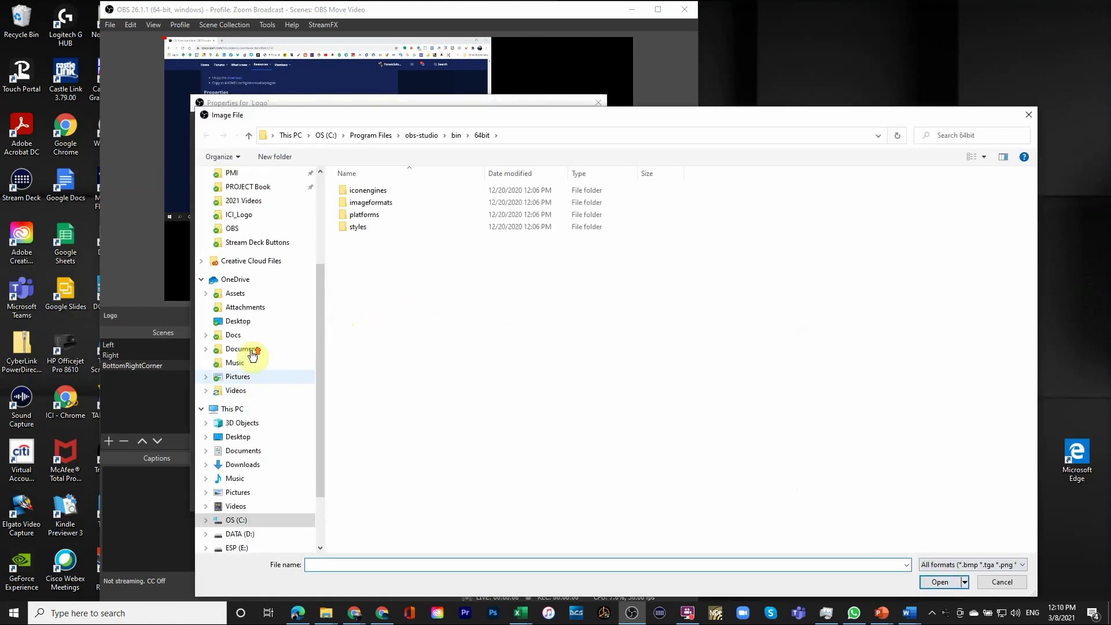
left_click(236, 219)
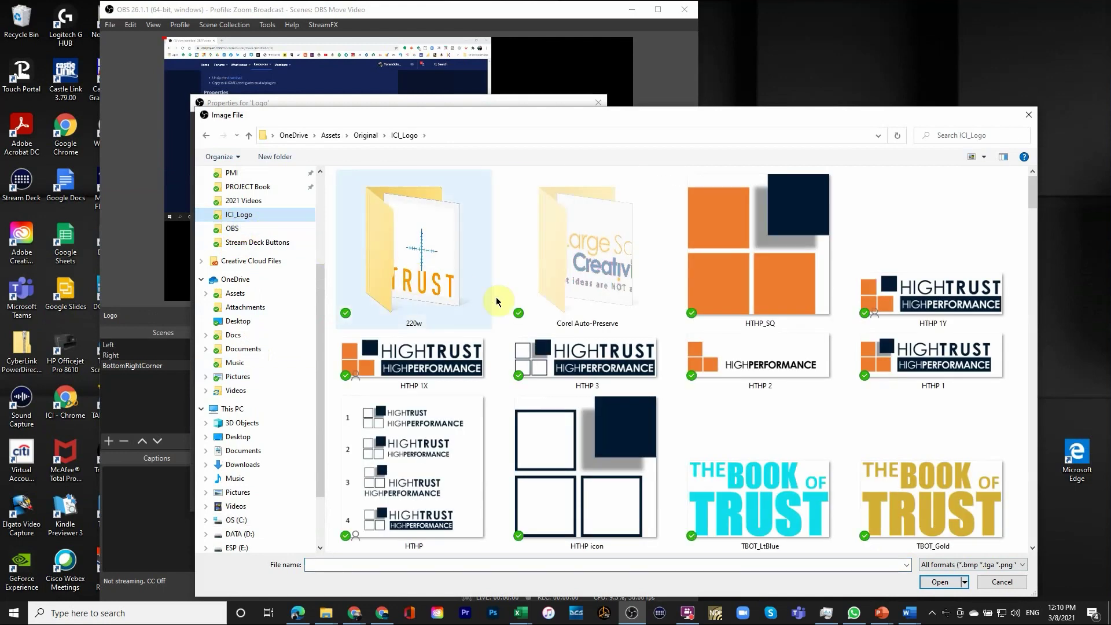
left_click(737, 308)
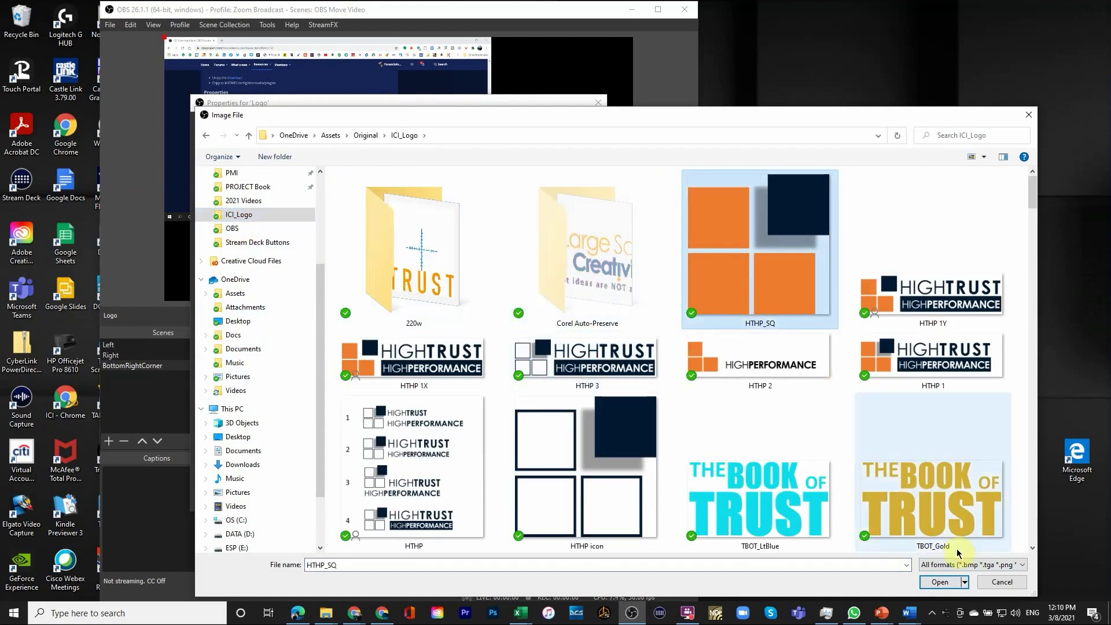
left_click(944, 585)
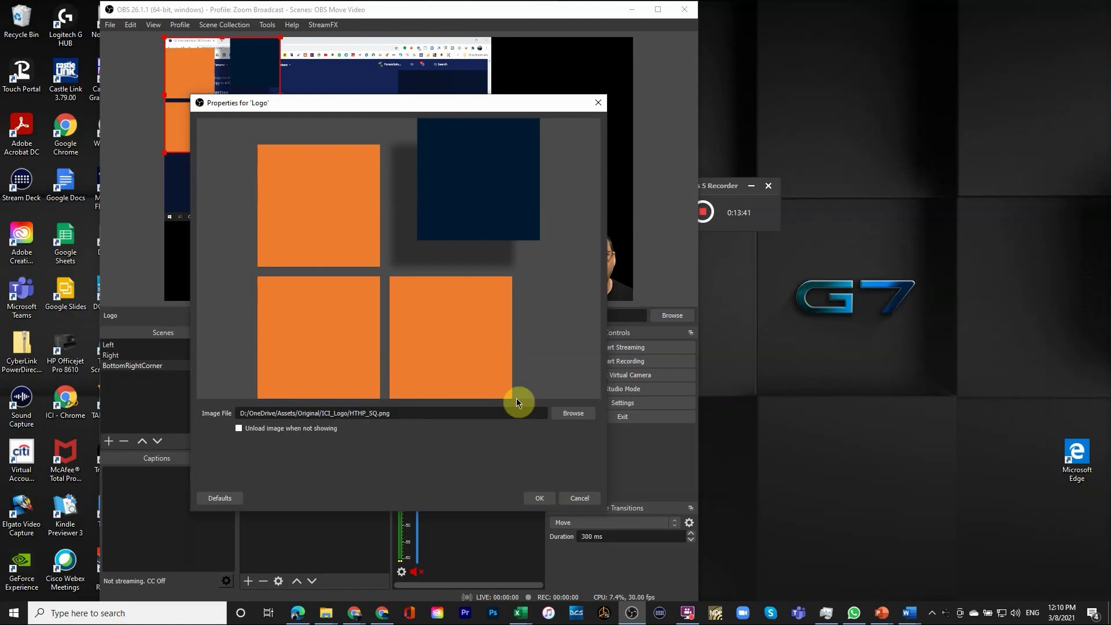
left_click(541, 498)
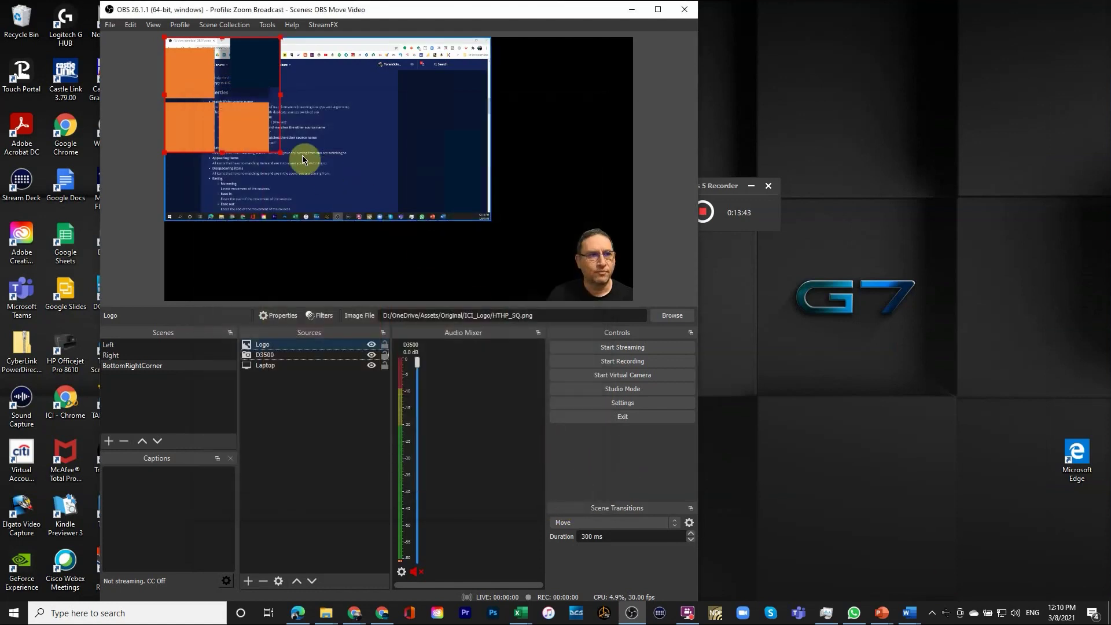
Step: Shrink the Logo into the canvas's top-right corner, deselect it, and switch to Right
left_click_drag(255, 130, 606, 130)
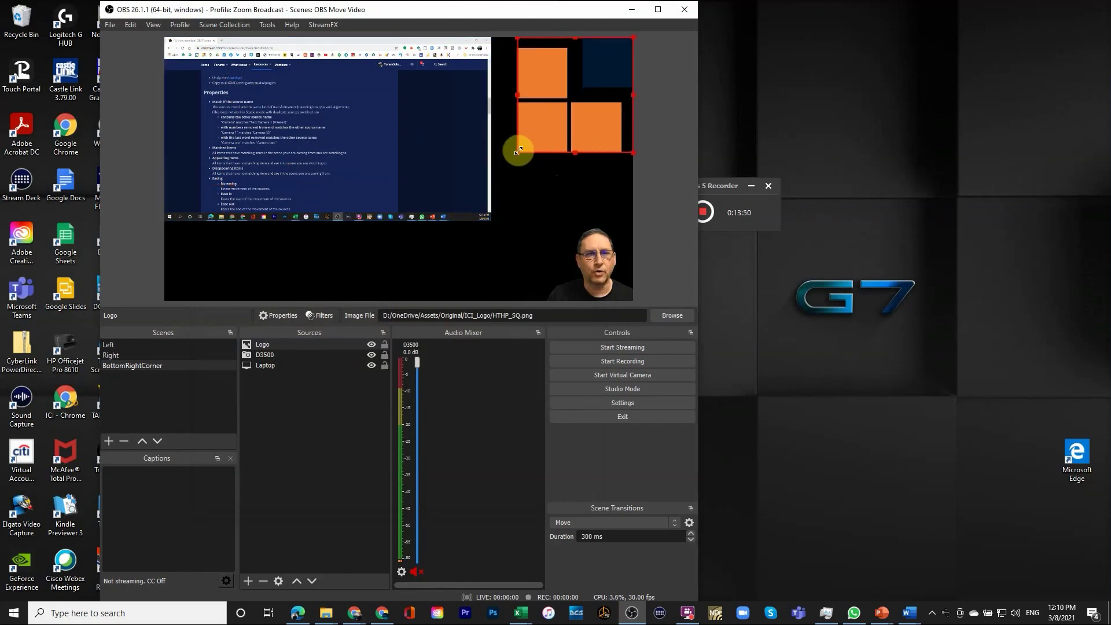
left_click_drag(518, 151, 567, 103)
left_click(668, 134)
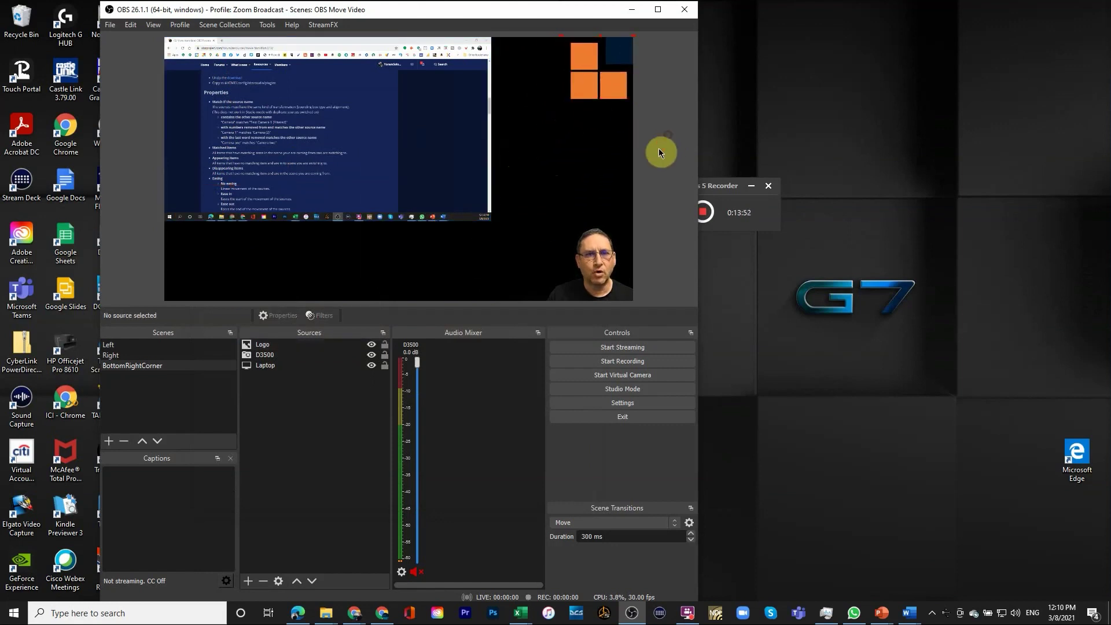
left_click(119, 357)
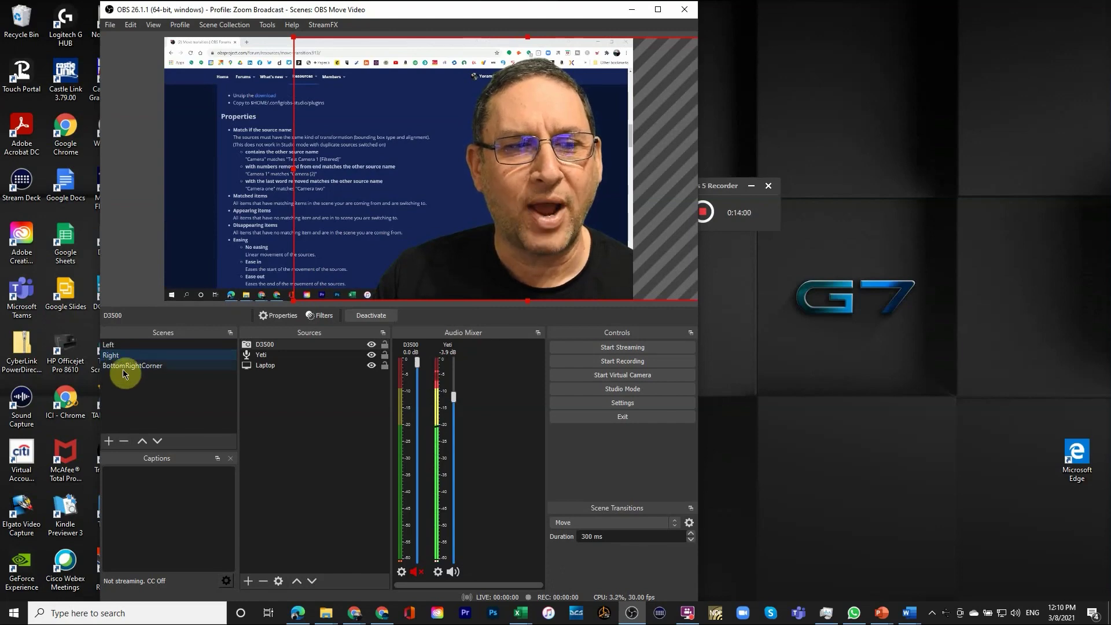
Step: Cycle BottomRightCorner, Right, BottomRightCorner, Left, BottomRightCorner, Right to watch the Move transition
left_click(123, 368)
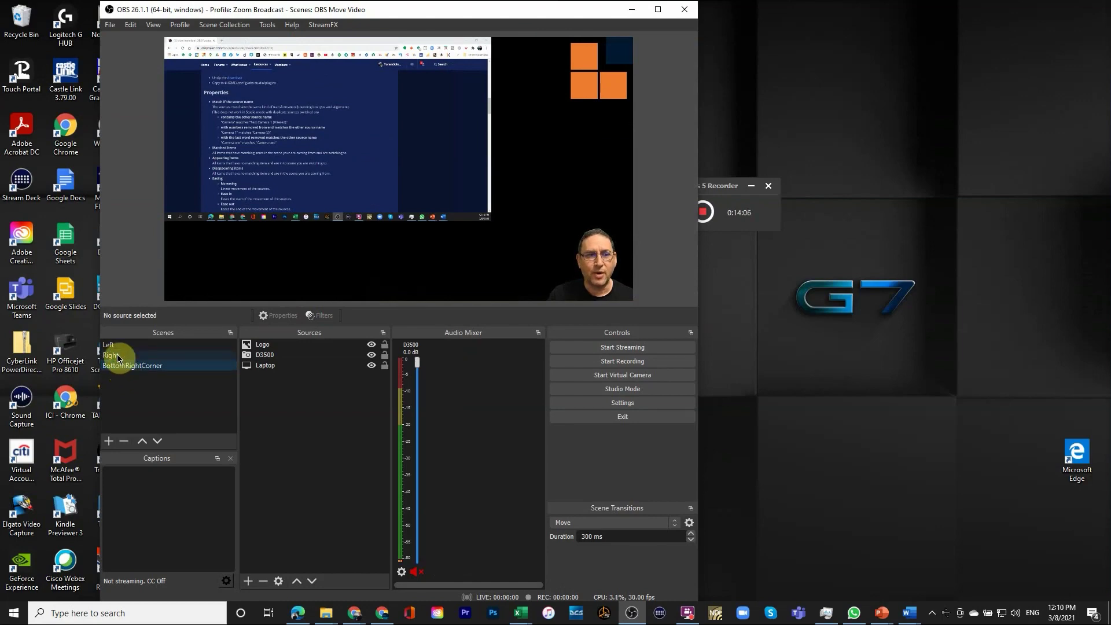
left_click(117, 355)
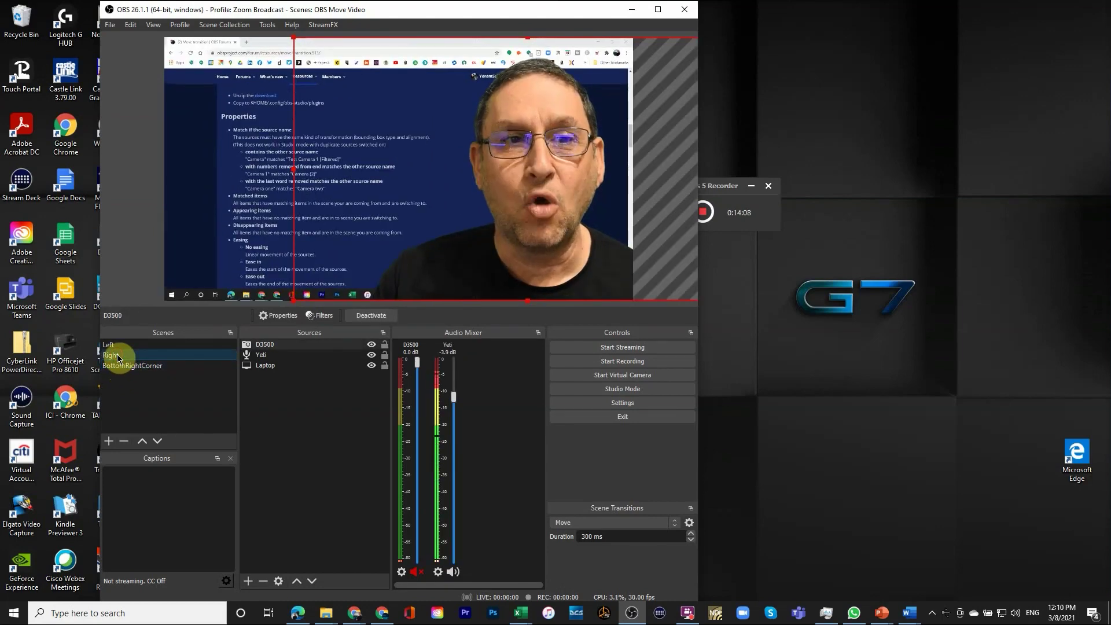
left_click(122, 369)
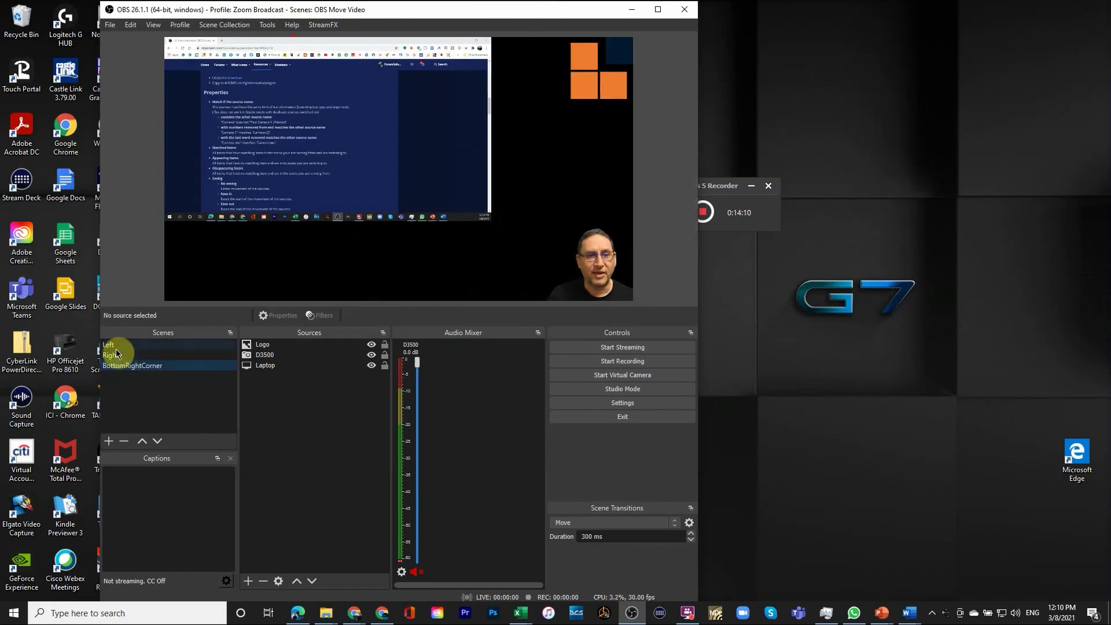
left_click(115, 347)
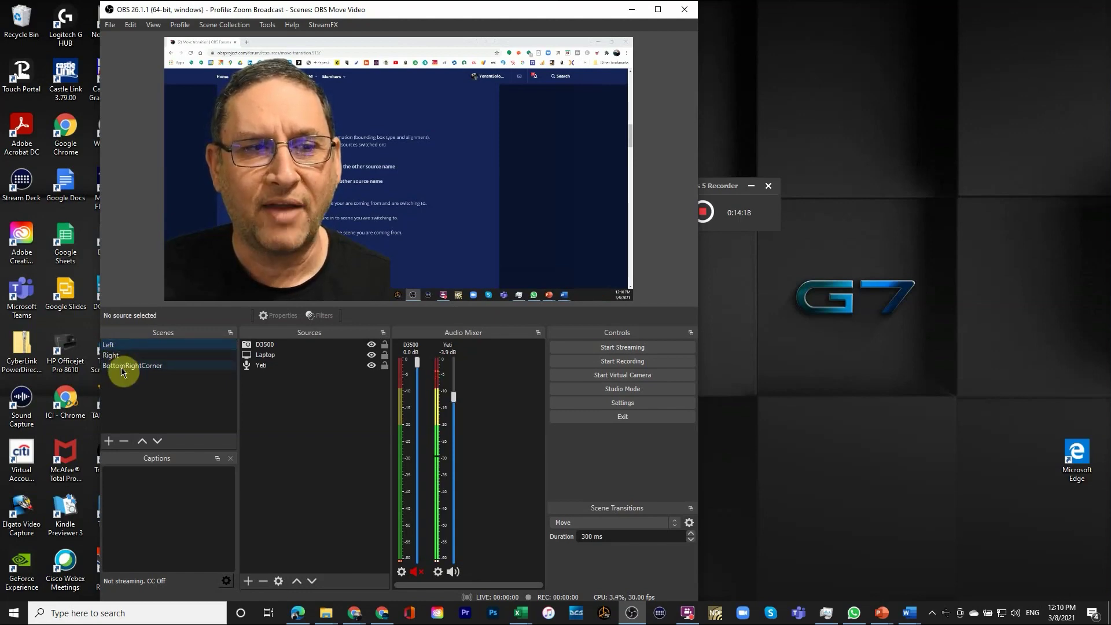
left_click(122, 366)
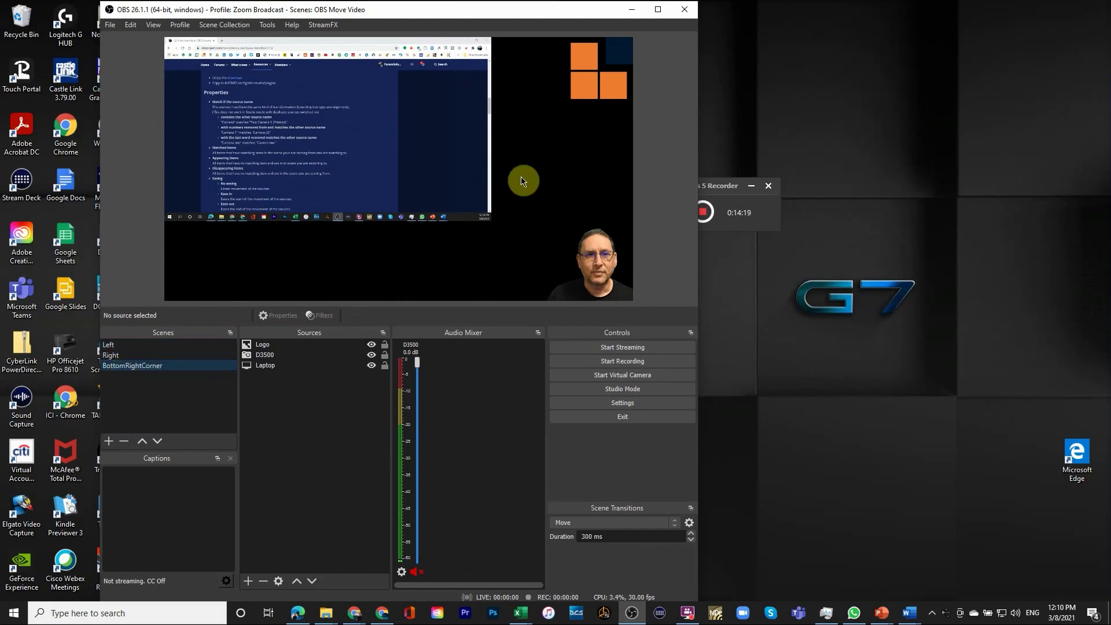
left_click(133, 357)
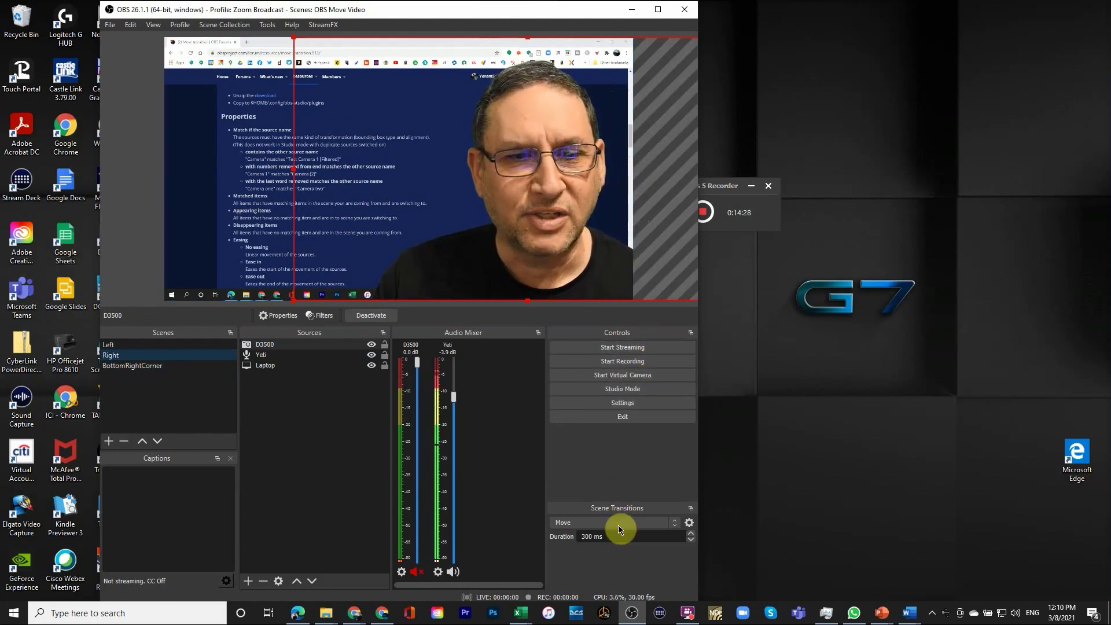
Step: Open the Move transition's Properties dialog, move it higher up, and scroll its settings
left_click(690, 523)
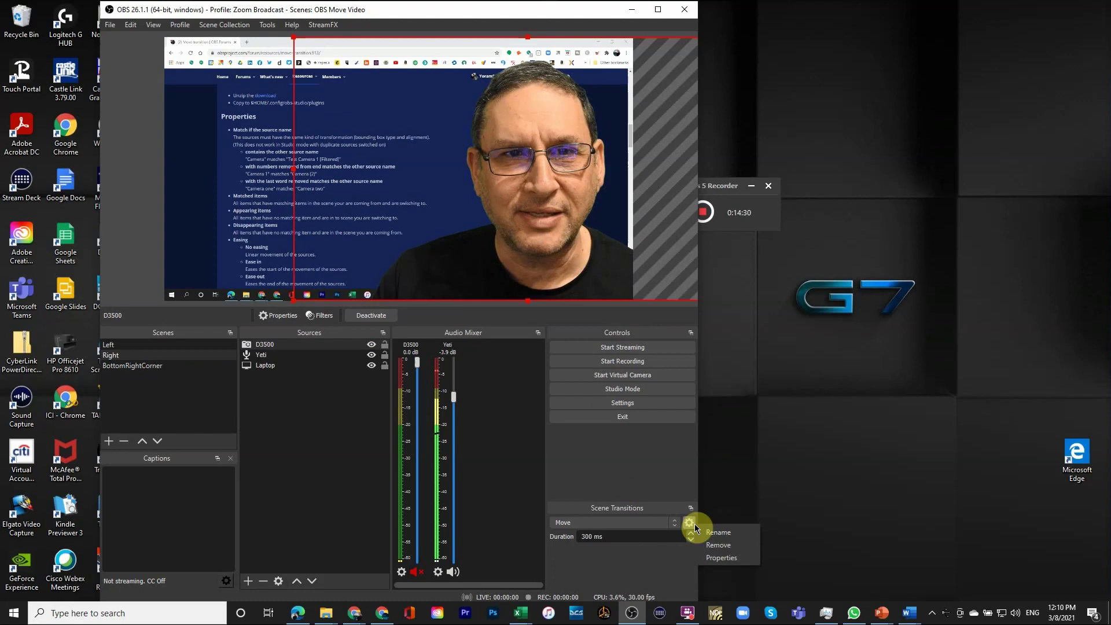
left_click(721, 558)
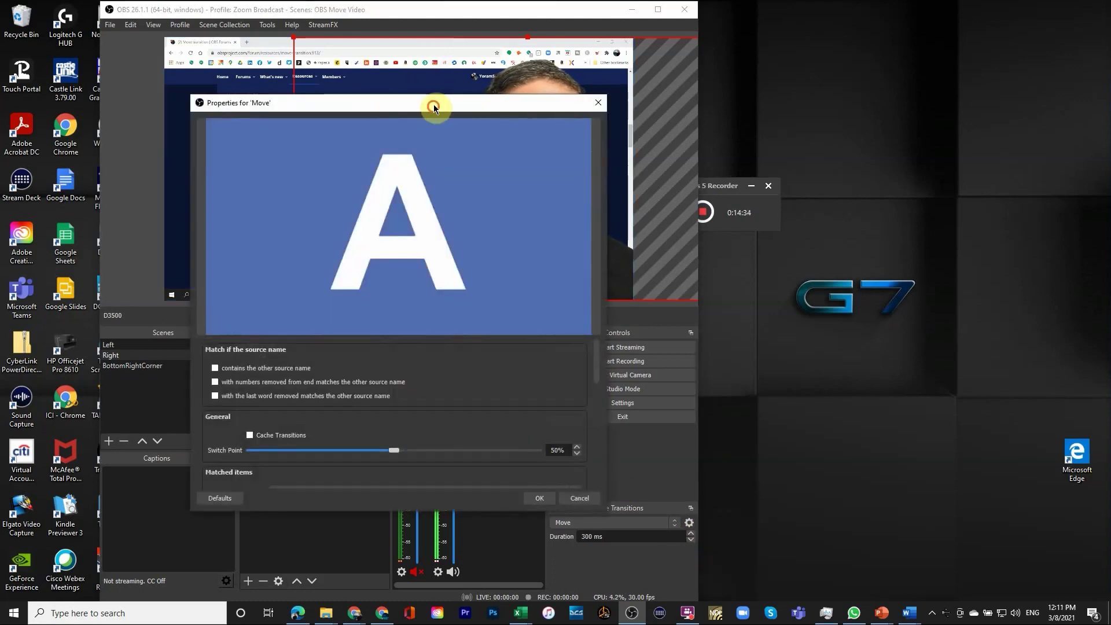
left_click_drag(434, 106, 495, 5)
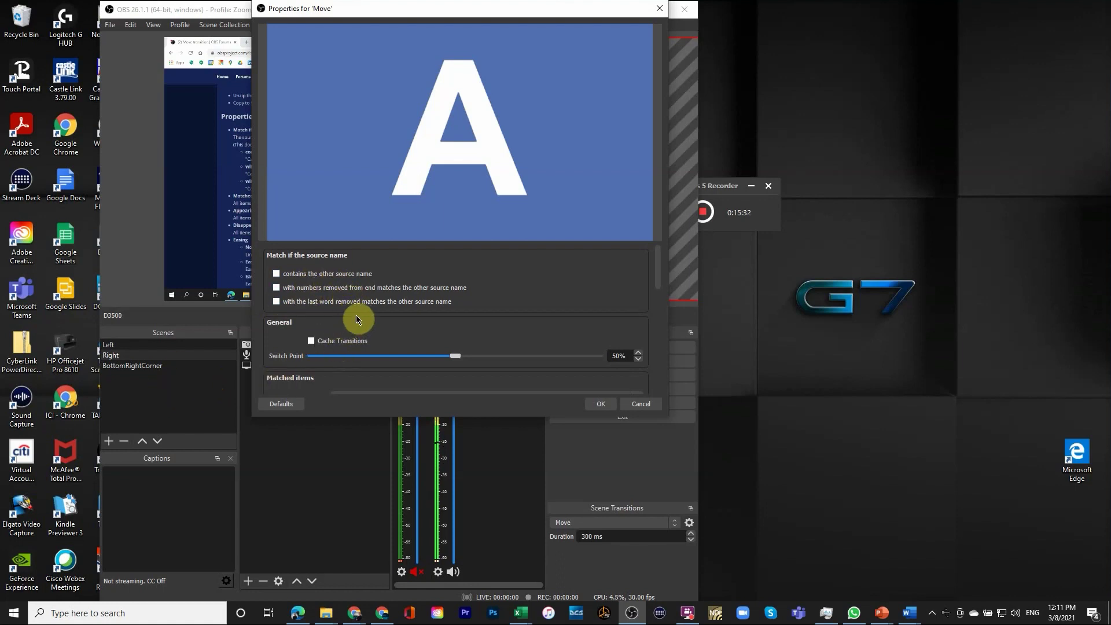
scroll(356, 315, "down", 2)
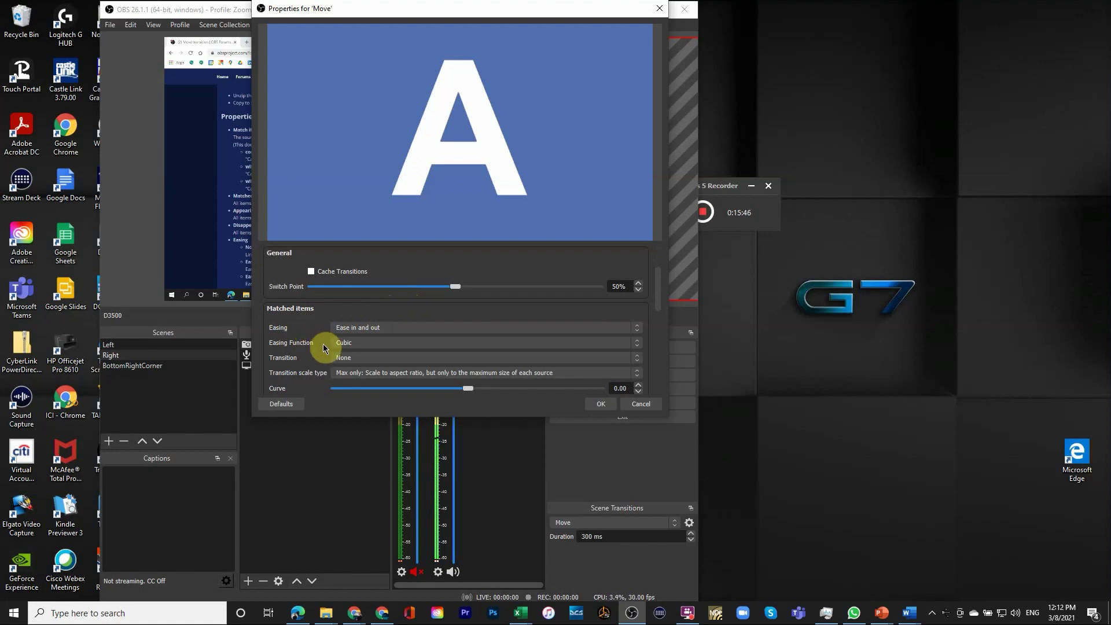
left_click(637, 345)
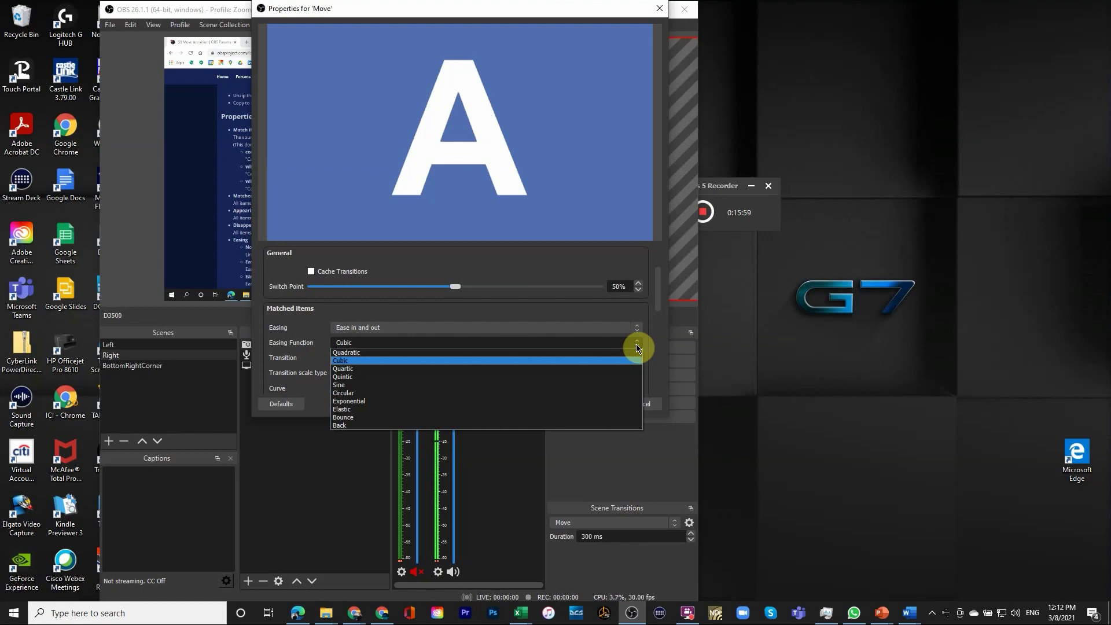
left_click(637, 346)
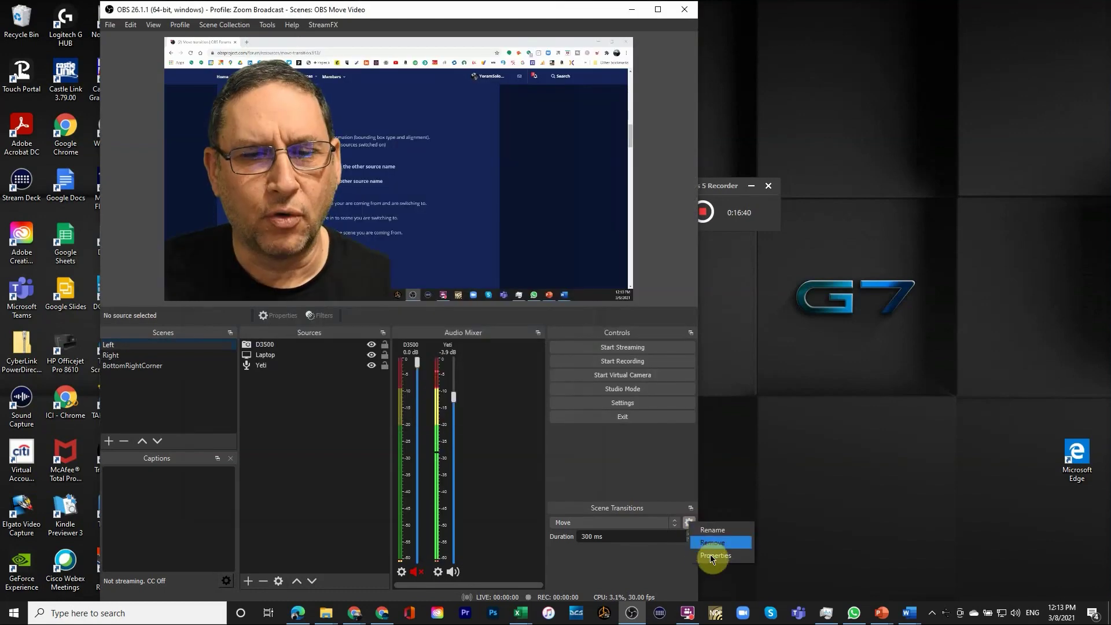
left_click(712, 565)
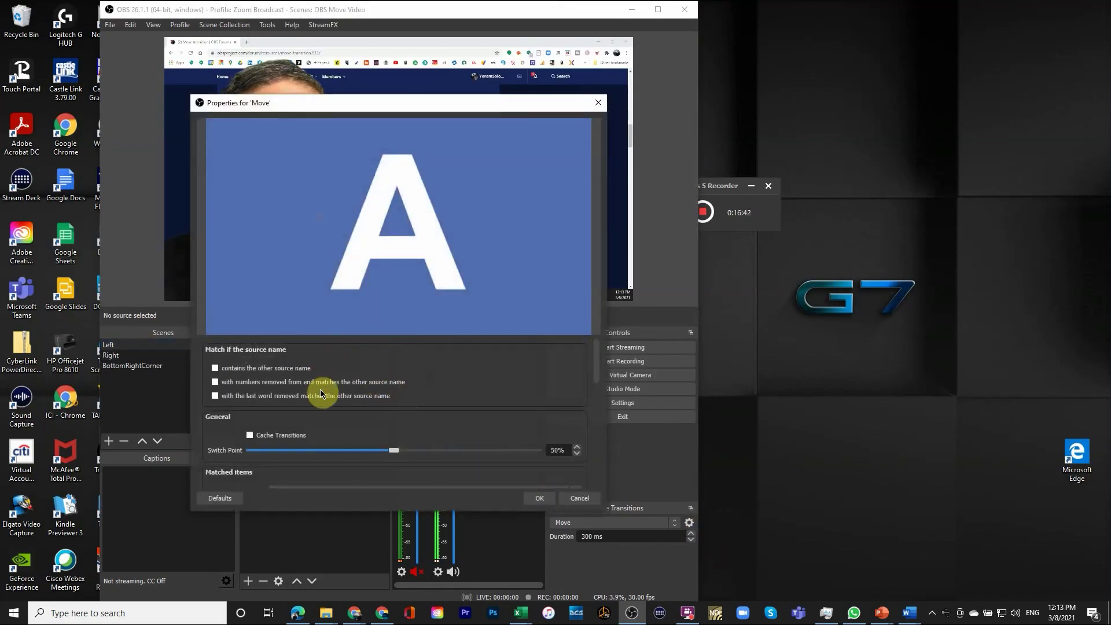
scroll(323, 389, "down", 2)
Step: Enable Zoom for appearing items in the Move transition and close its properties
scroll(242, 413, "down", 1)
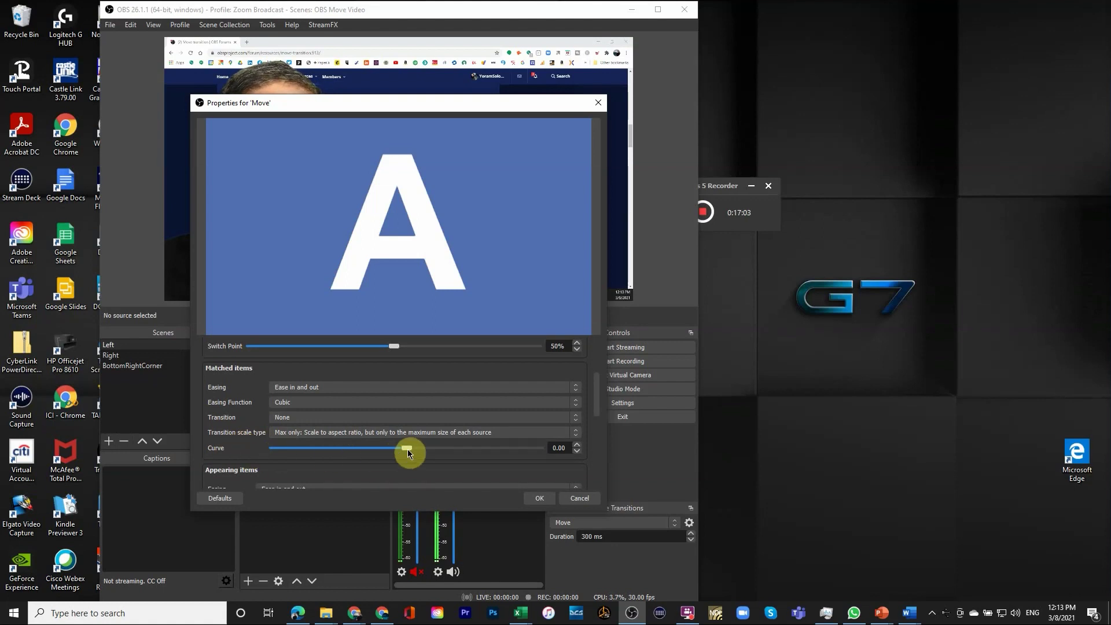
scroll(280, 435, "down", 3)
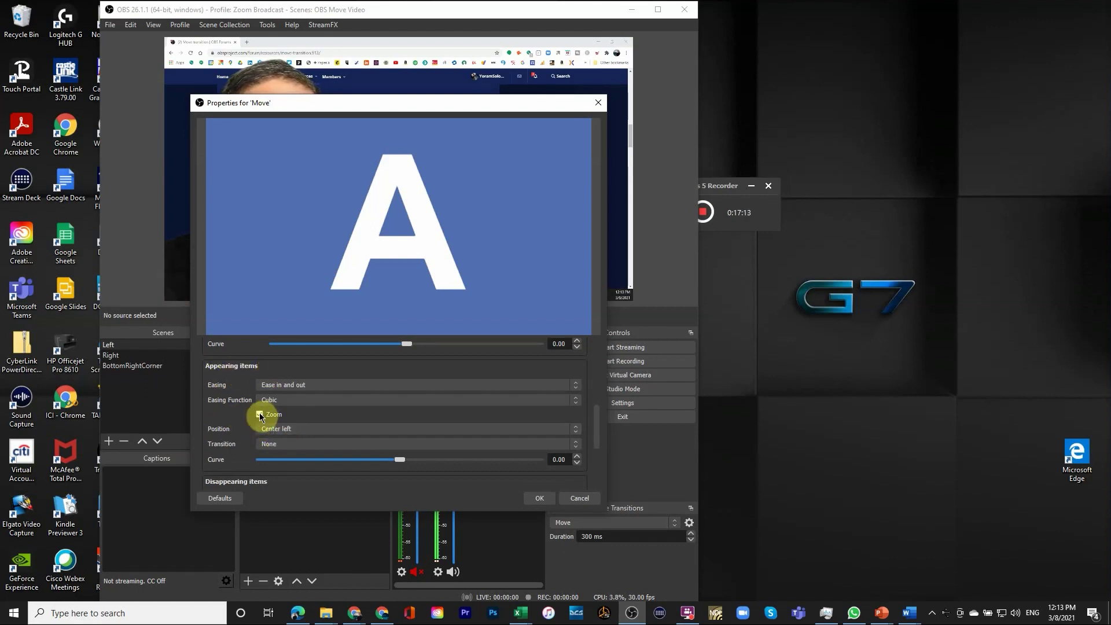
left_click(260, 415)
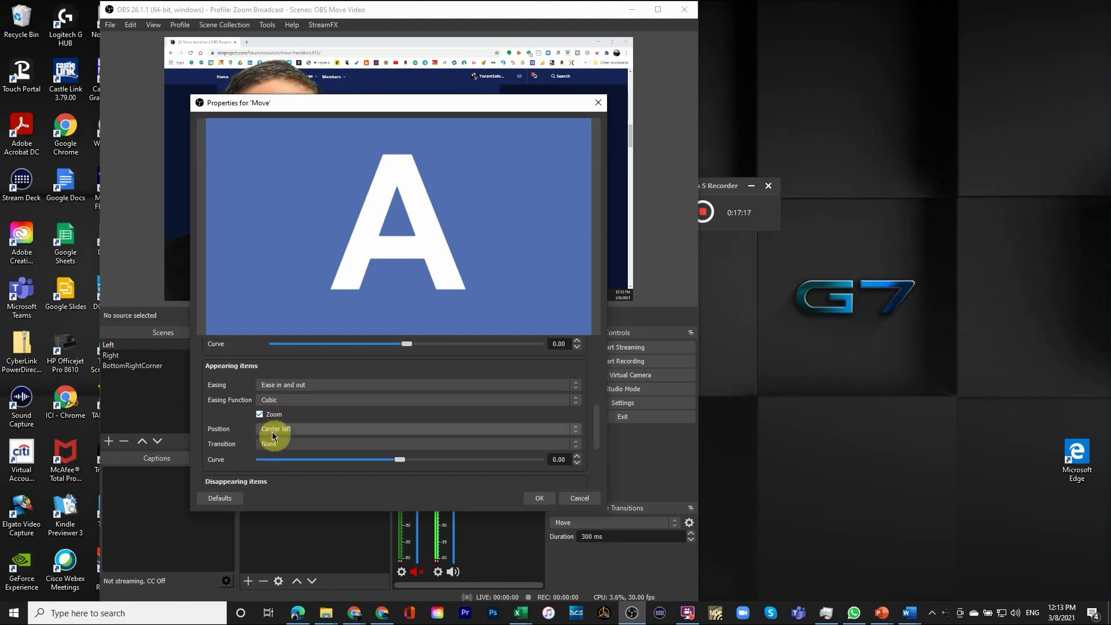
scroll(273, 435, "down", 3)
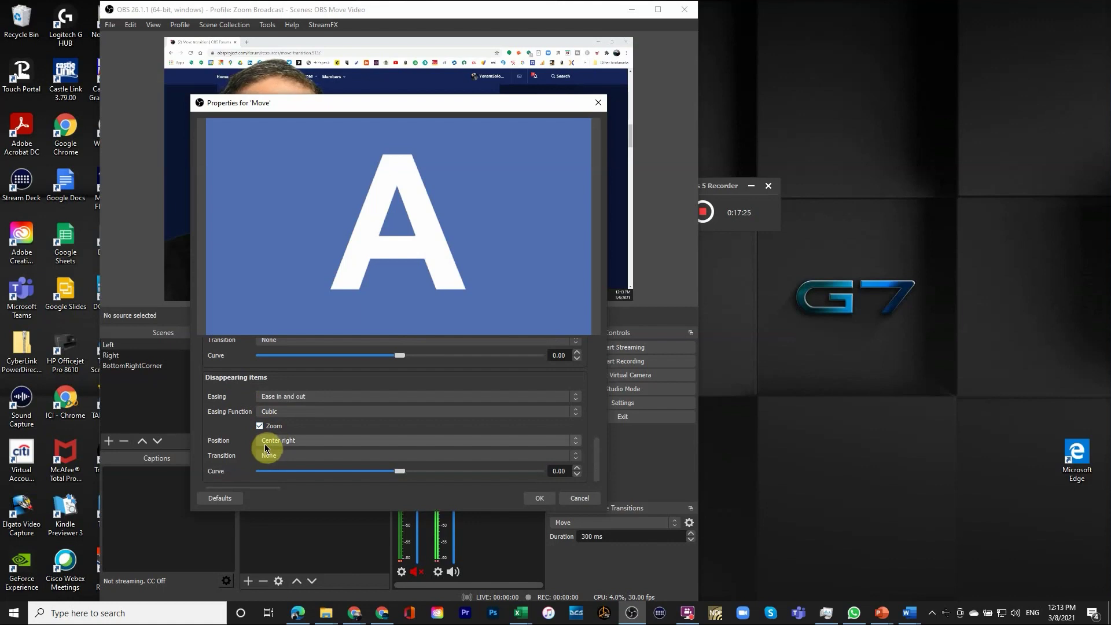
left_click(580, 499)
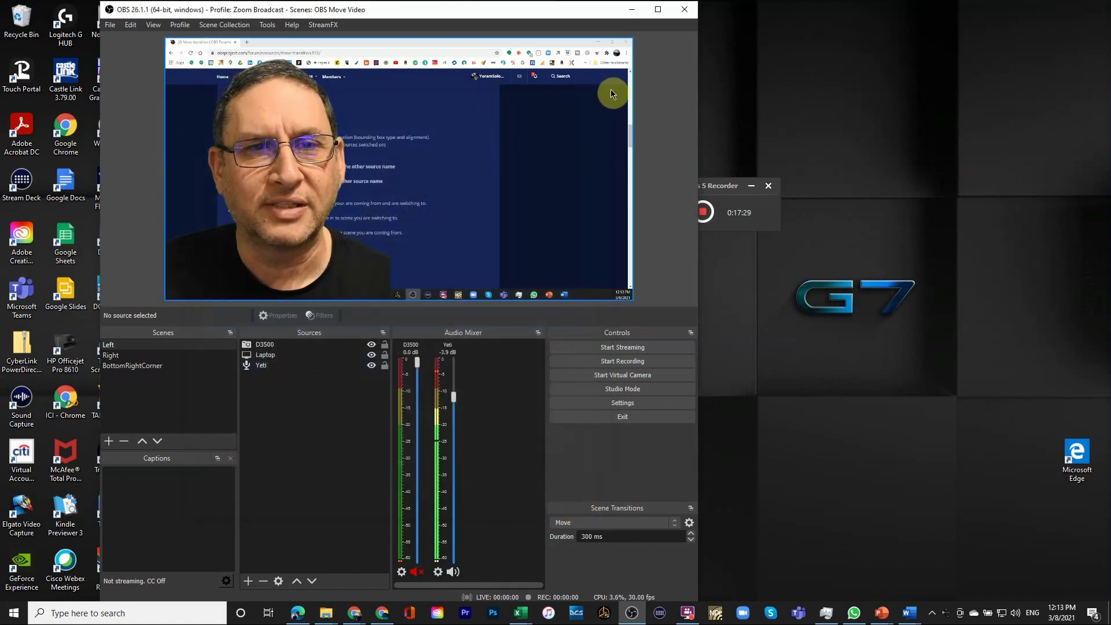
Step: With BottomRightCorner selected, change the Move transition's appearing items position from Center left to None
left_click(126, 366)
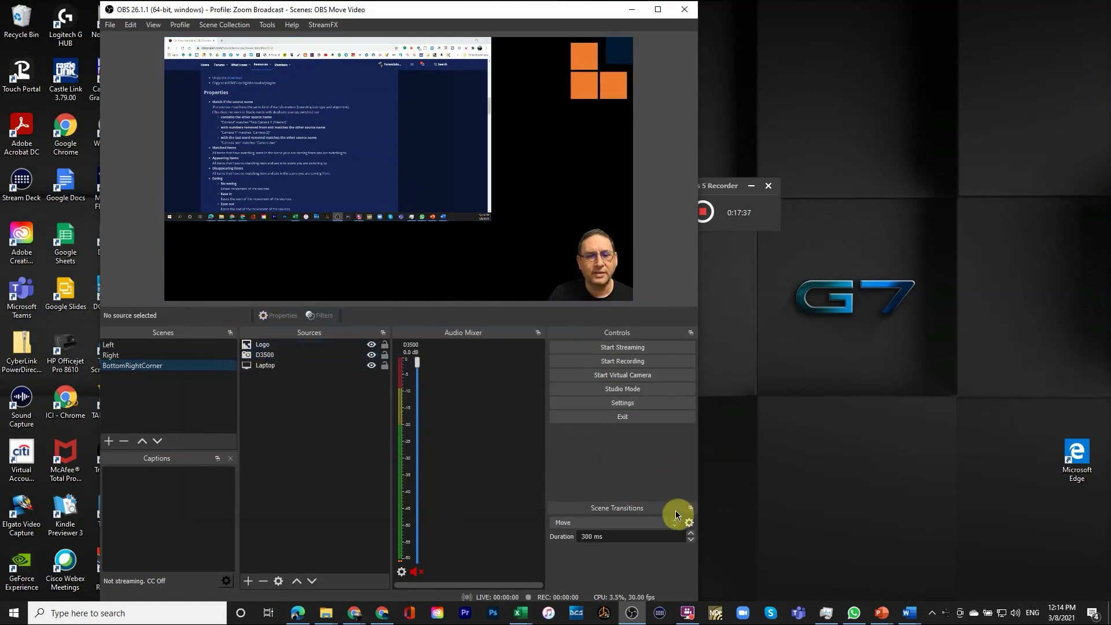
left_click(689, 523)
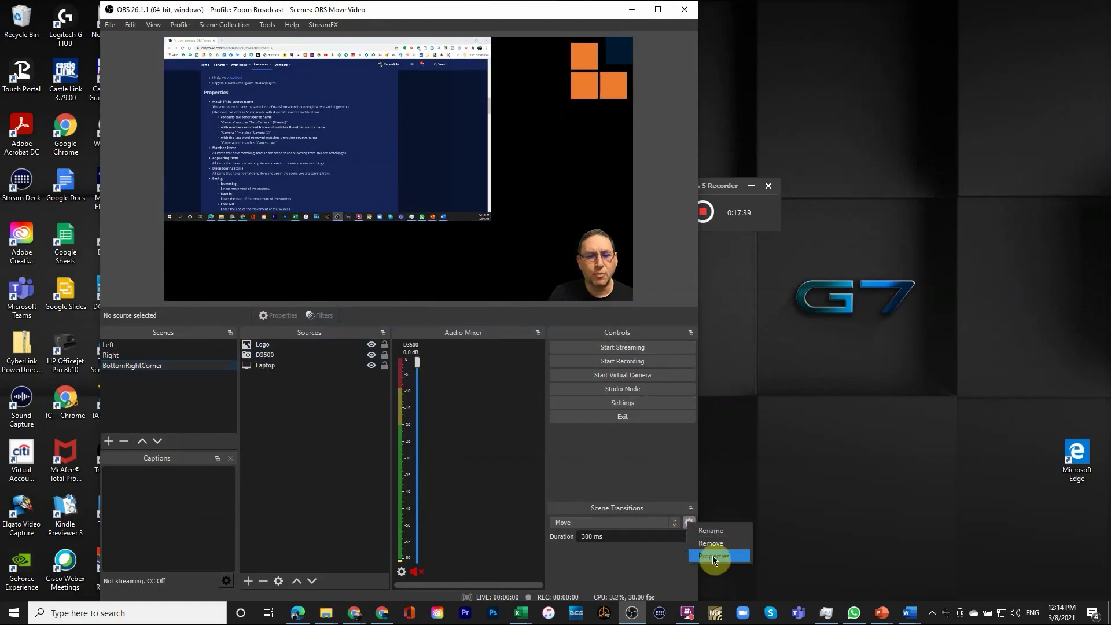
left_click(713, 556)
scroll(329, 399, "down", 5)
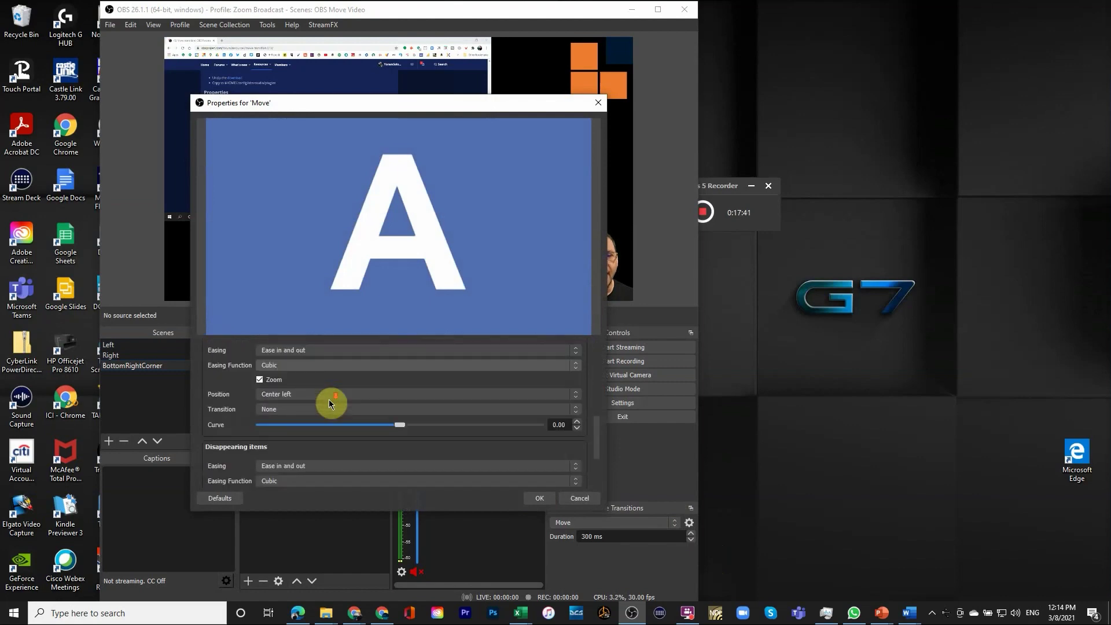
scroll(234, 395, "up", 2)
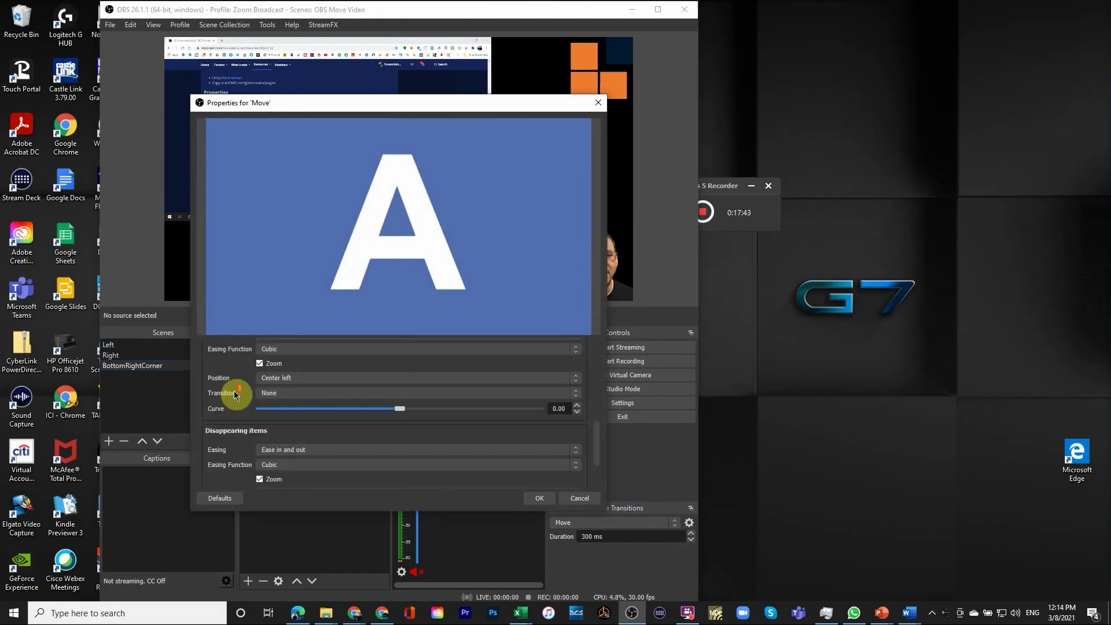
left_click(267, 379)
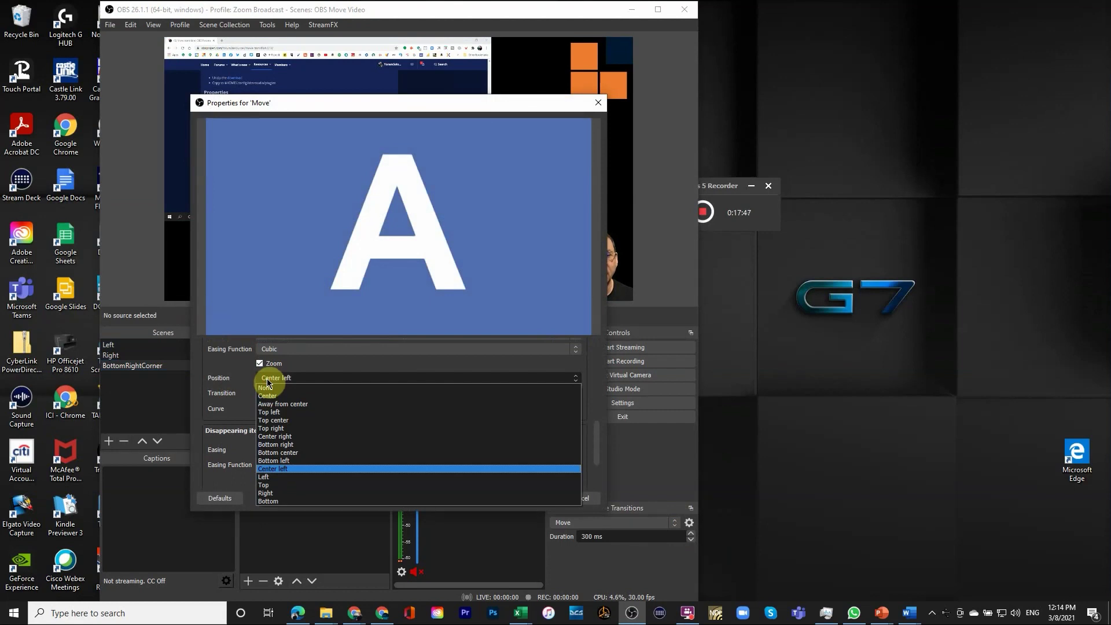
left_click(267, 382)
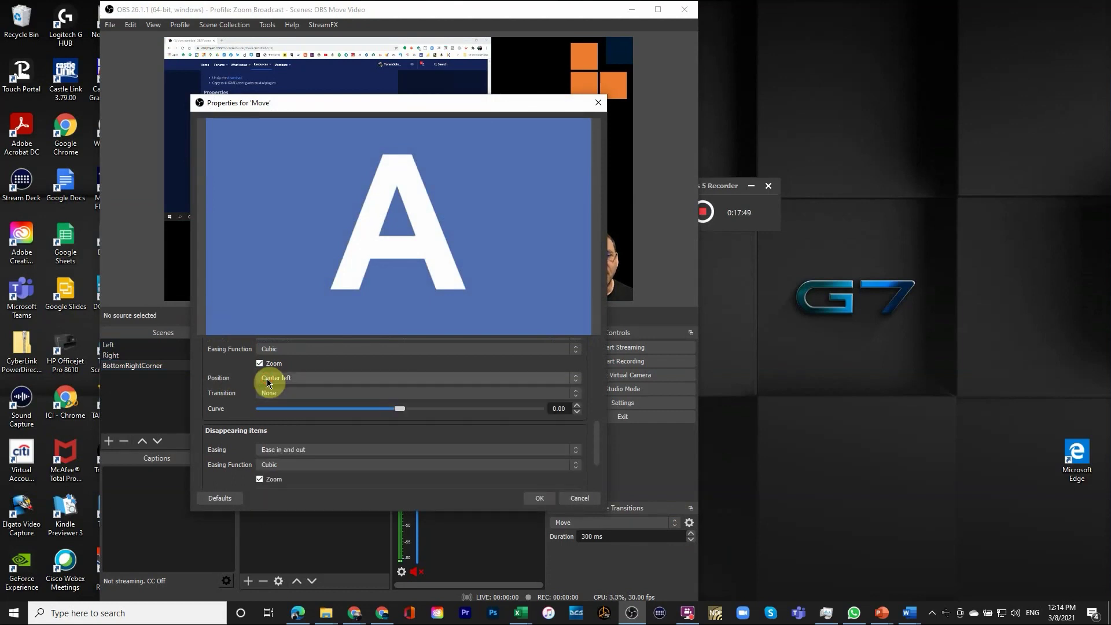
left_click(267, 382)
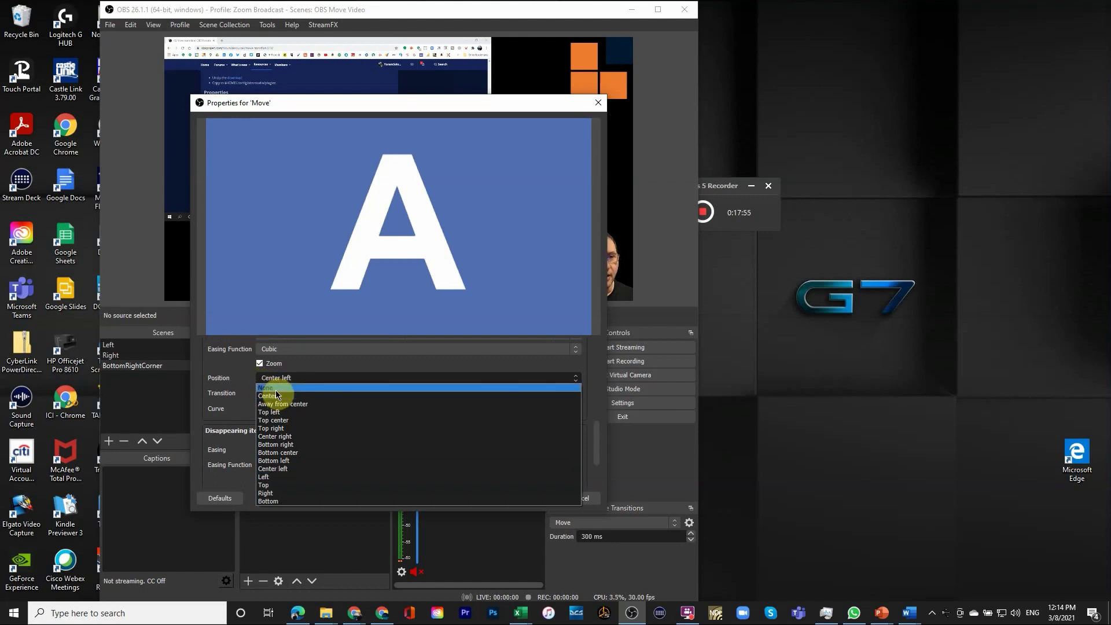
left_click(275, 390)
Step: Confirm the transition settings, then preview it by switching Right, BottomRightCorner, and back to Right
left_click(545, 501)
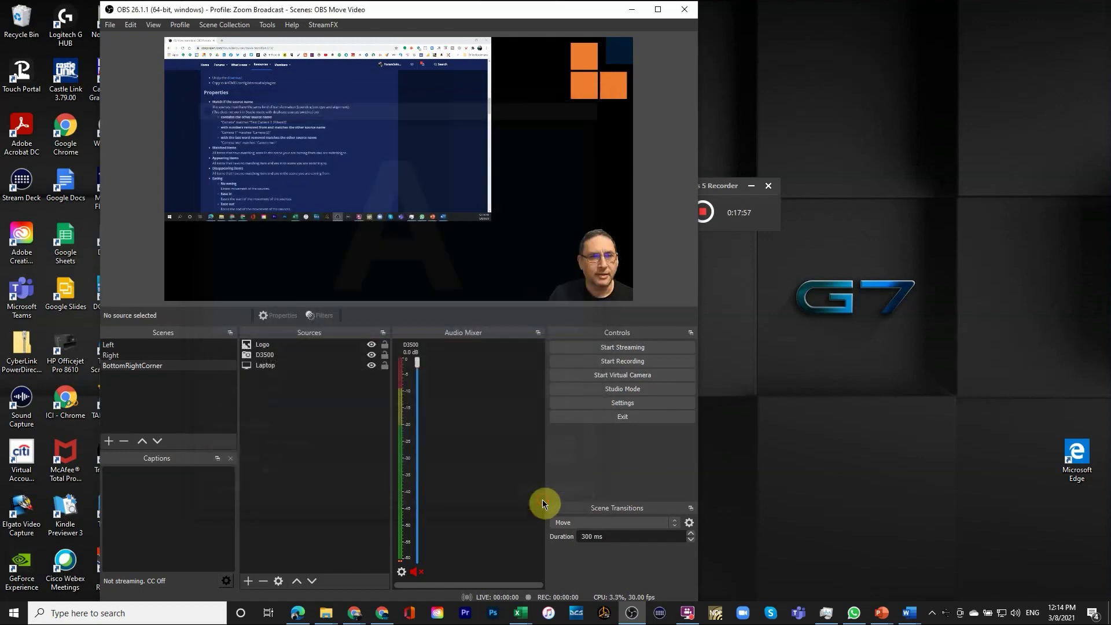
left_click(128, 367)
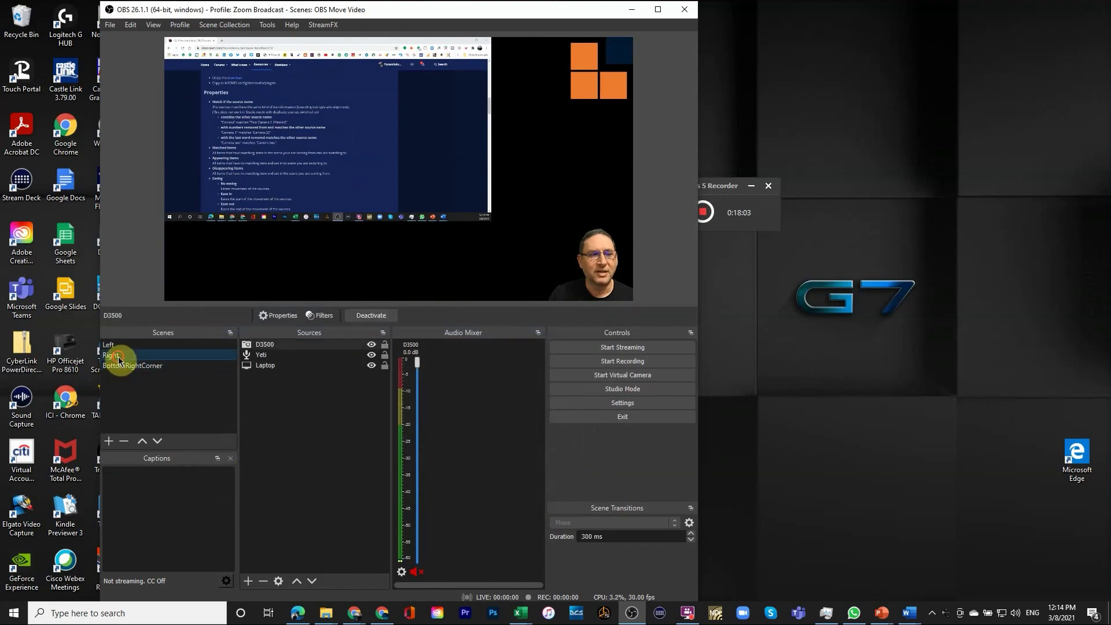
left_click(123, 367)
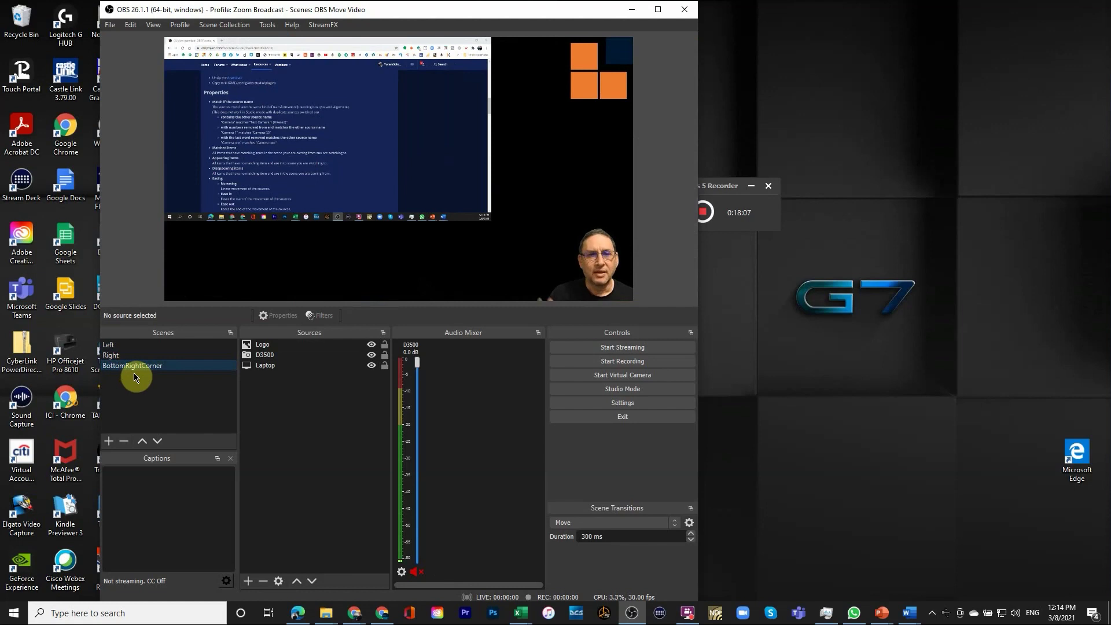
left_click(109, 356)
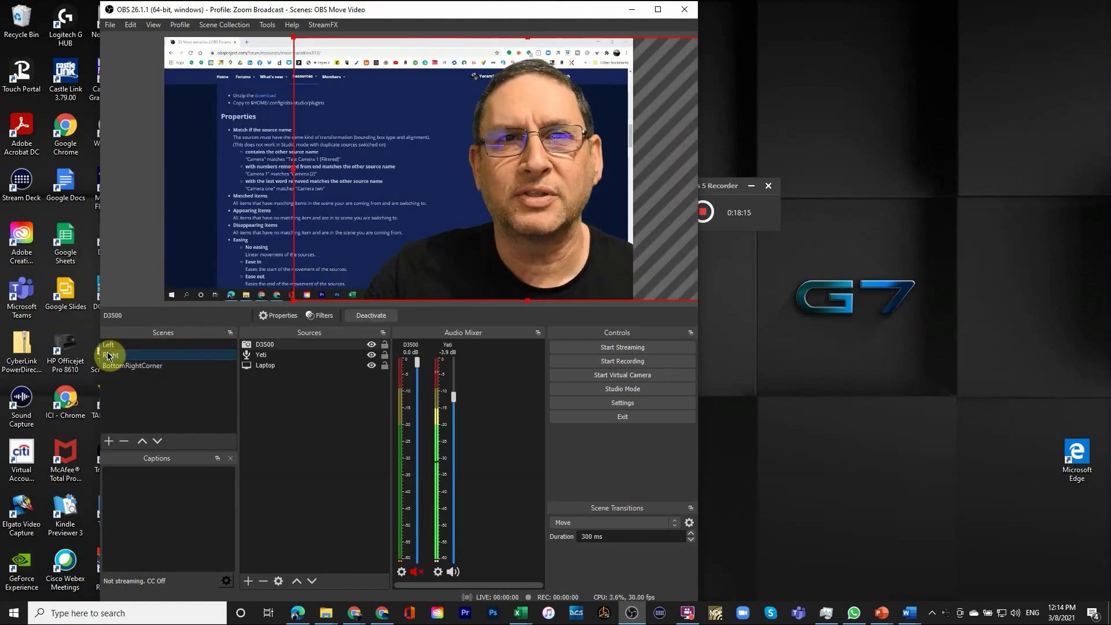